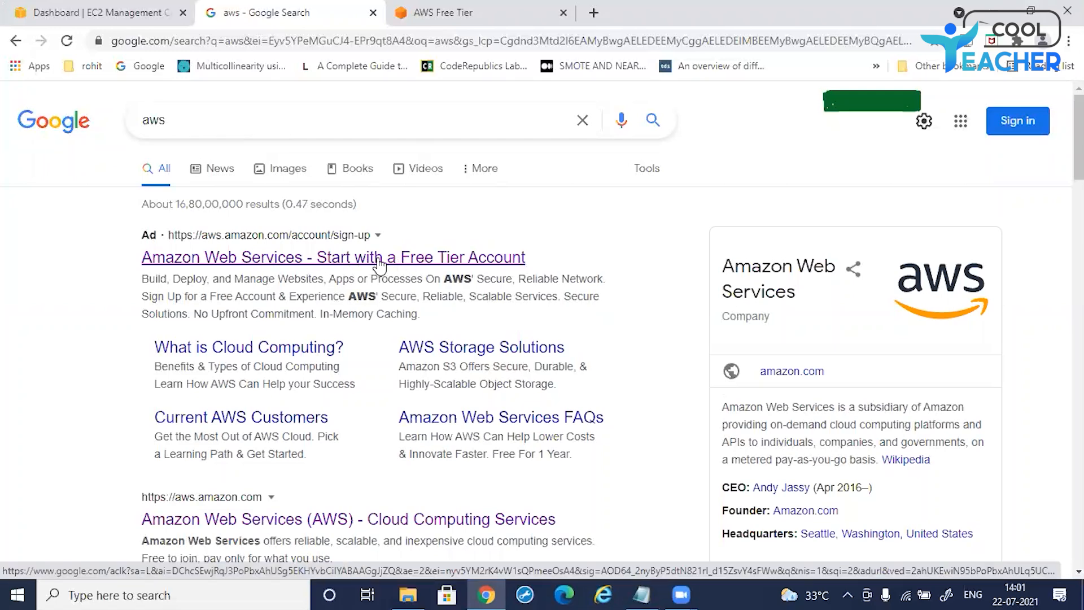
Step: Switch to the EC2 Management Console dashboard tab and scroll through its resources overview
{"action": "left_click", "coordinate": [473, 18]}
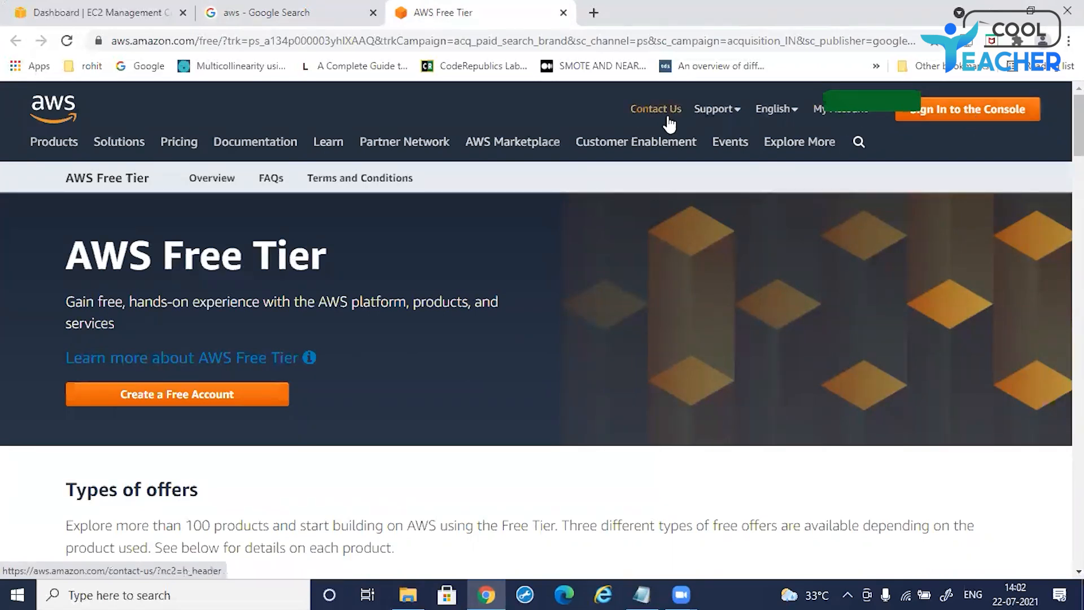
{"action": "left_click", "coordinate": [83, 16]}
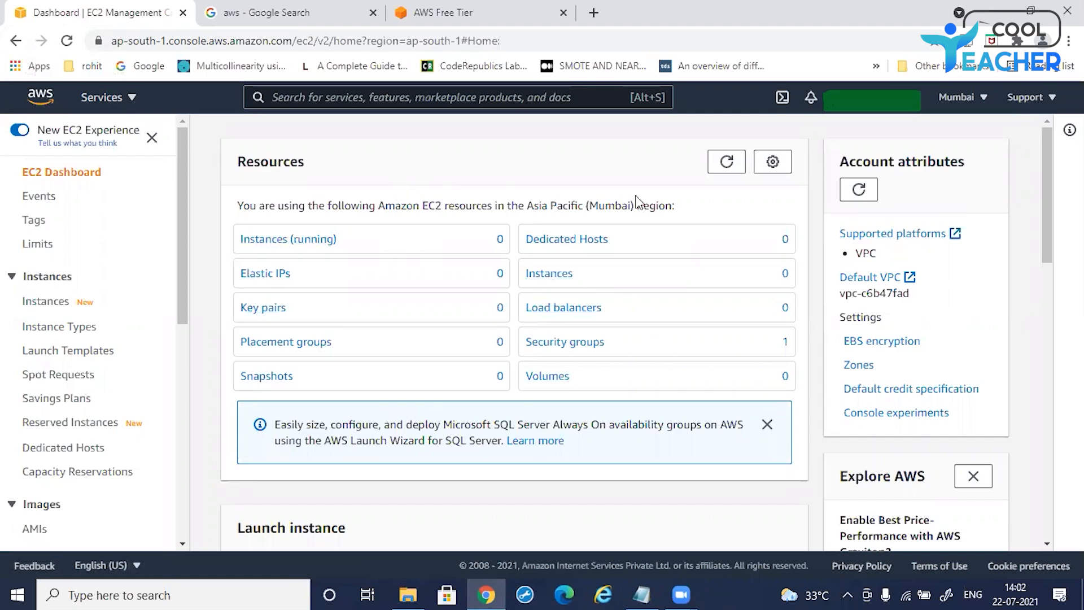
{"action": "scroll", "coordinate": [444, 478], "scroll_direction": "down", "scroll_amount": 5}
{"action": "scroll", "coordinate": [453, 366], "scroll_direction": "down", "scroll_amount": 10}
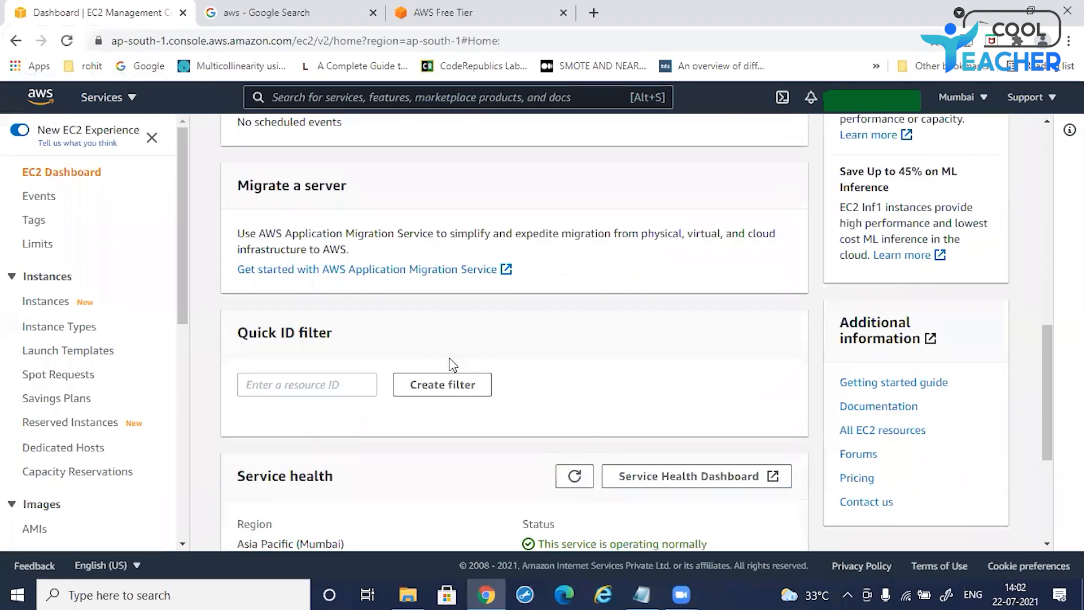
{"action": "scroll", "coordinate": [453, 365], "scroll_direction": "up", "scroll_amount": 10}
{"action": "scroll", "coordinate": [454, 365], "scroll_direction": "up", "scroll_amount": 5}
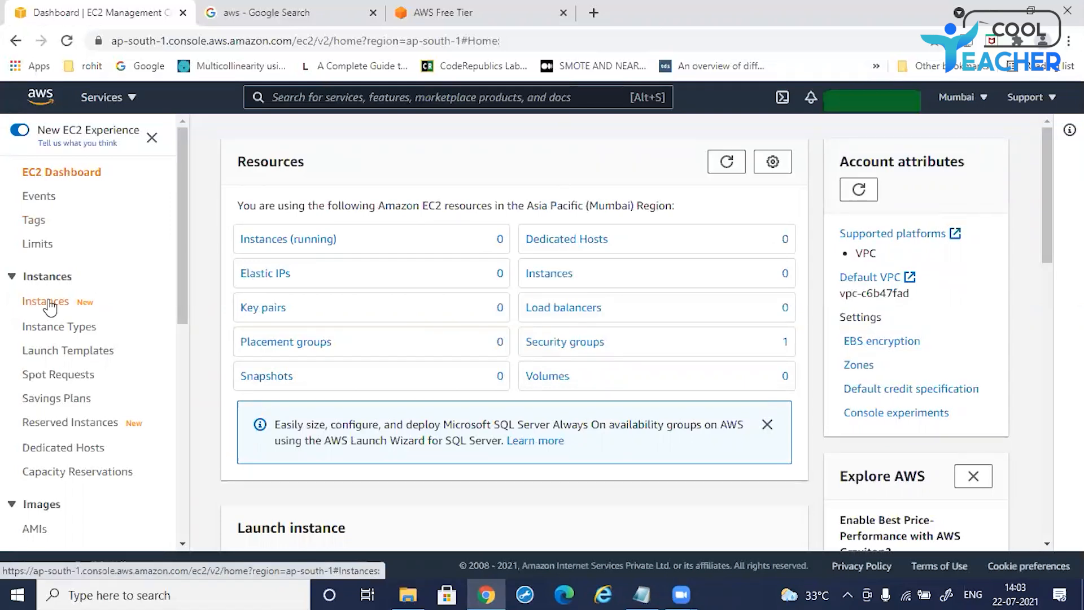
Step: Examine the Launch instance section of the dashboard and the list of available regions
{"action": "scroll", "coordinate": [387, 266], "scroll_direction": "down", "scroll_amount": 3}
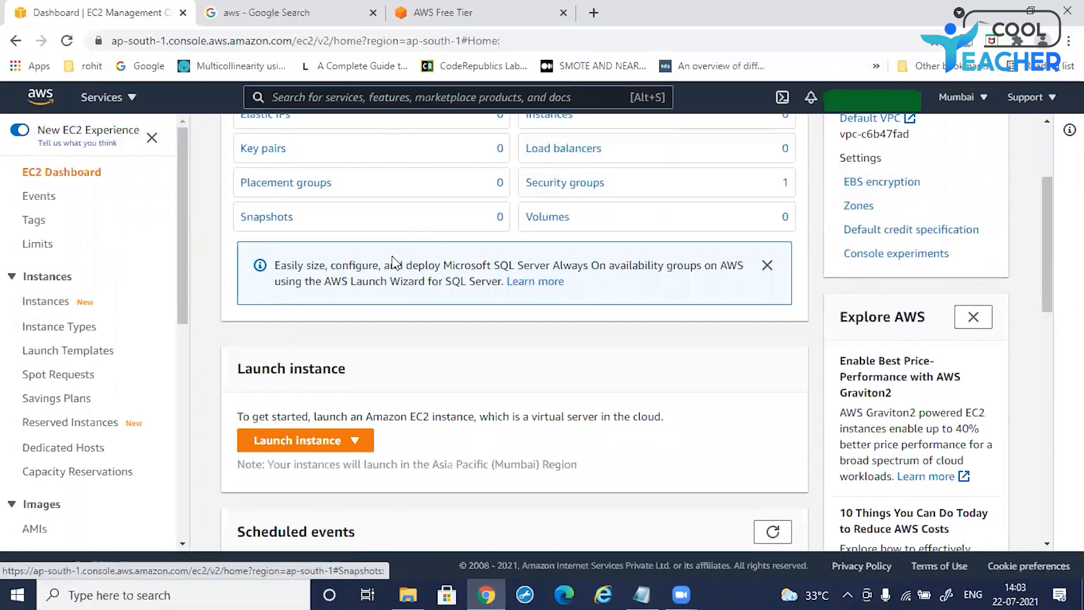
{"action": "scroll", "coordinate": [382, 282], "scroll_direction": "down", "scroll_amount": 3}
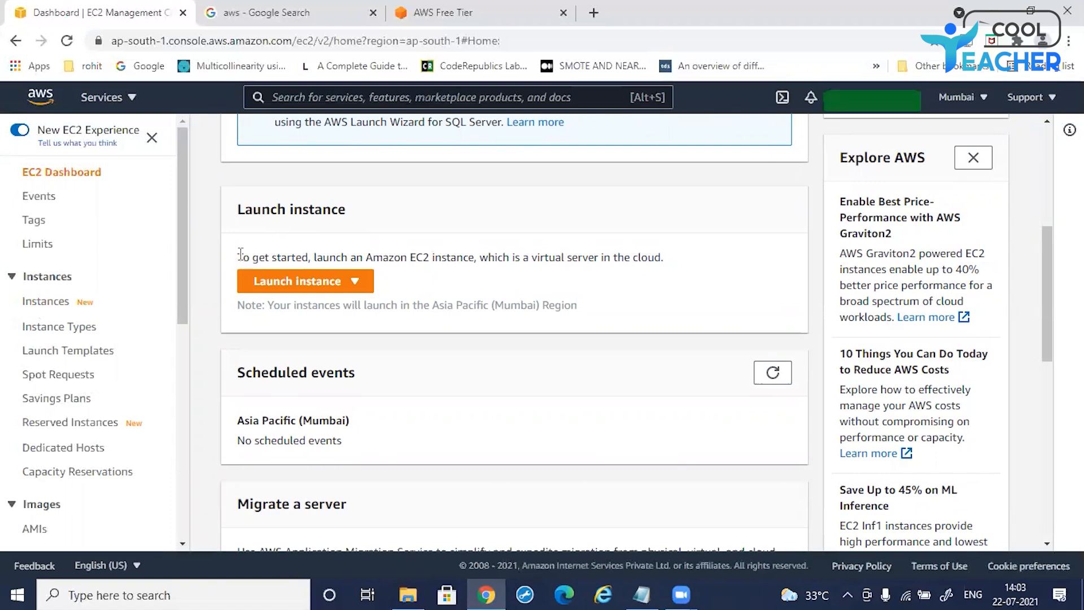
{"action": "left_click_drag", "start_coordinate": [241, 255], "coordinate": [666, 253]}
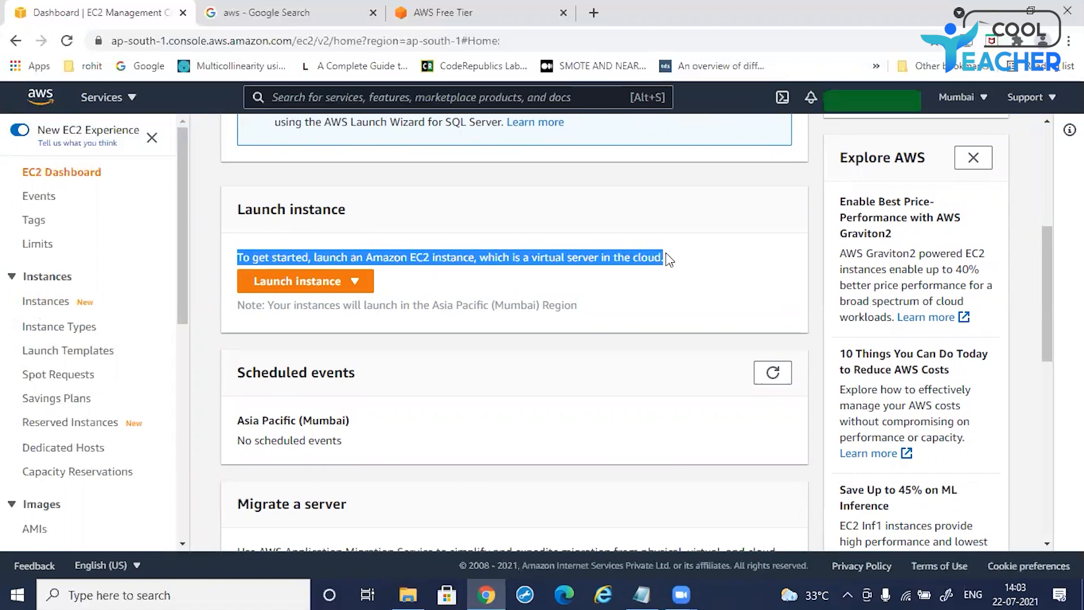
{"action": "left_click", "coordinate": [483, 259]}
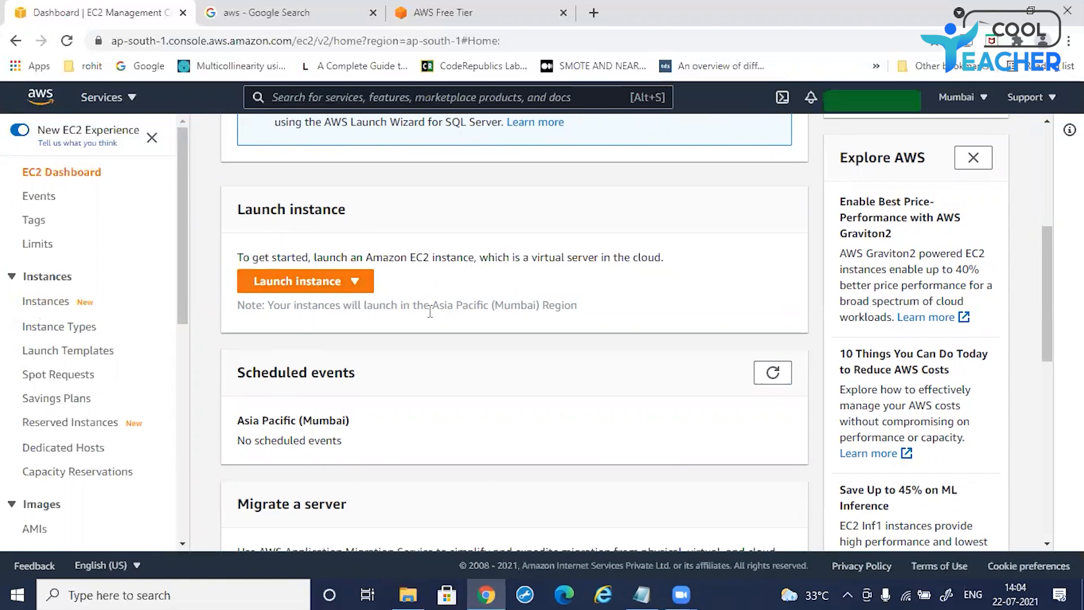
{"action": "left_click", "coordinate": [983, 102]}
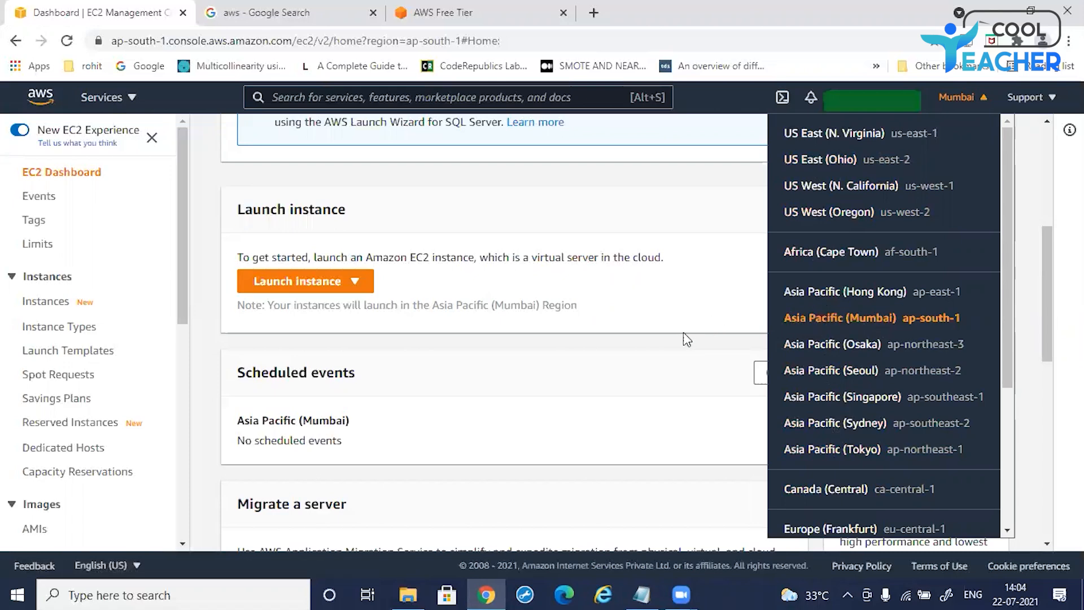
{"action": "left_click", "coordinate": [619, 338]}
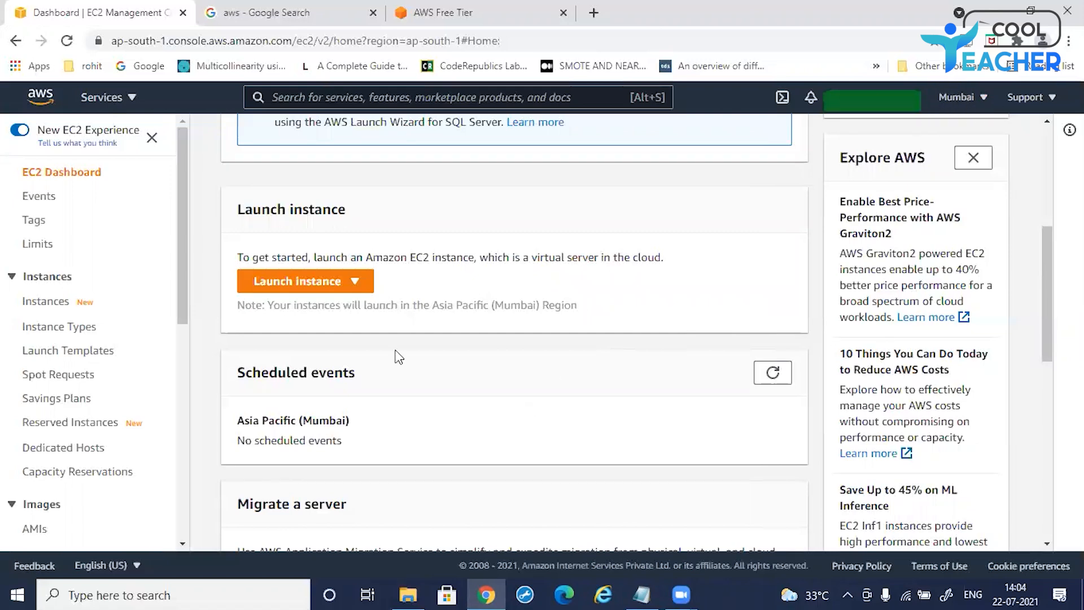
Step: Launch a new instance from the dashboard to open the launch instance wizard
{"action": "left_click", "coordinate": [327, 288]}
{"action": "left_click", "coordinate": [316, 308]}
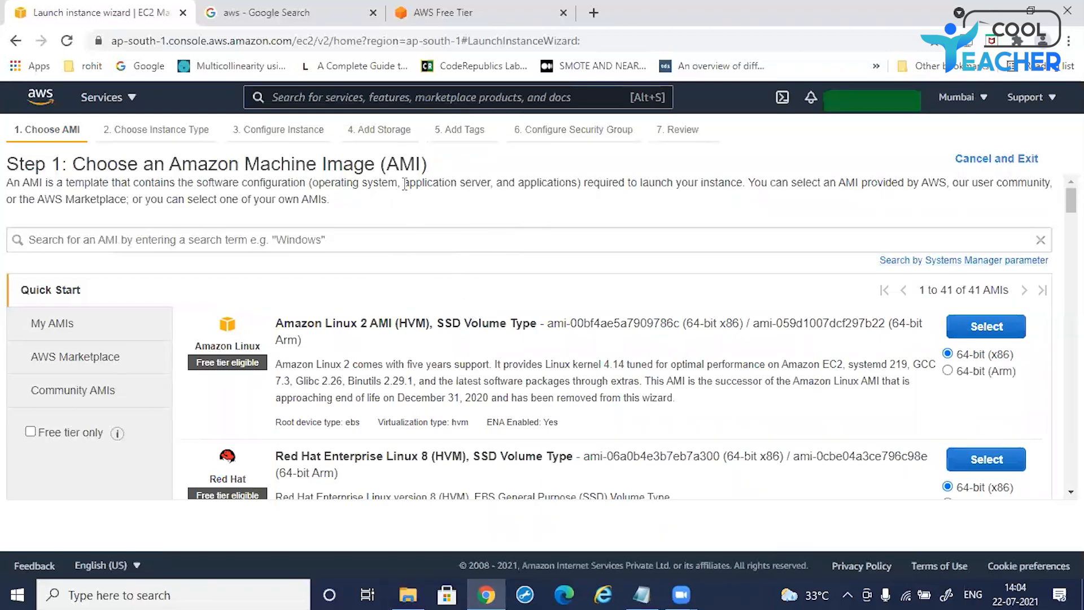
Step: Read the Choose an Amazon Machine Image step's description of what an AMI is
{"action": "scroll", "coordinate": [427, 376], "scroll_direction": "down", "scroll_amount": 3}
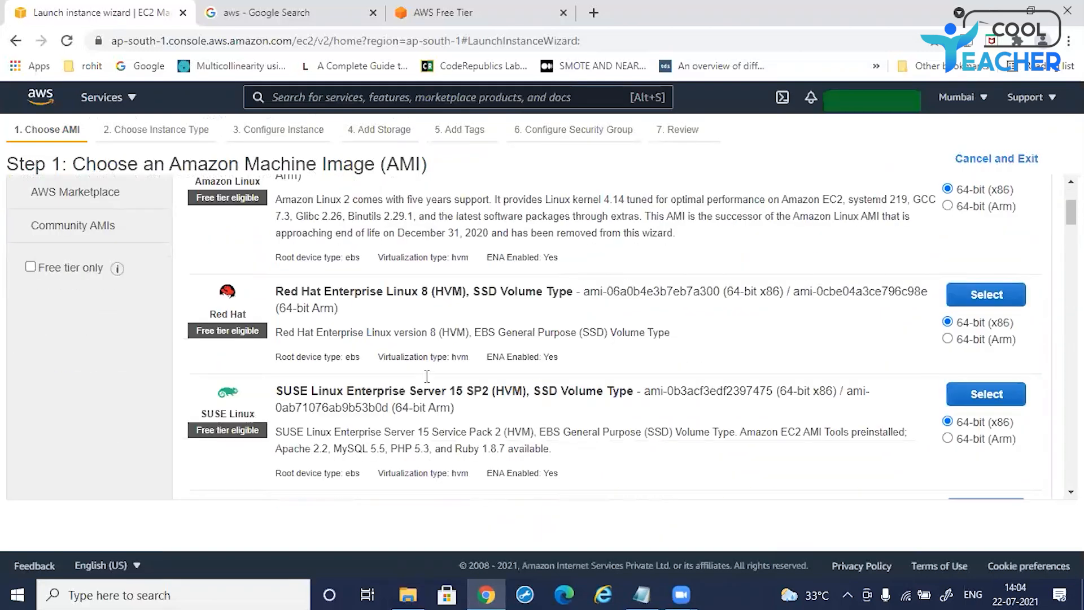
{"action": "scroll", "coordinate": [426, 375], "scroll_direction": "down", "scroll_amount": 2}
{"action": "scroll", "coordinate": [426, 375], "scroll_direction": "up", "scroll_amount": 5}
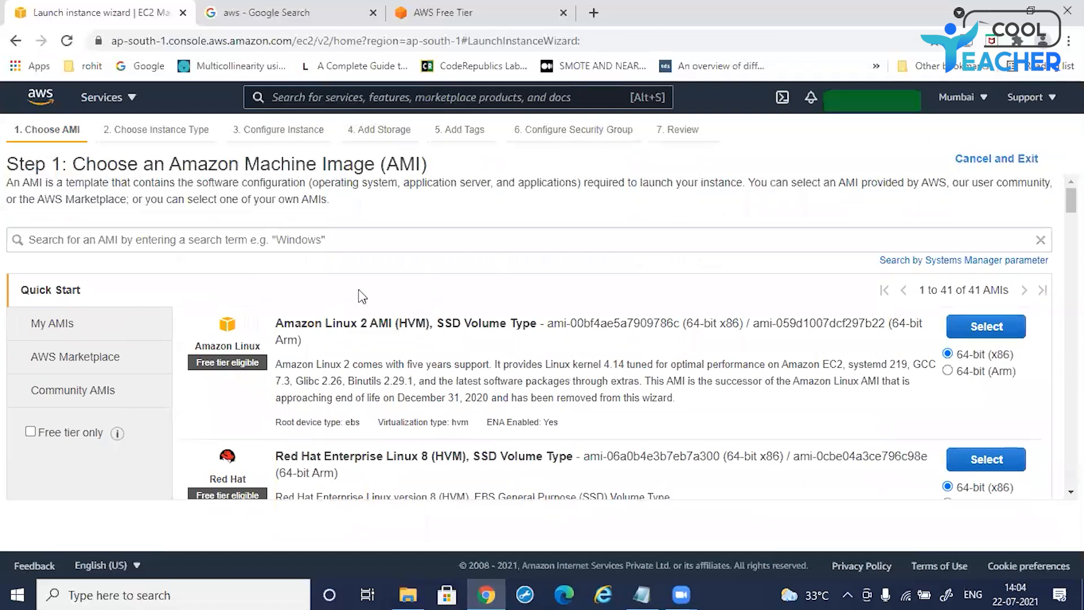
{"action": "left_click_drag", "start_coordinate": [10, 181], "coordinate": [210, 192]}
{"action": "left_click_drag", "start_coordinate": [274, 190], "coordinate": [588, 183]}
{"action": "left_click", "coordinate": [400, 195]}
{"action": "left_click_drag", "start_coordinate": [745, 182], "coordinate": [508, 182]}
{"action": "left_click", "coordinate": [770, 199]}
{"action": "left_click_drag", "start_coordinate": [754, 181], "coordinate": [948, 182]}
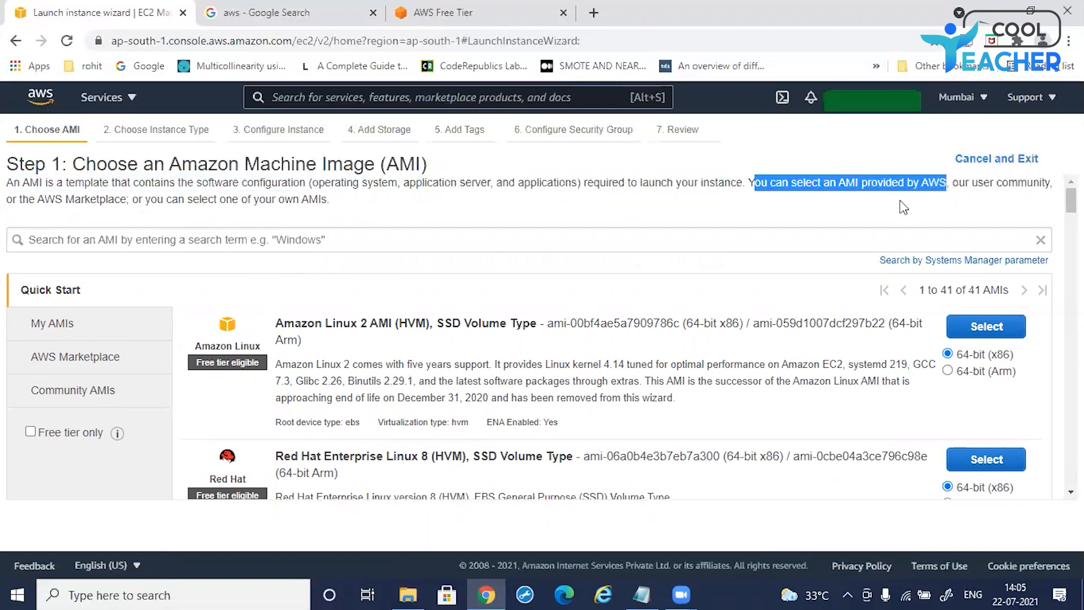
{"action": "left_click", "coordinate": [431, 197]}
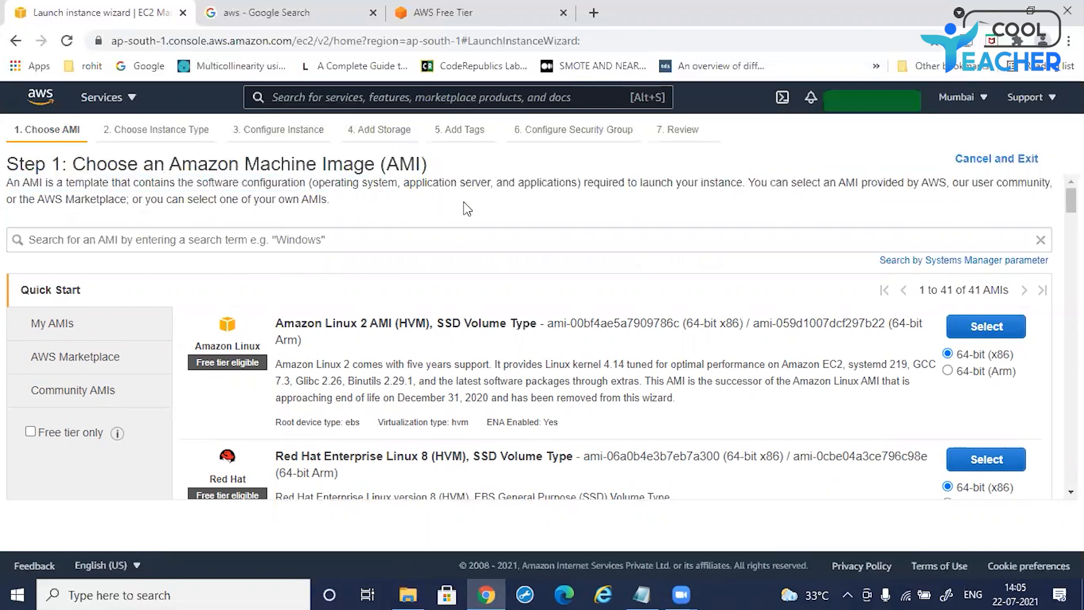
Step: Browse the Quick Start list of Amazon Machine Images, comparing the Linux and Windows Server options
{"action": "scroll", "coordinate": [424, 364], "scroll_direction": "down", "scroll_amount": 1}
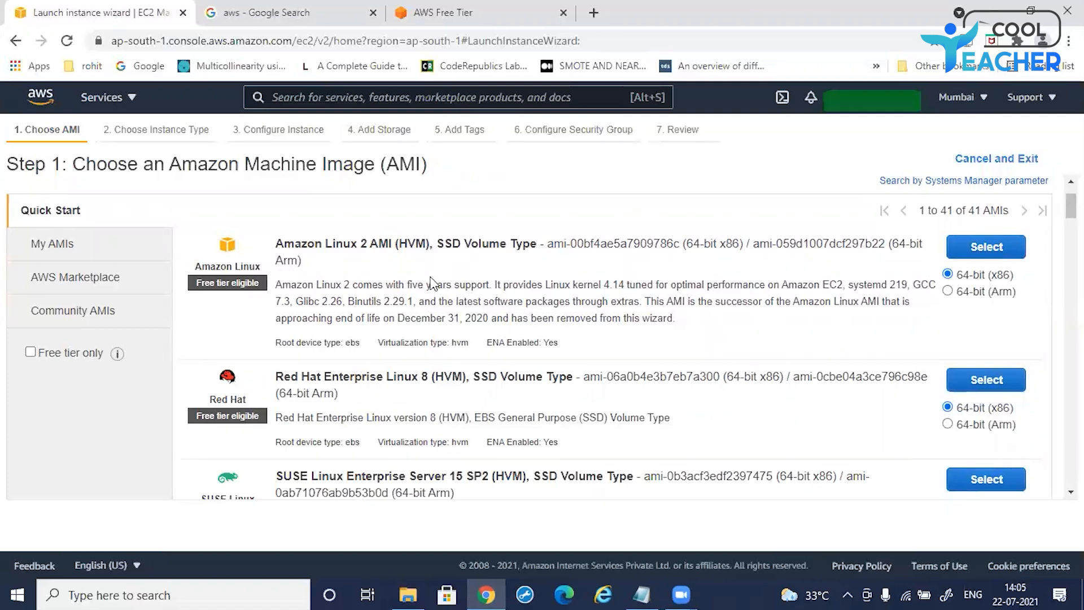
{"action": "scroll", "coordinate": [454, 263], "scroll_direction": "down", "scroll_amount": 1}
{"action": "scroll", "coordinate": [453, 263], "scroll_direction": "down", "scroll_amount": 1}
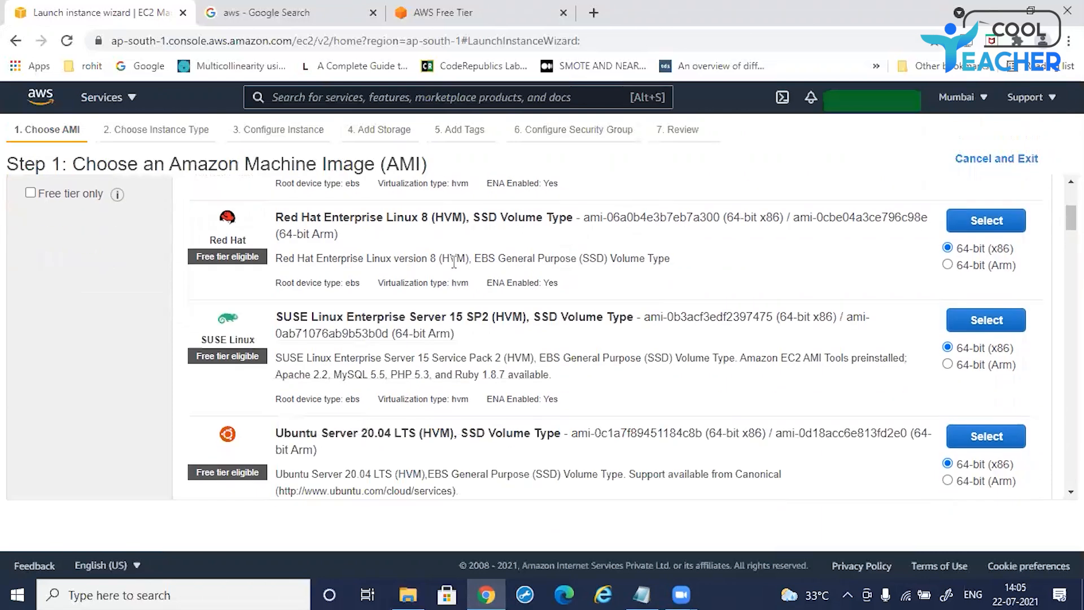
{"action": "scroll", "coordinate": [454, 263], "scroll_direction": "up", "scroll_amount": 3}
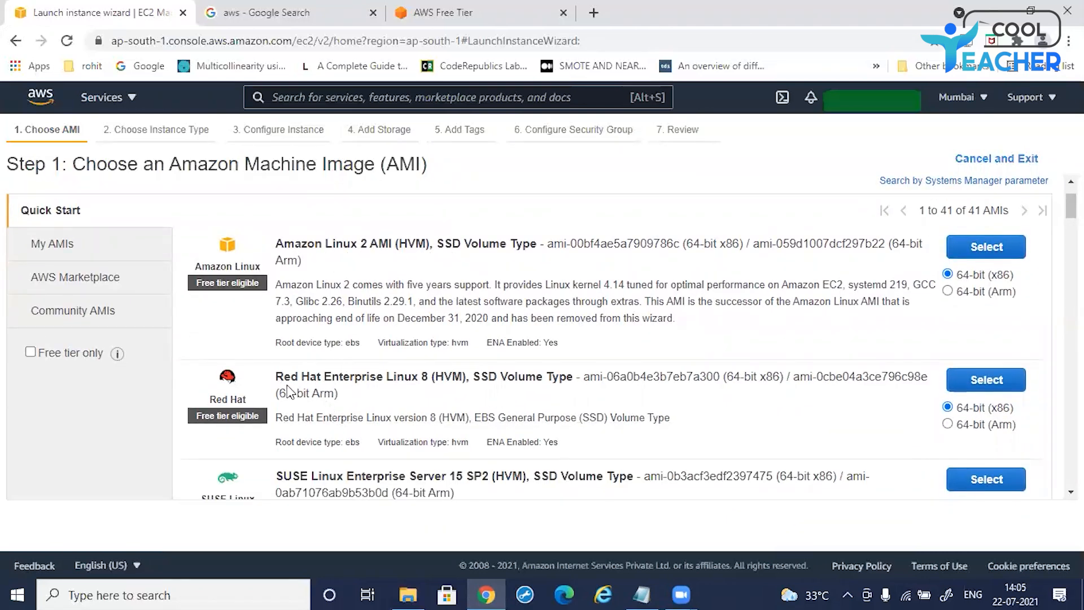
{"action": "scroll", "coordinate": [438, 330], "scroll_direction": "down", "scroll_amount": 2}
{"action": "scroll", "coordinate": [438, 331], "scroll_direction": "down", "scroll_amount": 3}
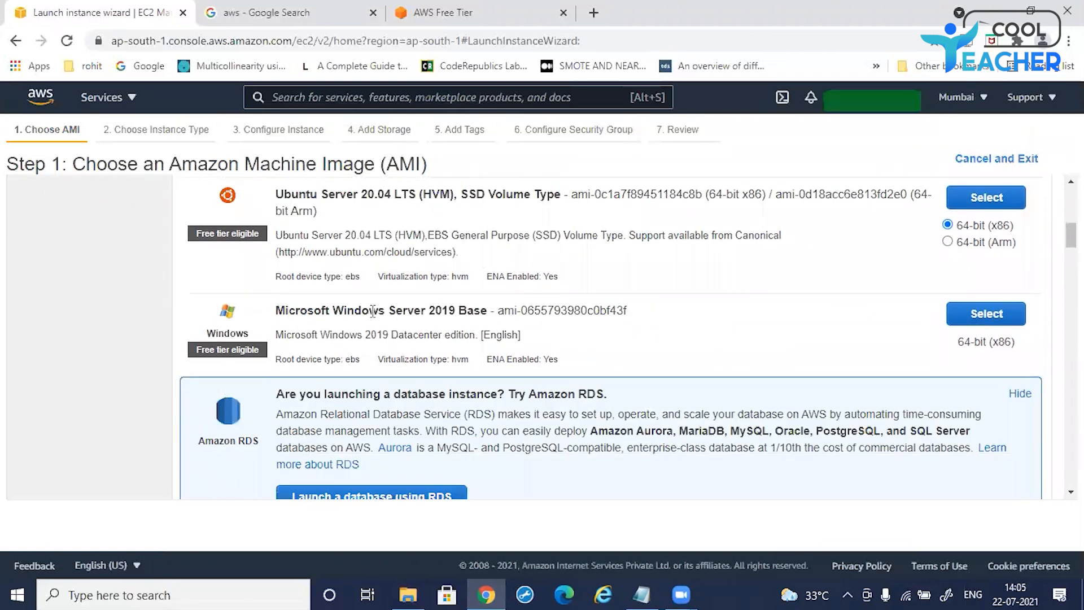
{"action": "scroll", "coordinate": [560, 318], "scroll_direction": "down", "scroll_amount": 5}
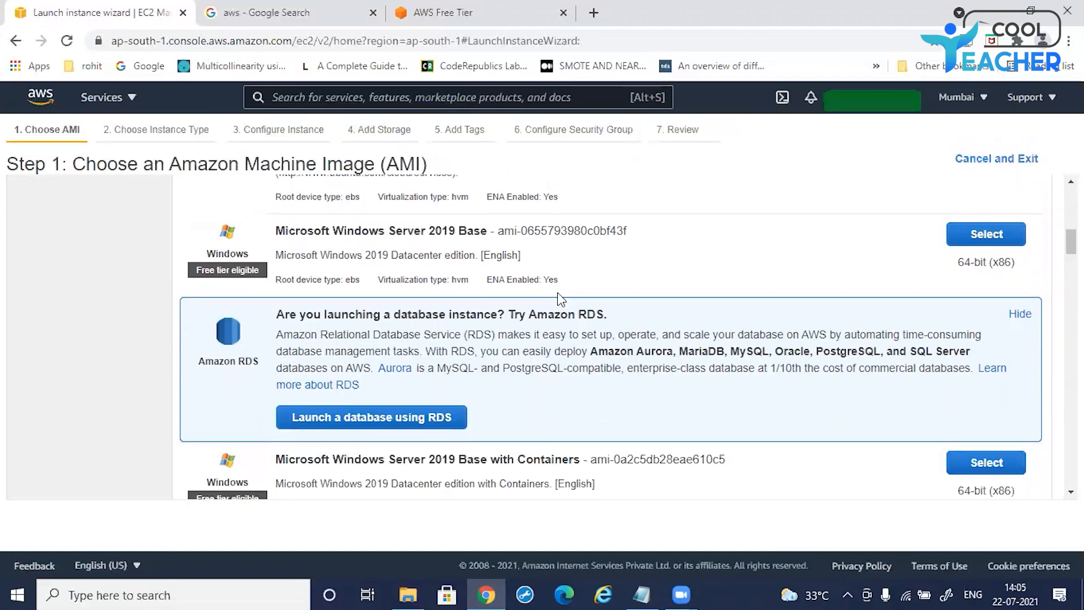
{"action": "left_click_drag", "start_coordinate": [284, 220], "coordinate": [567, 225]}
{"action": "left_click_drag", "start_coordinate": [285, 303], "coordinate": [578, 313]}
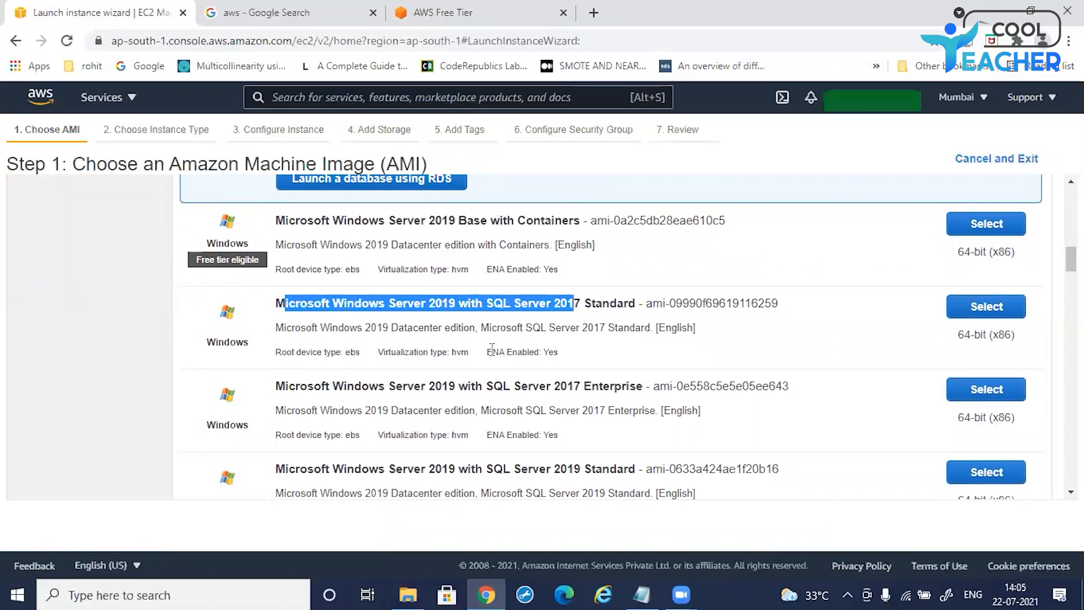
{"action": "left_click", "coordinate": [456, 354]}
{"action": "scroll", "coordinate": [403, 309], "scroll_direction": "down", "scroll_amount": 1}
{"action": "scroll", "coordinate": [403, 309], "scroll_direction": "down", "scroll_amount": 2}
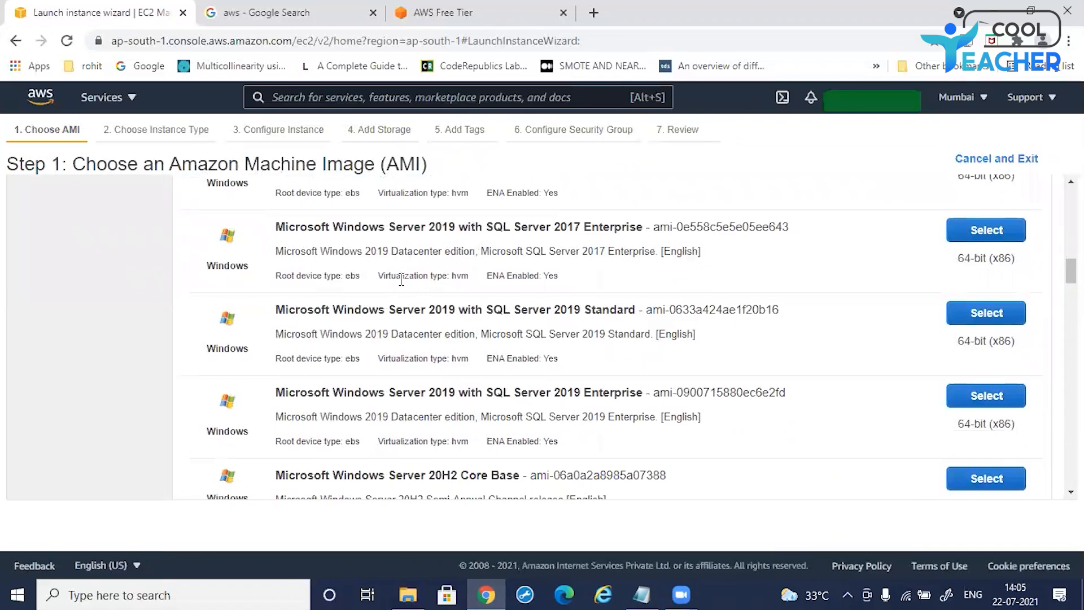
{"action": "scroll", "coordinate": [405, 287], "scroll_direction": "down", "scroll_amount": 5}
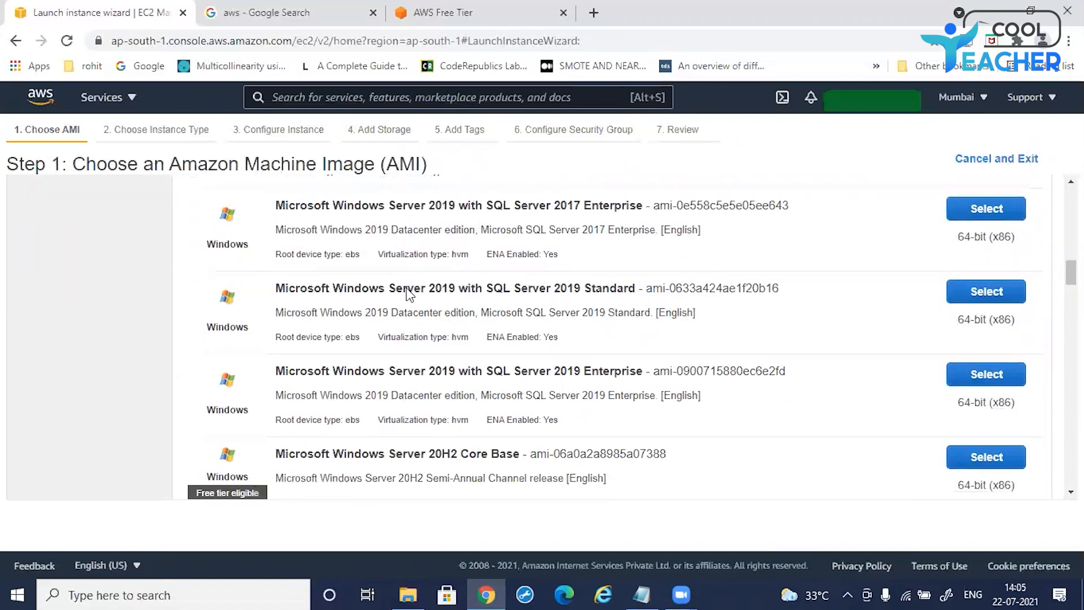
{"action": "scroll", "coordinate": [408, 287], "scroll_direction": "down", "scroll_amount": 4}
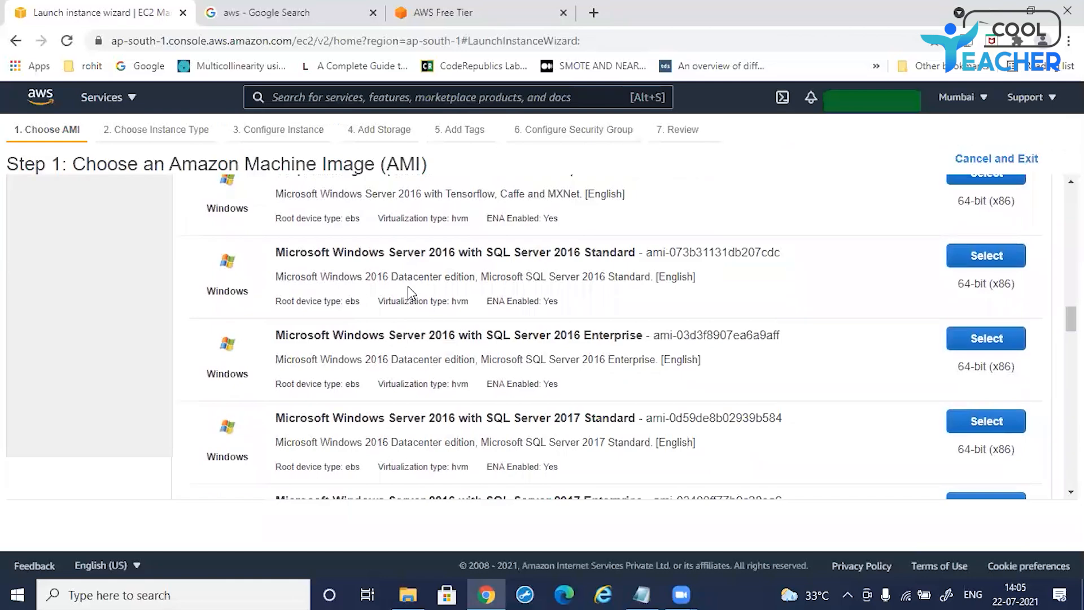
{"action": "scroll", "coordinate": [408, 286], "scroll_direction": "down", "scroll_amount": 2}
{"action": "scroll", "coordinate": [410, 285], "scroll_direction": "down", "scroll_amount": 1}
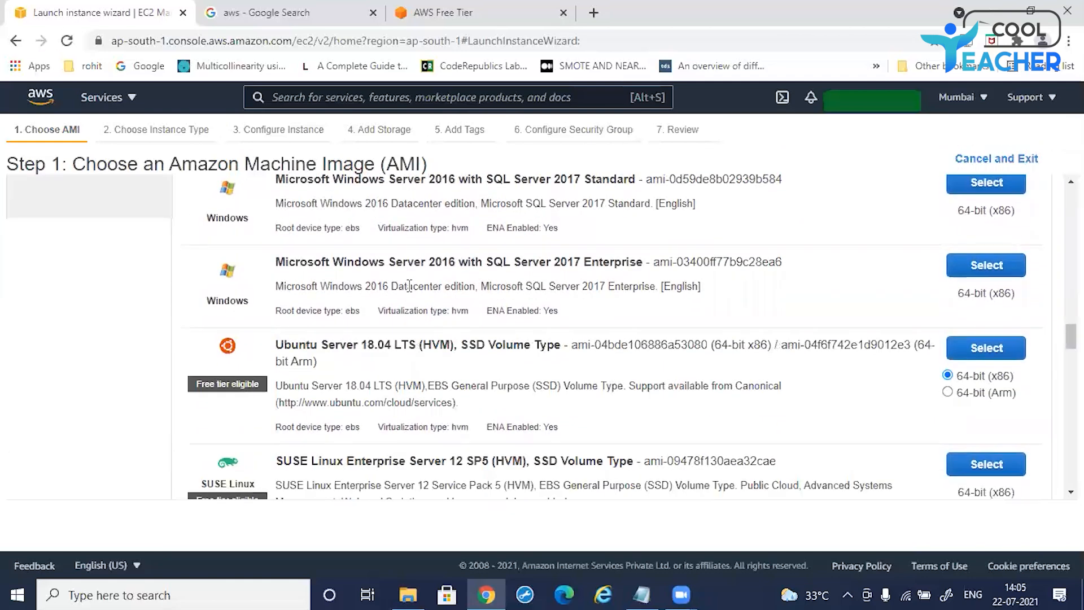
{"action": "scroll", "coordinate": [409, 285], "scroll_direction": "down", "scroll_amount": 5}
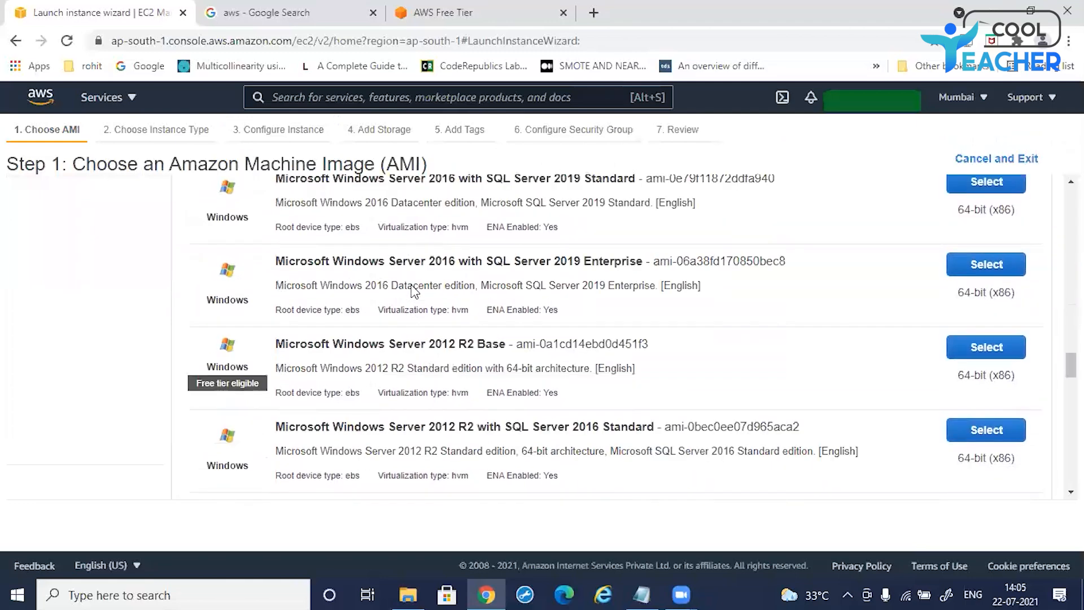
{"action": "scroll", "coordinate": [415, 291], "scroll_direction": "down", "scroll_amount": 1}
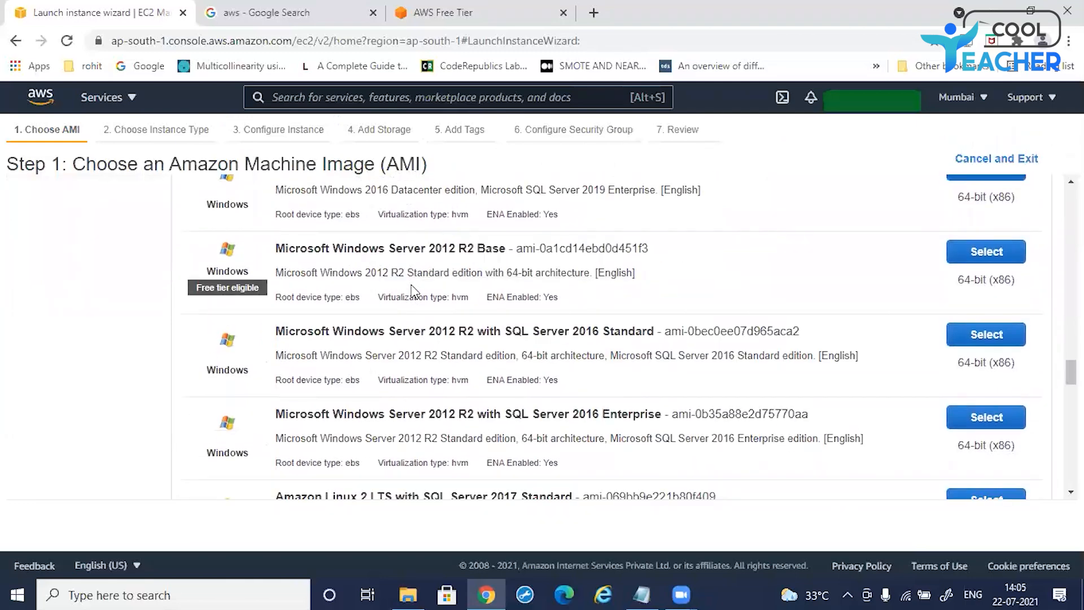
{"action": "scroll", "coordinate": [406, 266], "scroll_direction": "up", "scroll_amount": 8}
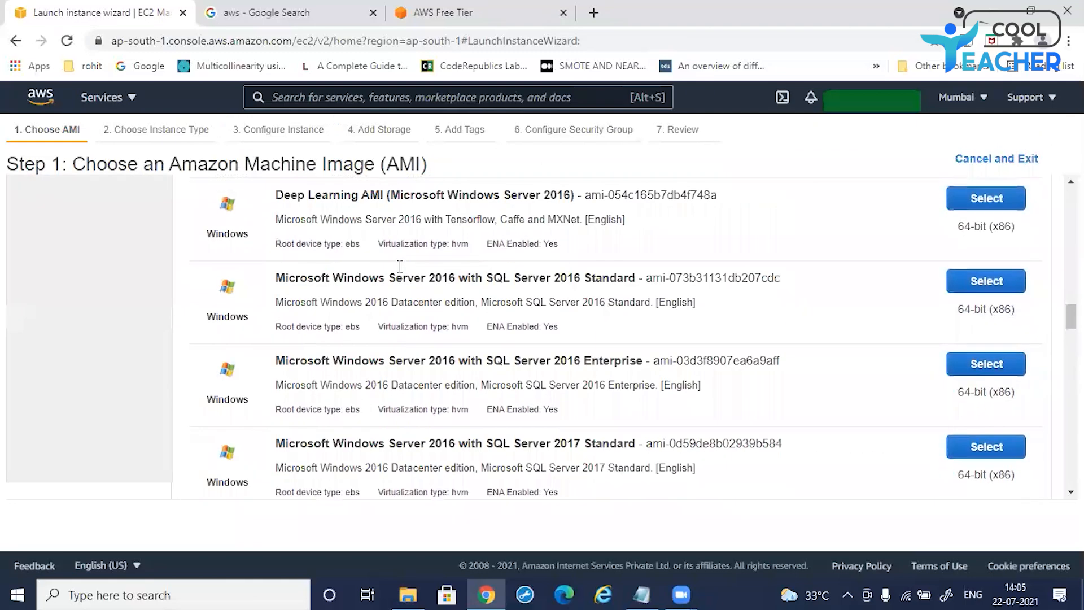
{"action": "scroll", "coordinate": [388, 254], "scroll_direction": "up", "scroll_amount": 8}
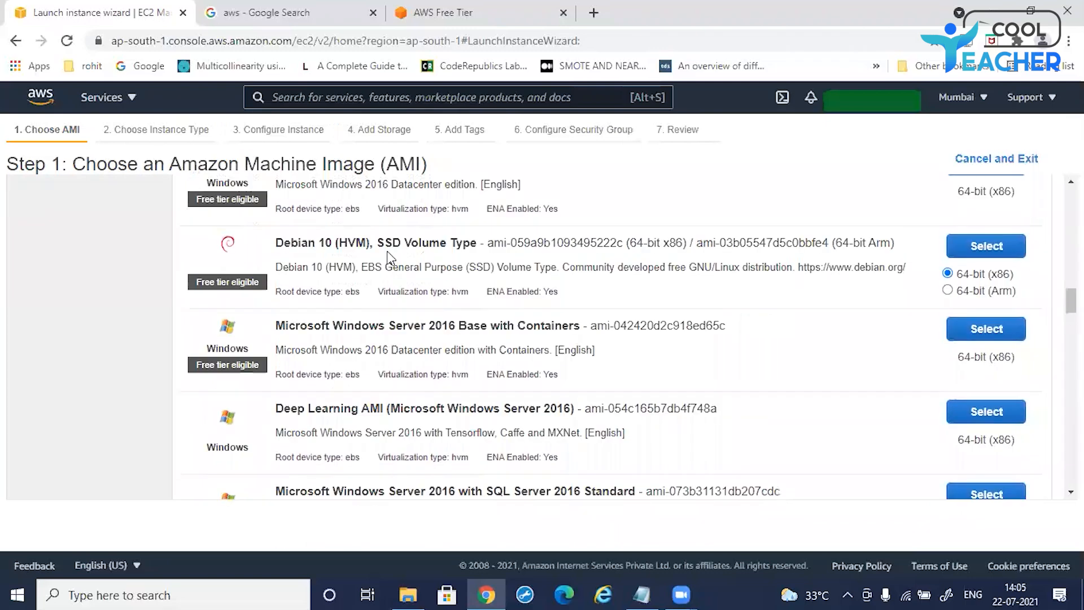
{"action": "scroll", "coordinate": [381, 236], "scroll_direction": "up", "scroll_amount": 10}
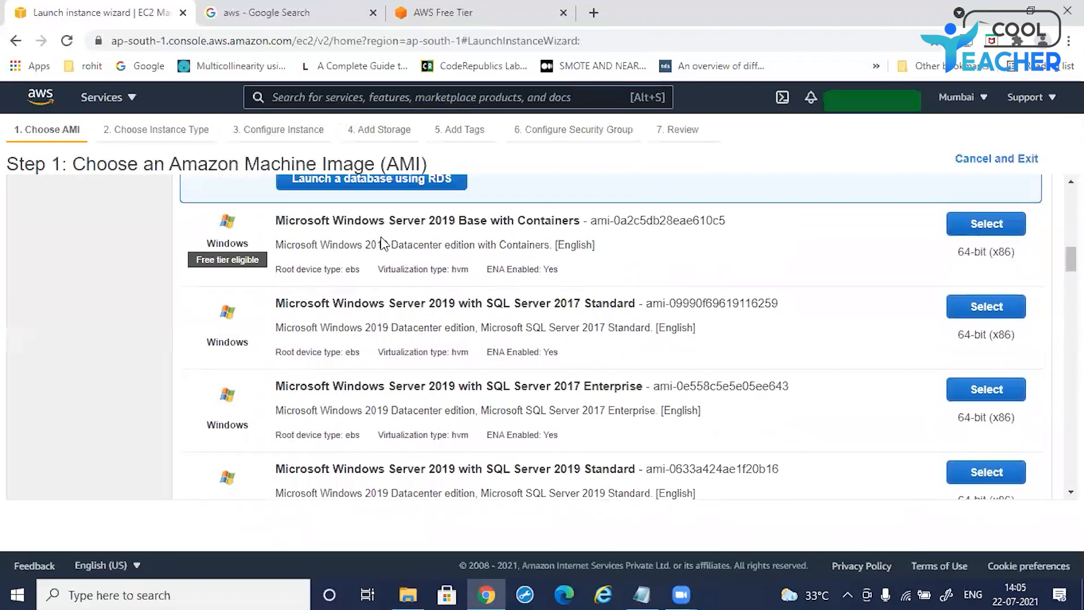
{"action": "scroll", "coordinate": [374, 225], "scroll_direction": "up", "scroll_amount": 3}
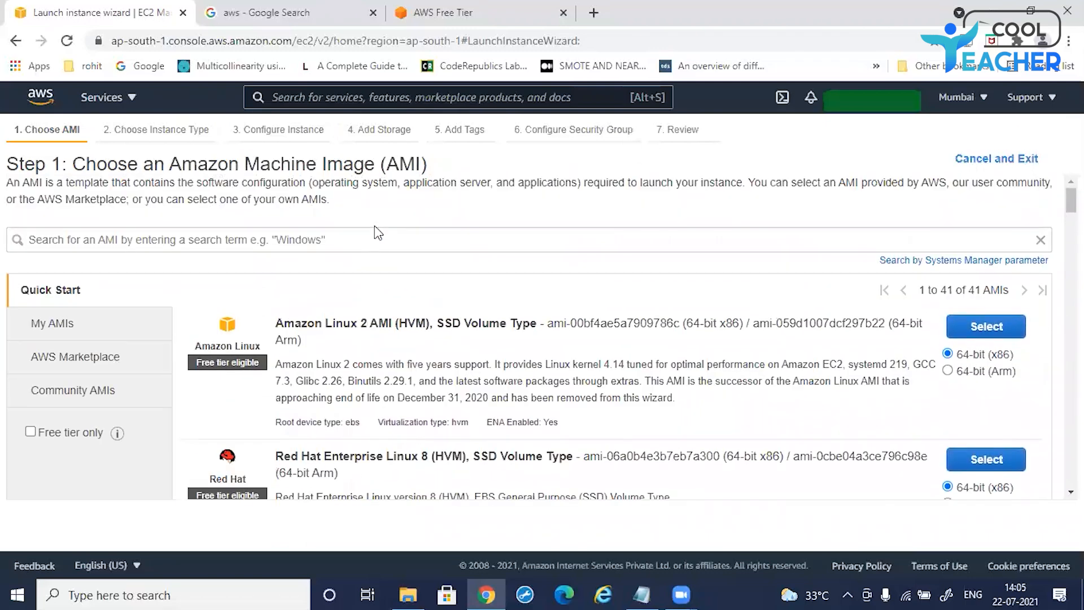
Step: Filter the Amazon Machine Image list to show only free-tier eligible images
{"action": "left_click", "coordinate": [30, 432]}
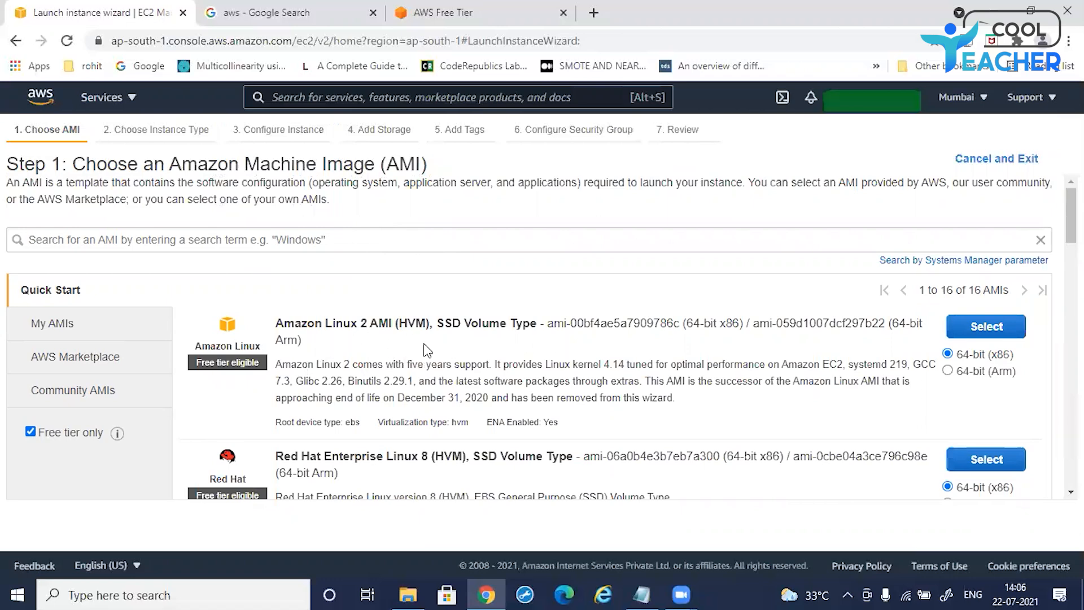
{"action": "scroll", "coordinate": [424, 344], "scroll_direction": "down", "scroll_amount": 1}
{"action": "left_click_drag", "start_coordinate": [277, 243], "coordinate": [549, 242]}
{"action": "left_click", "coordinate": [510, 291]}
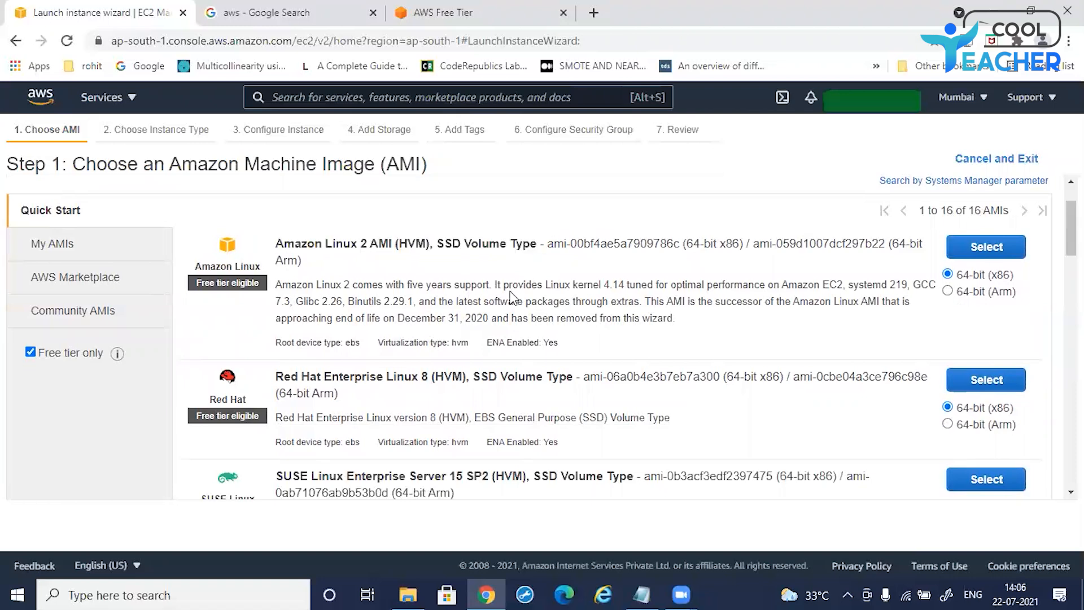
{"action": "scroll", "coordinate": [491, 283], "scroll_direction": "down", "scroll_amount": 3}
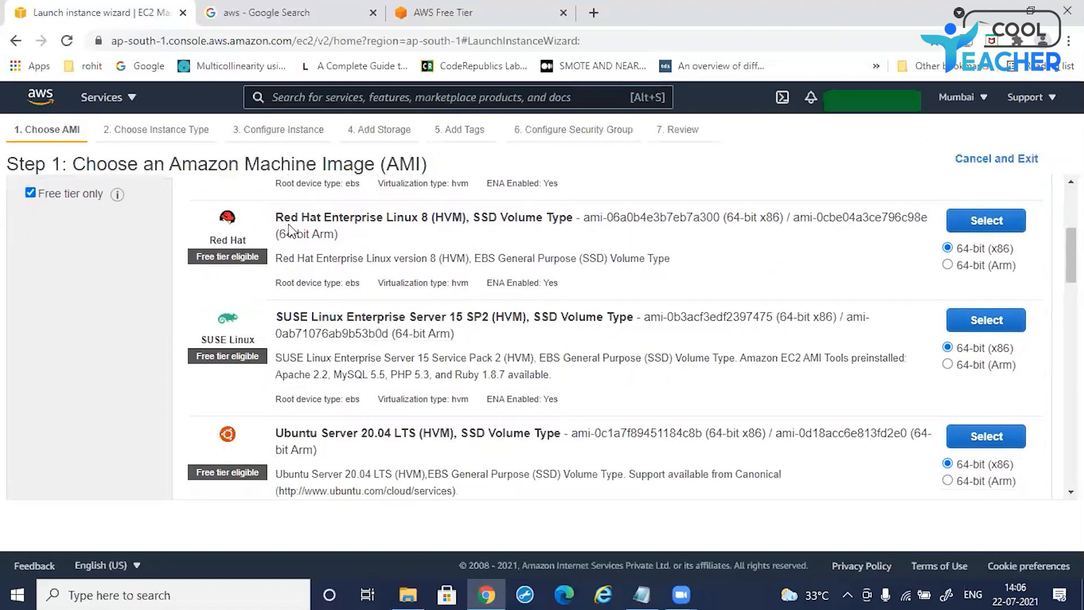
Step: Browse the free-tier Amazon Machine Images, comparing the Red Hat, SUSE, Ubuntu, Debian and Windows Server entries
{"action": "left_click_drag", "start_coordinate": [281, 217], "coordinate": [503, 220]}
{"action": "left_click", "coordinate": [502, 221]}
{"action": "scroll", "coordinate": [361, 237], "scroll_direction": "down", "scroll_amount": 3}
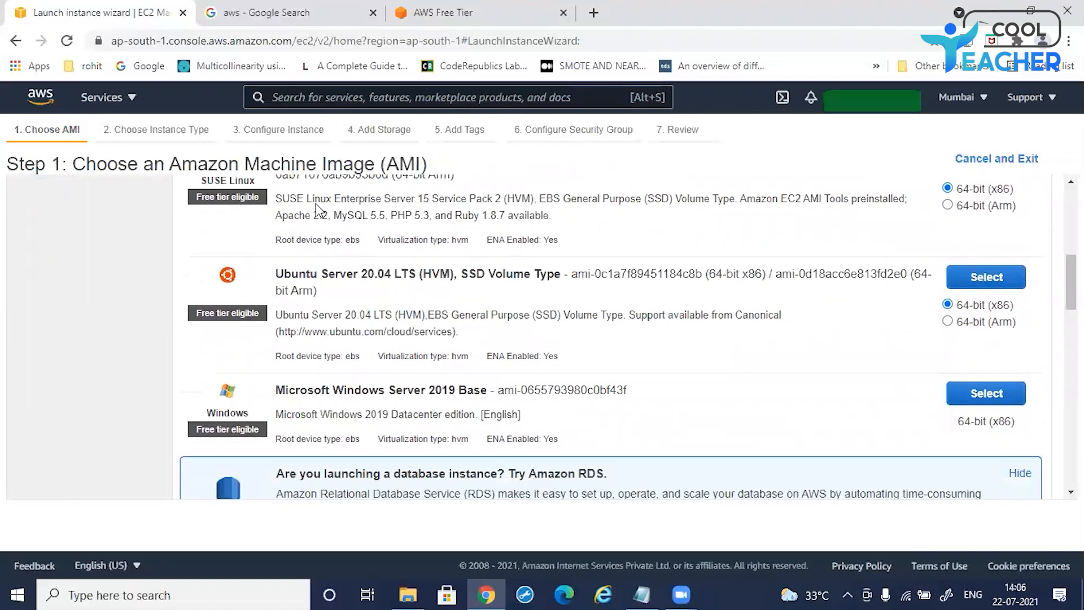
{"action": "scroll", "coordinate": [400, 301], "scroll_direction": "up", "scroll_amount": 3}
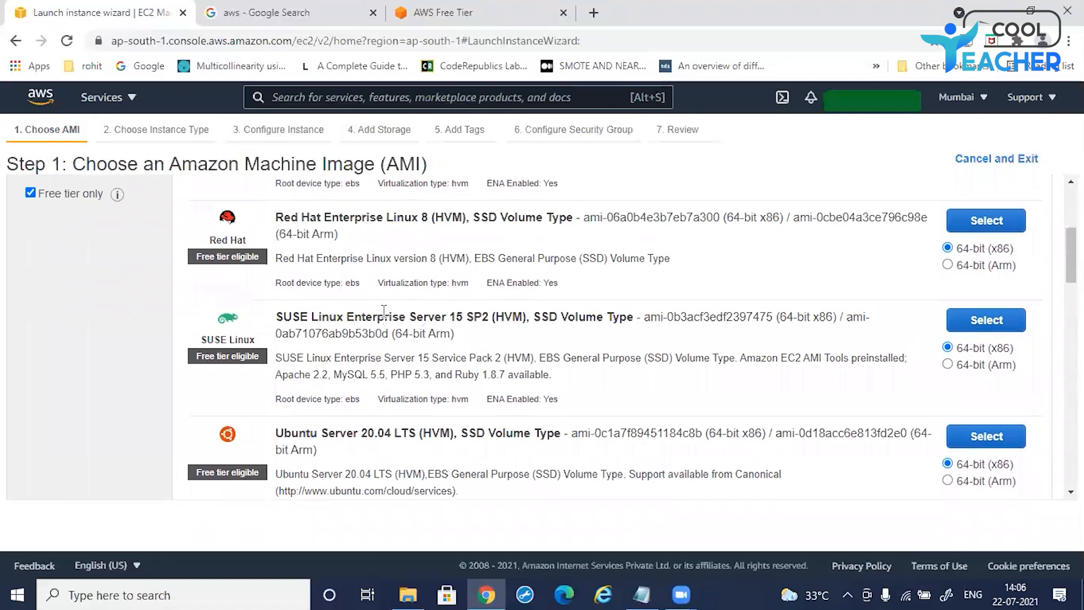
{"action": "scroll", "coordinate": [384, 310], "scroll_direction": "down", "scroll_amount": 6}
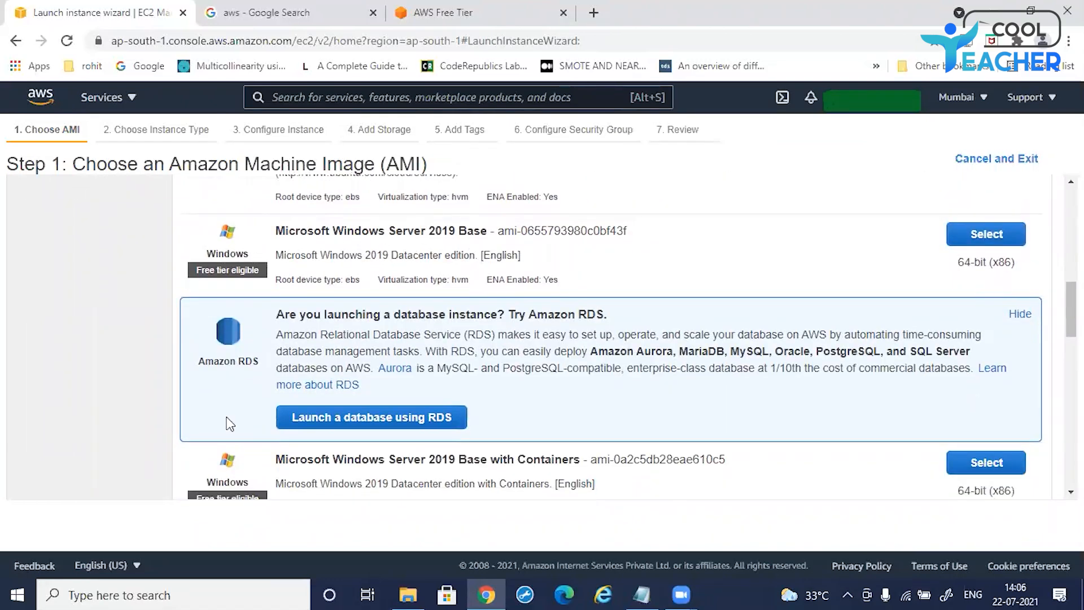
{"action": "scroll", "coordinate": [414, 311], "scroll_direction": "down", "scroll_amount": 3}
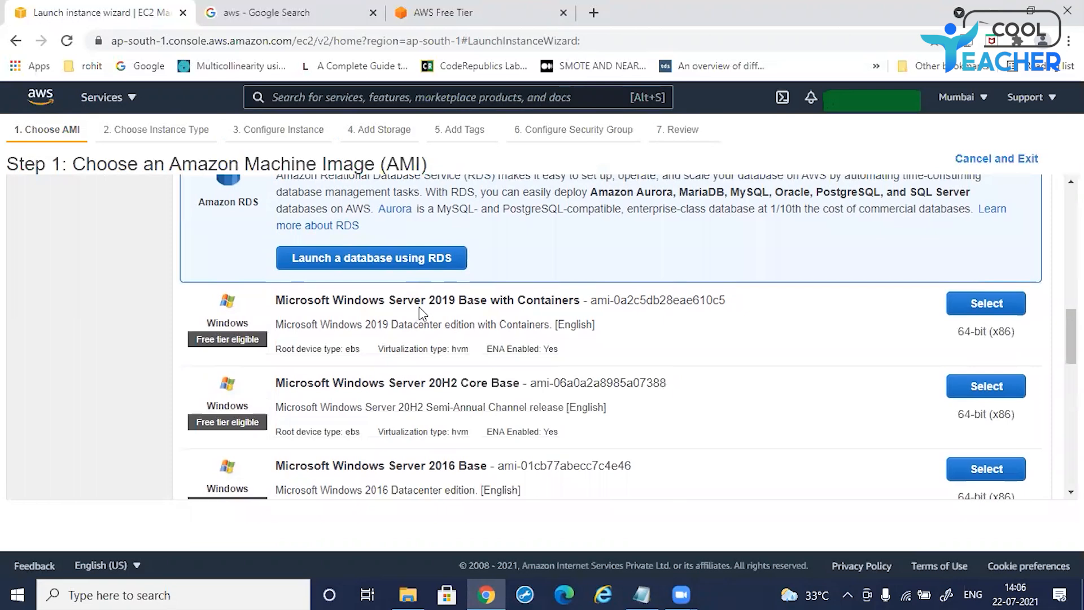
{"action": "scroll", "coordinate": [424, 300], "scroll_direction": "down", "scroll_amount": 2}
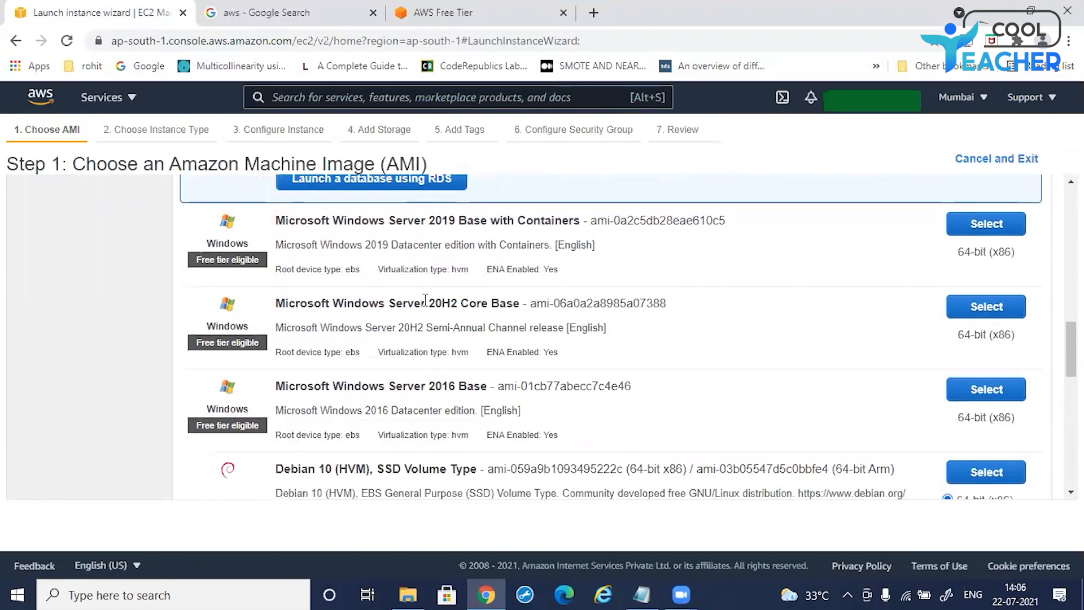
{"action": "scroll", "coordinate": [425, 300], "scroll_direction": "down", "scroll_amount": 2}
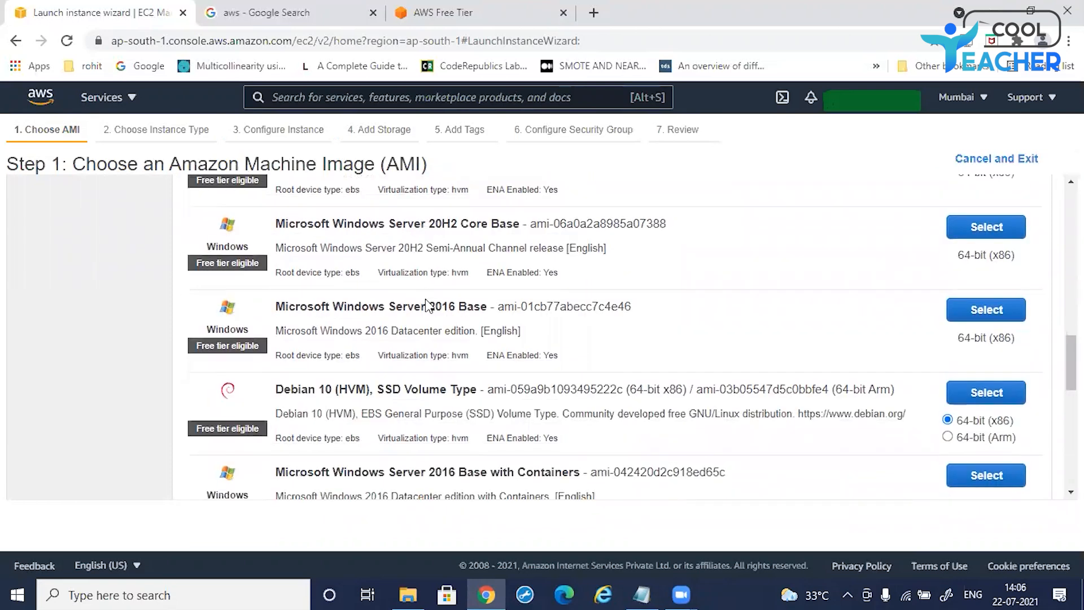
{"action": "scroll", "coordinate": [427, 305], "scroll_direction": "down", "scroll_amount": 4}
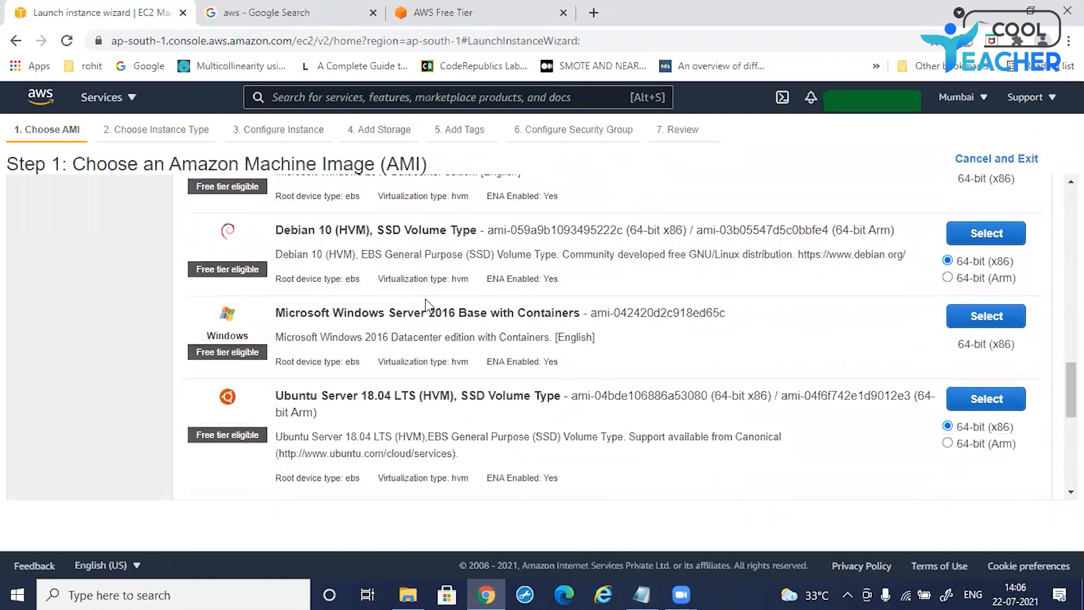
{"action": "scroll", "coordinate": [426, 300], "scroll_direction": "down", "scroll_amount": 3}
{"action": "scroll", "coordinate": [427, 299], "scroll_direction": "down", "scroll_amount": 4}
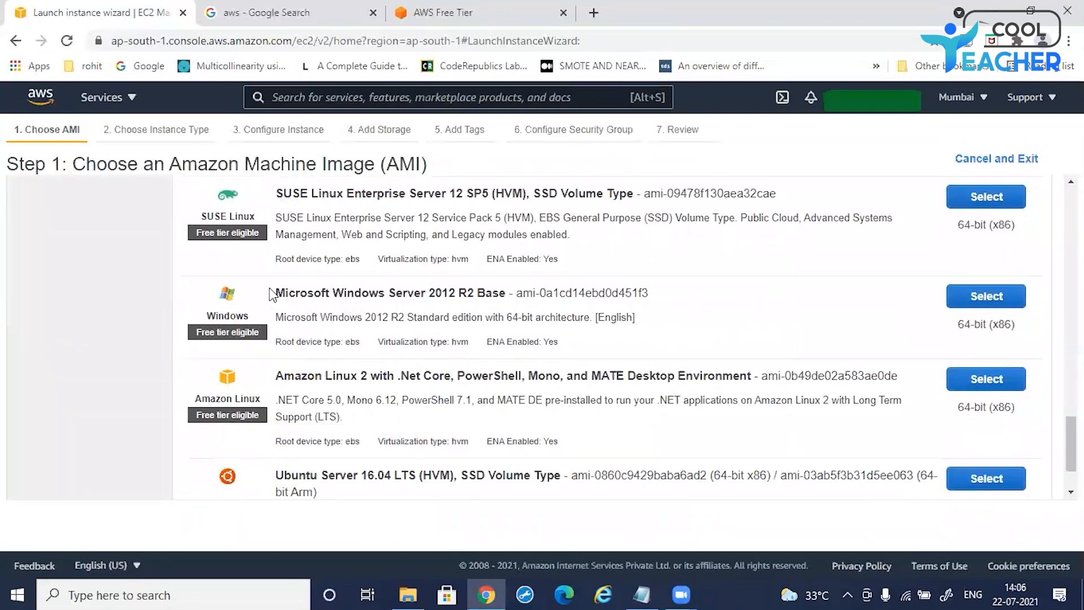
Step: Select the Microsoft Windows Server 2012 R2 Base image as the instance's AMI
{"action": "left_click_drag", "start_coordinate": [276, 293], "coordinate": [508, 294]}
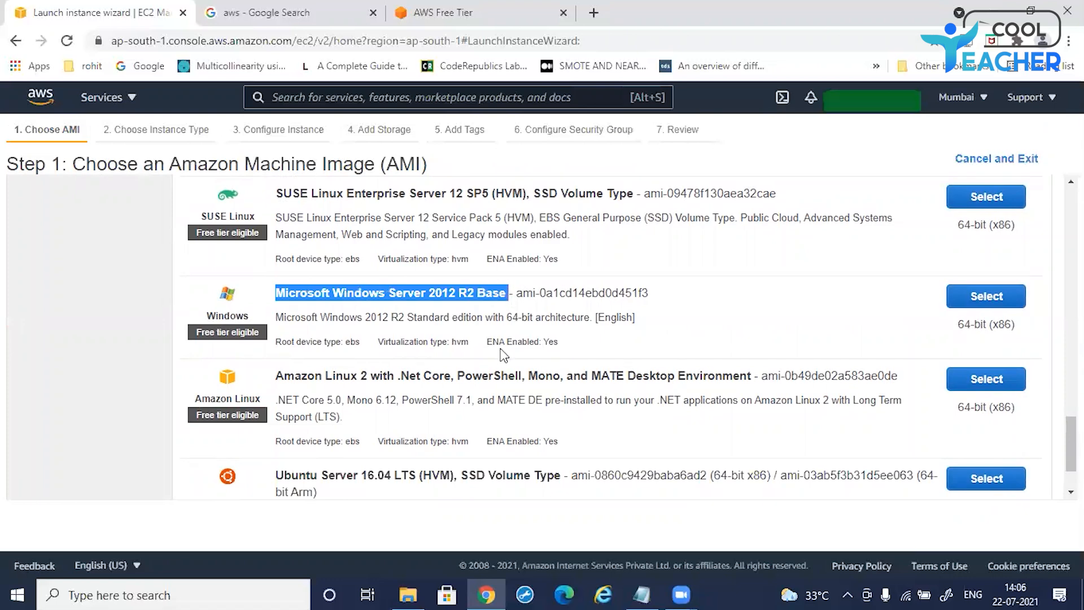
{"action": "left_click", "coordinate": [578, 315]}
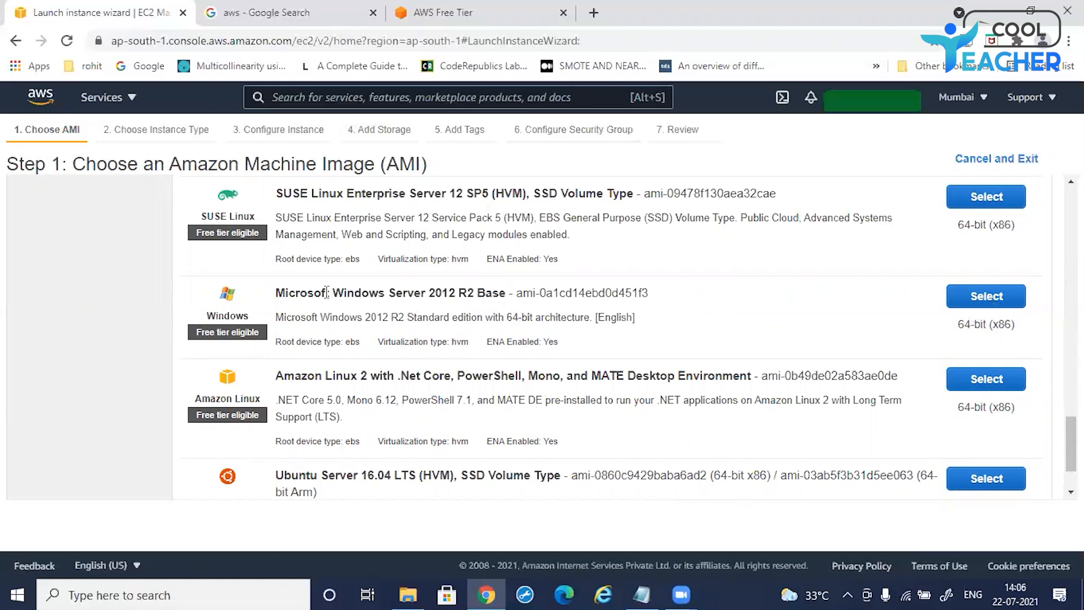
{"action": "left_click", "coordinate": [972, 308]}
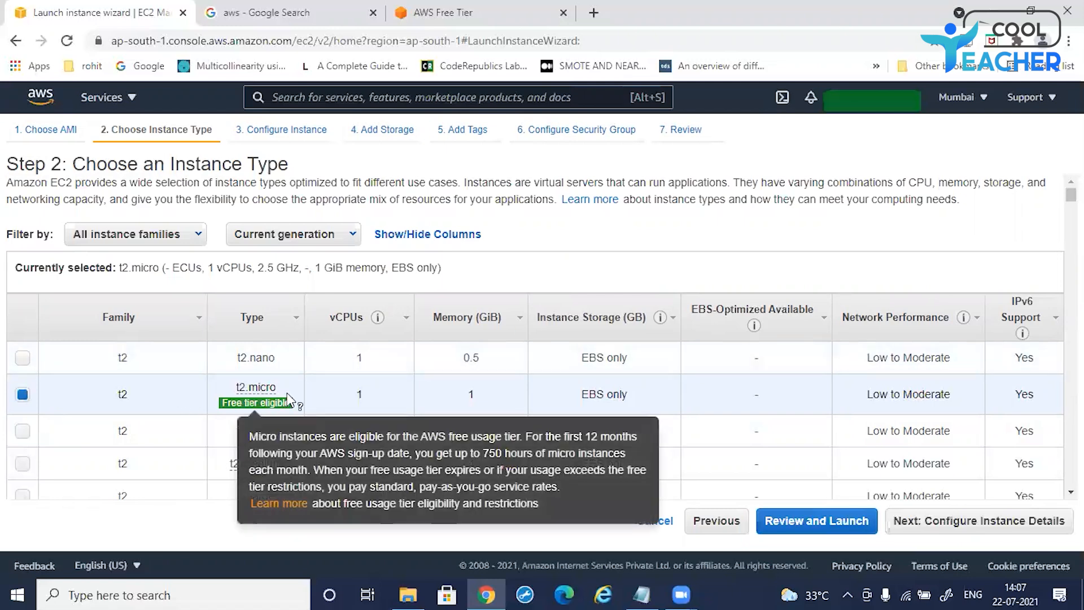
Step: Keep the free-tier t2.micro instance type and continue to the instance details step
{"action": "mouse_move", "coordinate": [222, 392]}
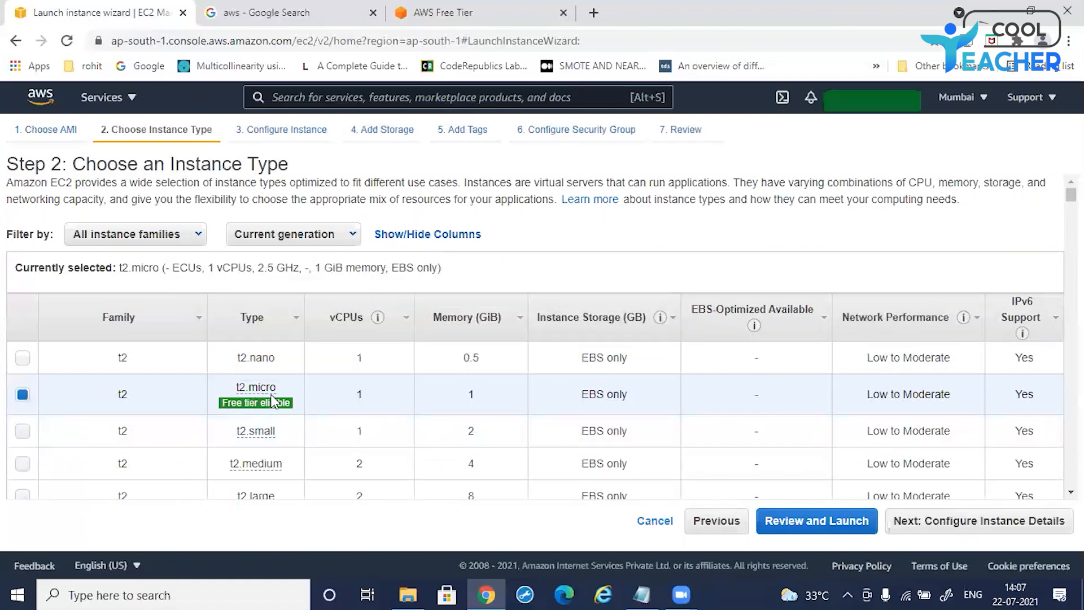
{"action": "mouse_move", "coordinate": [279, 400]}
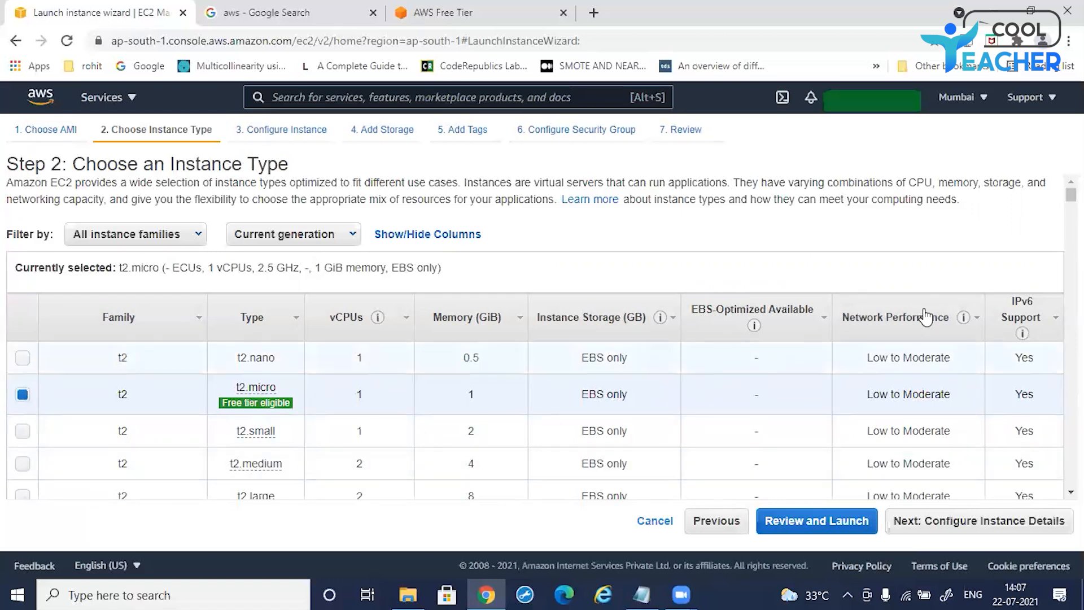
{"action": "left_click", "coordinate": [951, 531]}
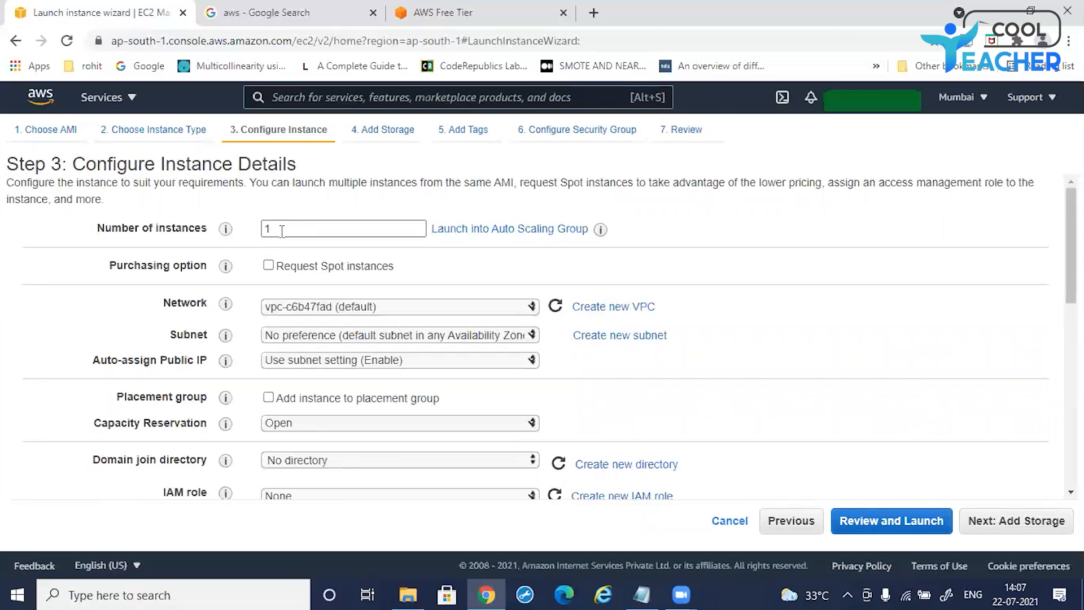
Step: Review the instance details settings, including the number of instances, network, subnet and advanced details
{"action": "scroll", "coordinate": [346, 284], "scroll_direction": "down", "scroll_amount": 2}
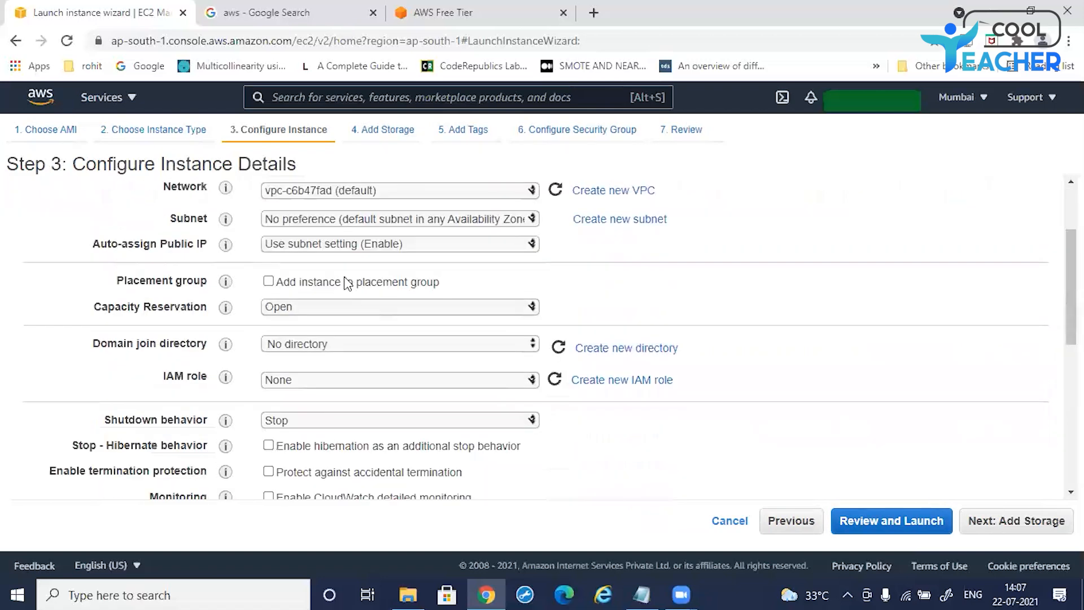
{"action": "scroll", "coordinate": [347, 283], "scroll_direction": "down", "scroll_amount": 6}
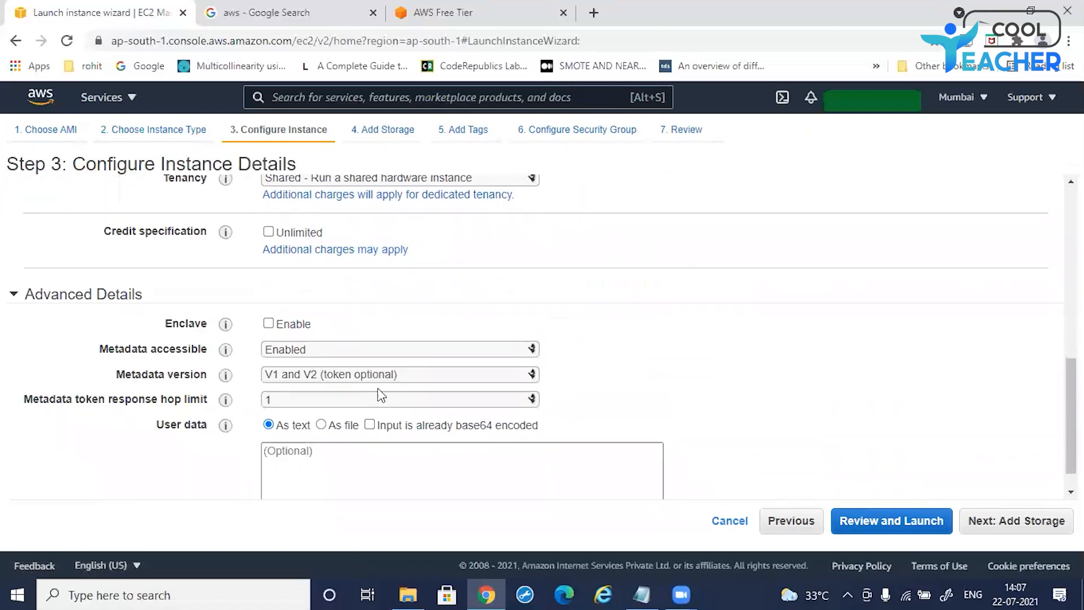
{"action": "scroll", "coordinate": [382, 395], "scroll_direction": "up", "scroll_amount": 8}
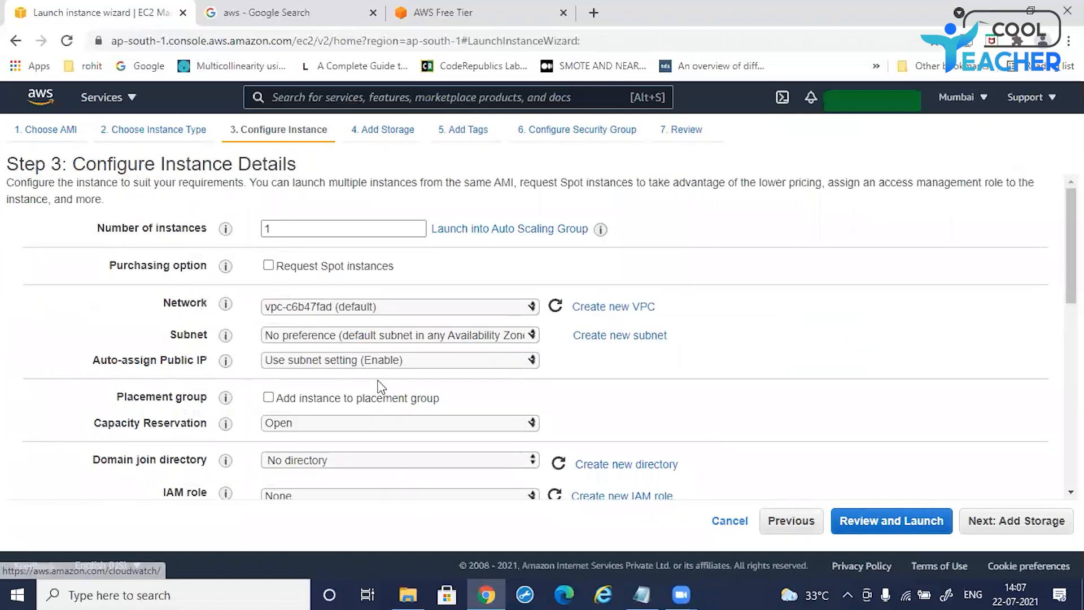
{"action": "left_click", "coordinate": [268, 228]}
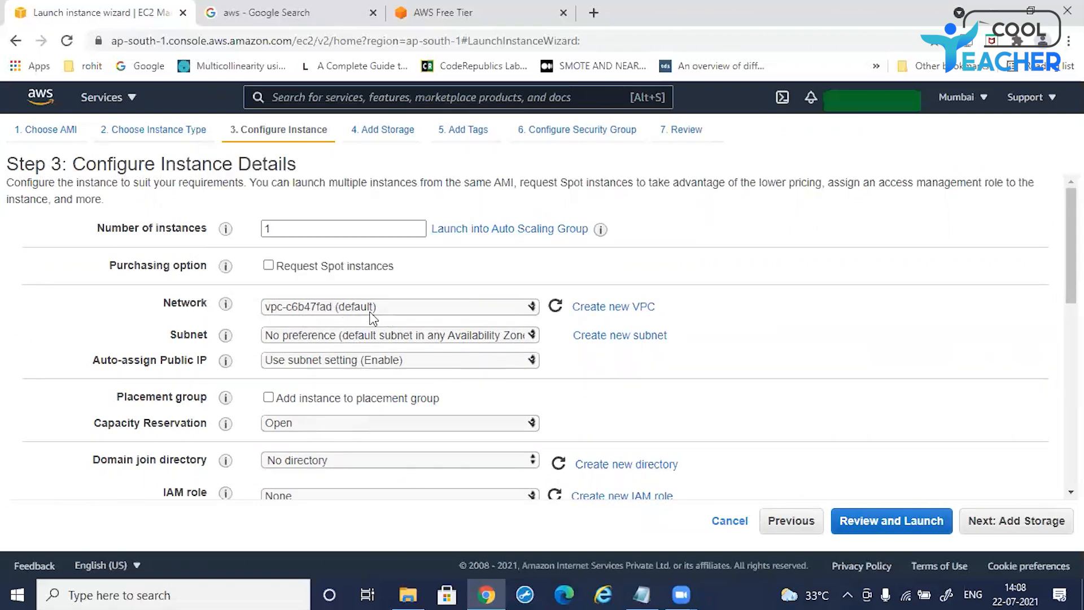
{"action": "scroll", "coordinate": [371, 322], "scroll_direction": "down", "scroll_amount": 5}
{"action": "scroll", "coordinate": [382, 339], "scroll_direction": "down", "scroll_amount": 3}
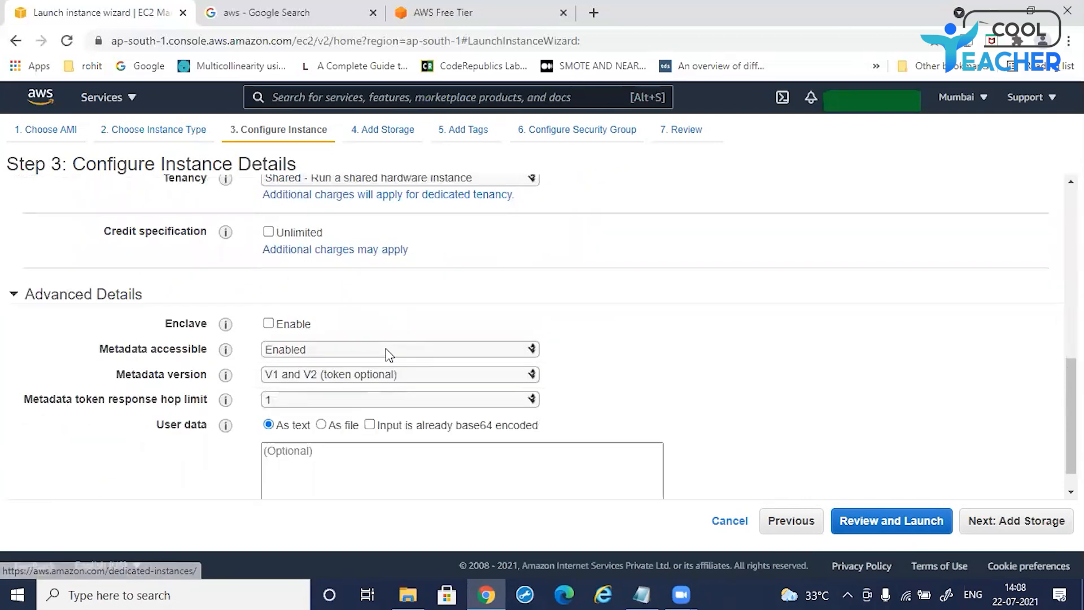
{"action": "scroll", "coordinate": [388, 364], "scroll_direction": "down", "scroll_amount": 1}
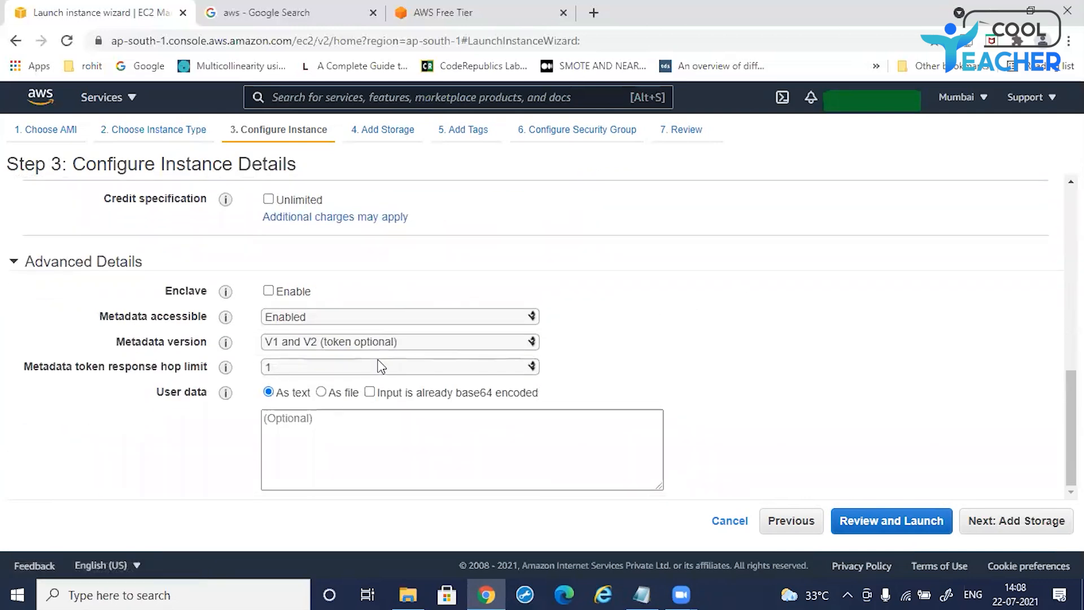
{"action": "scroll", "coordinate": [378, 366], "scroll_direction": "up", "scroll_amount": 6}
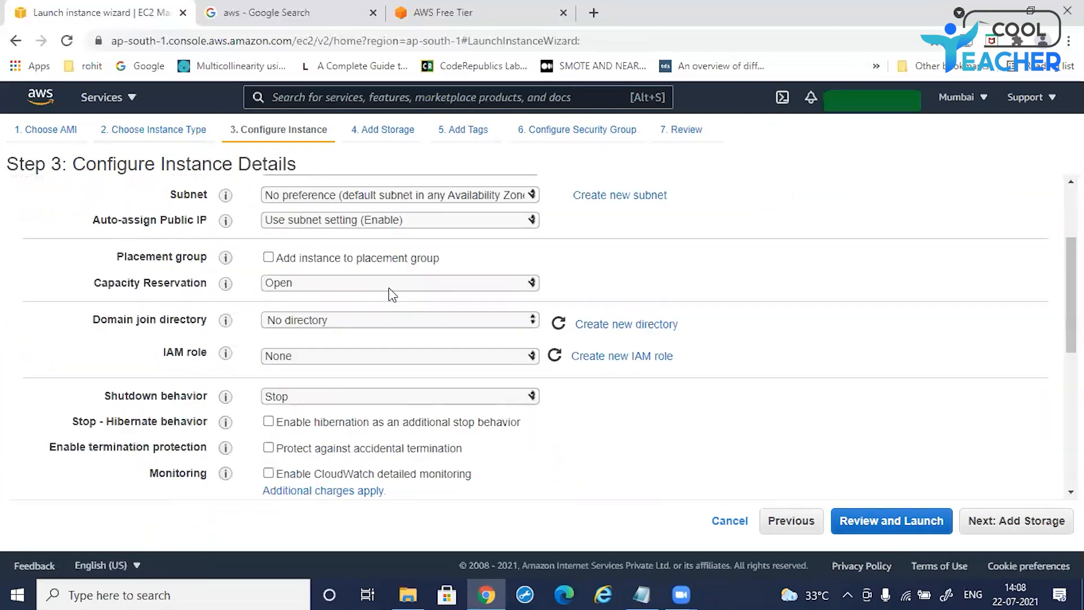
{"action": "scroll", "coordinate": [393, 292], "scroll_direction": "up", "scroll_amount": 3}
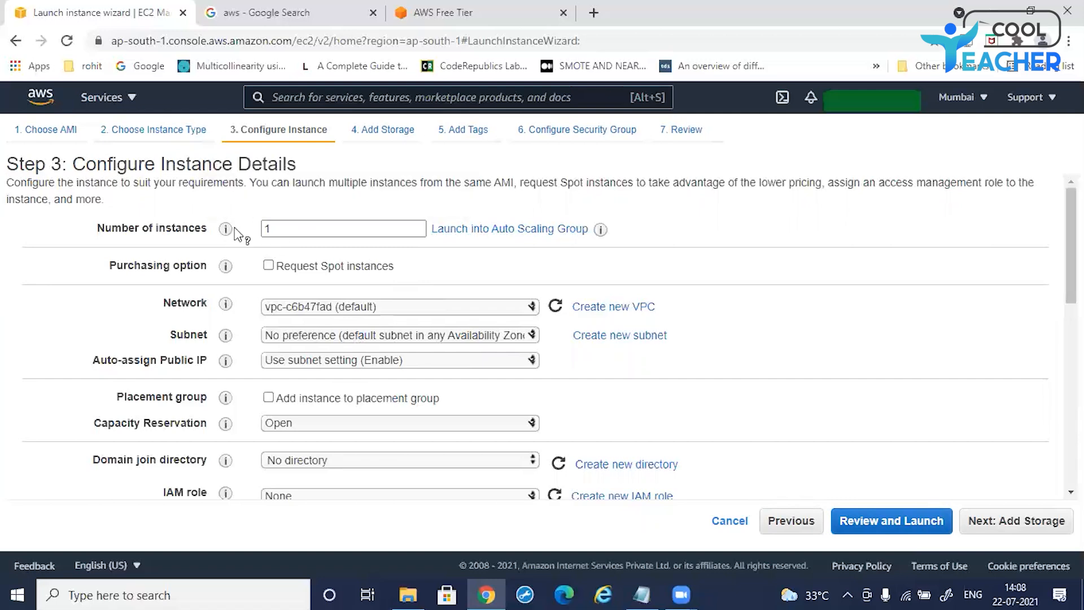
{"action": "double_click", "coordinate": [266, 229]}
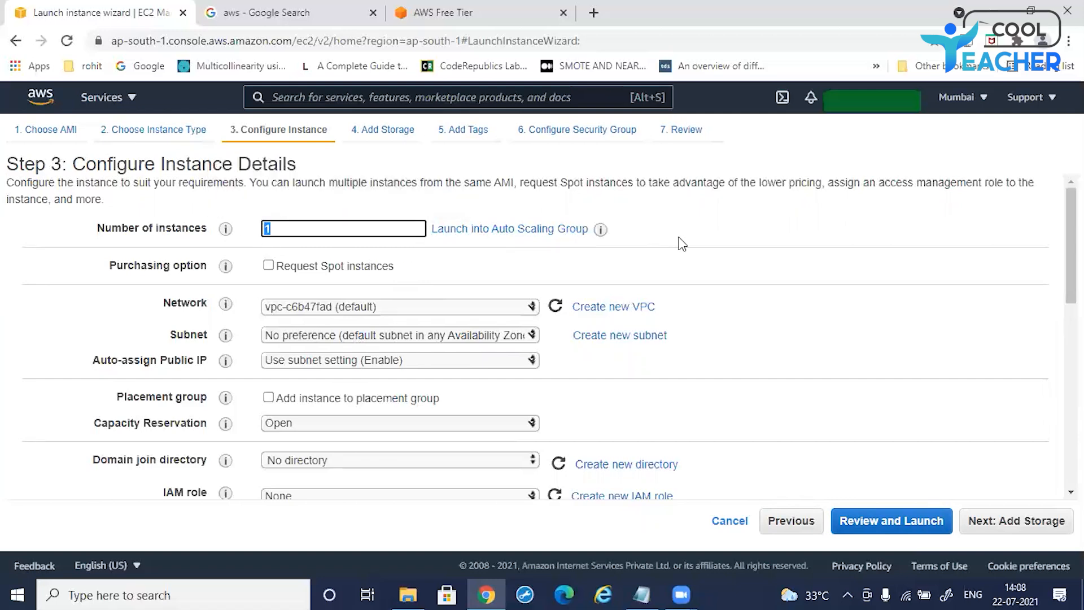
{"action": "left_click", "coordinate": [703, 243]}
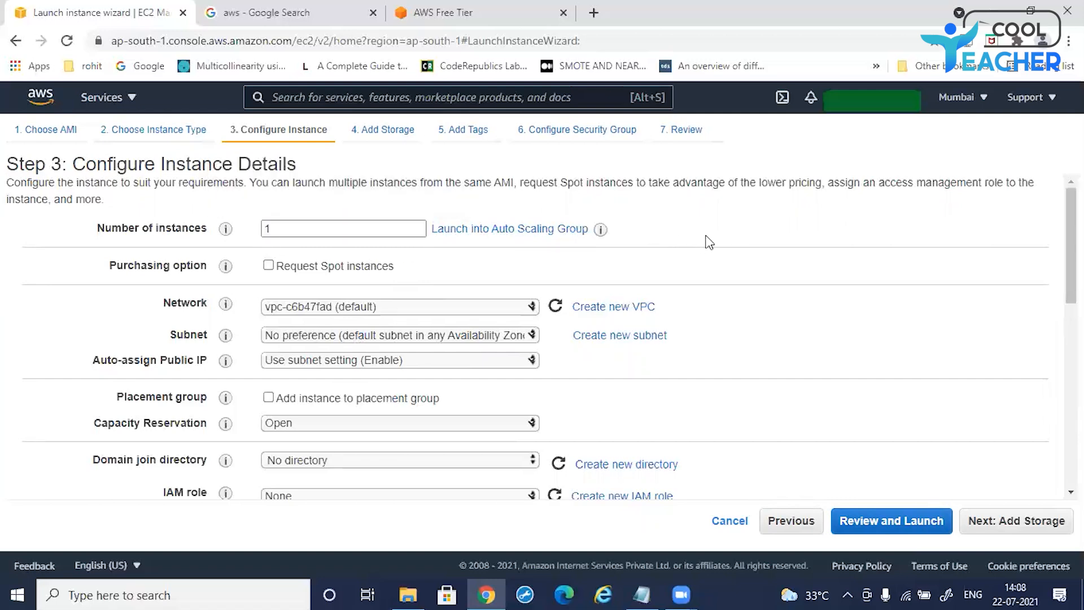
Step: Continue to storage, keep the default 30 GiB General Purpose SSD root volume, and proceed to tags
{"action": "left_click", "coordinate": [1001, 525]}
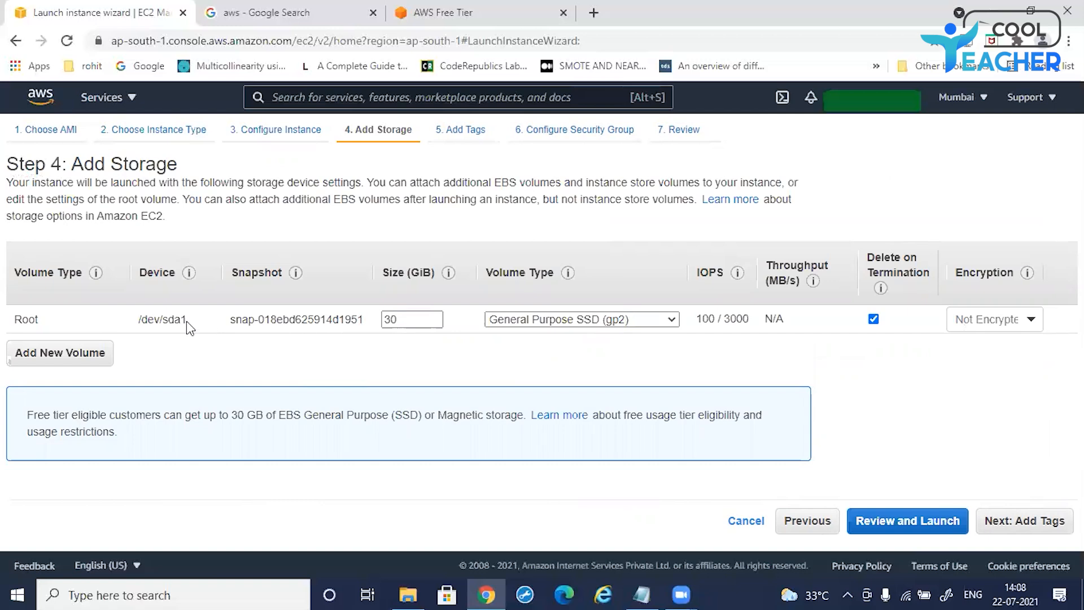
{"action": "left_click_drag", "start_coordinate": [15, 319], "coordinate": [79, 329]}
{"action": "left_click", "coordinate": [52, 327]}
{"action": "left_click", "coordinate": [399, 319]}
{"action": "left_click", "coordinate": [1016, 525]}
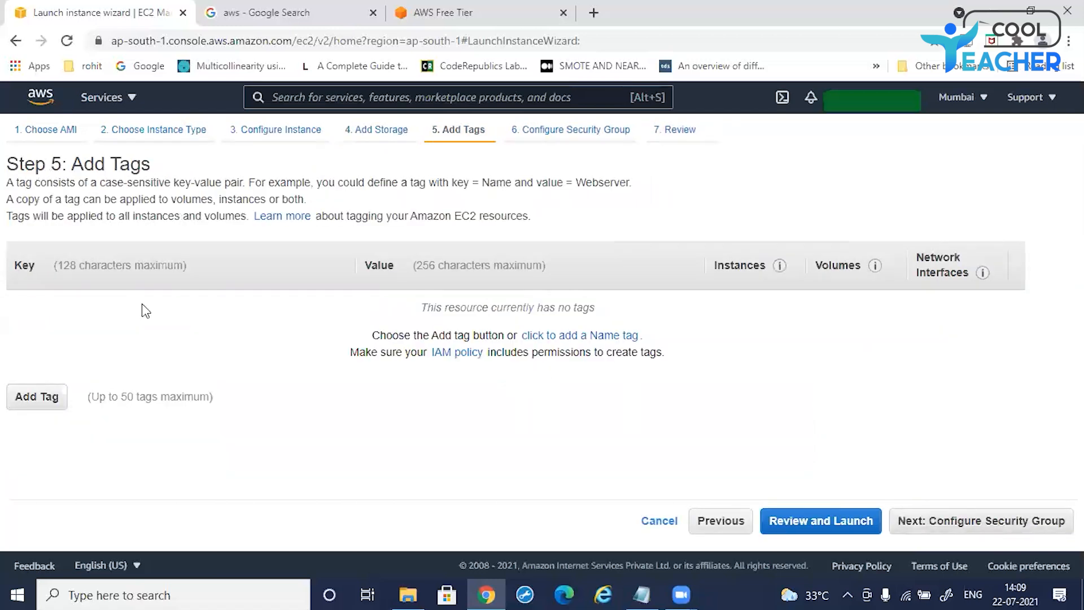
Step: Add a tag with key Myserver and value WindowsServer, then continue to the security group step
{"action": "left_click", "coordinate": [41, 400]}
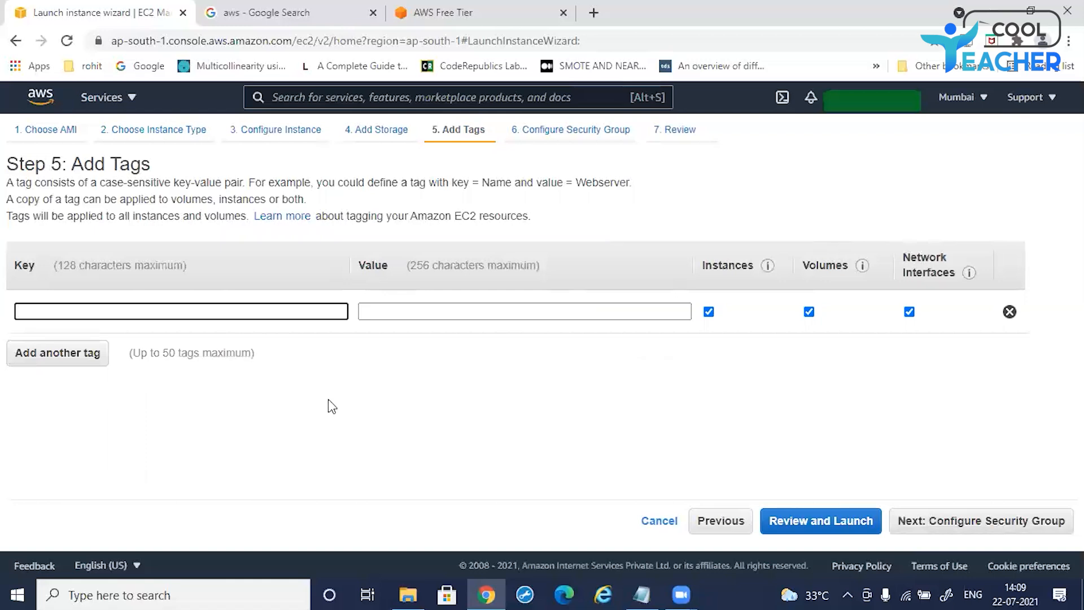
{"action": "type", "text": "Myserver"}
{"action": "left_click", "coordinate": [441, 317]}
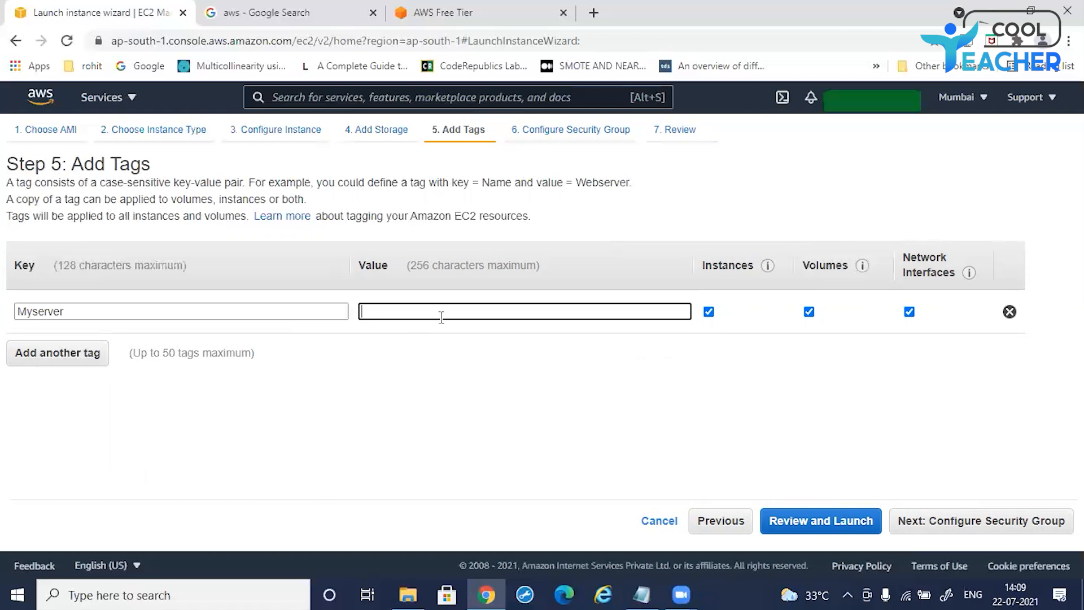
{"action": "type", "text": "WindowsServer"}
{"action": "left_click", "coordinate": [950, 523]}
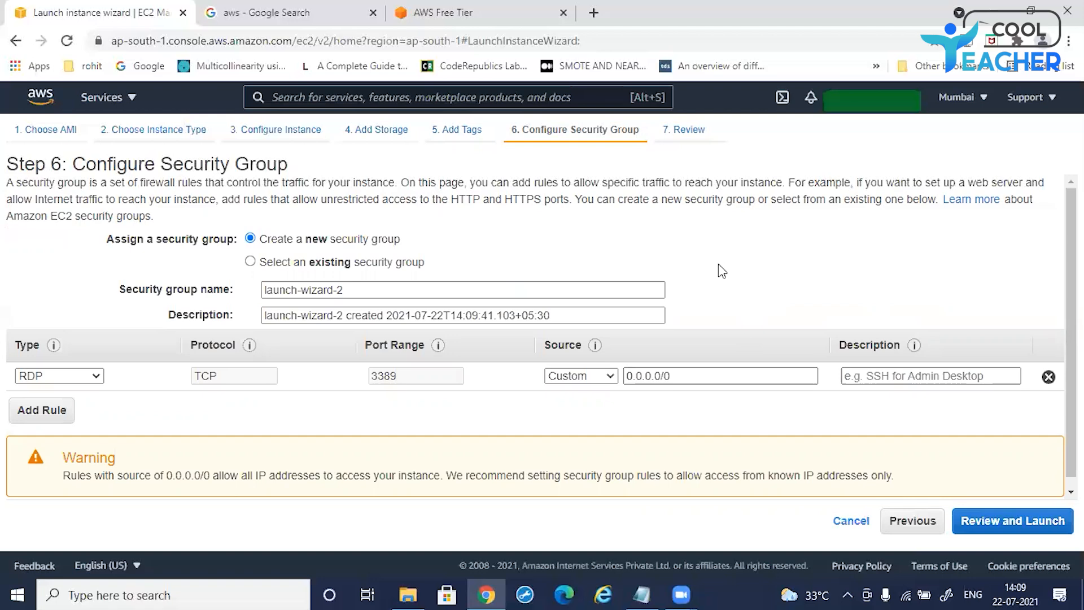
Step: Keep the new security group's RDP rule on port 3389 with source 0.0.0.0/0
{"action": "left_click", "coordinate": [61, 377]}
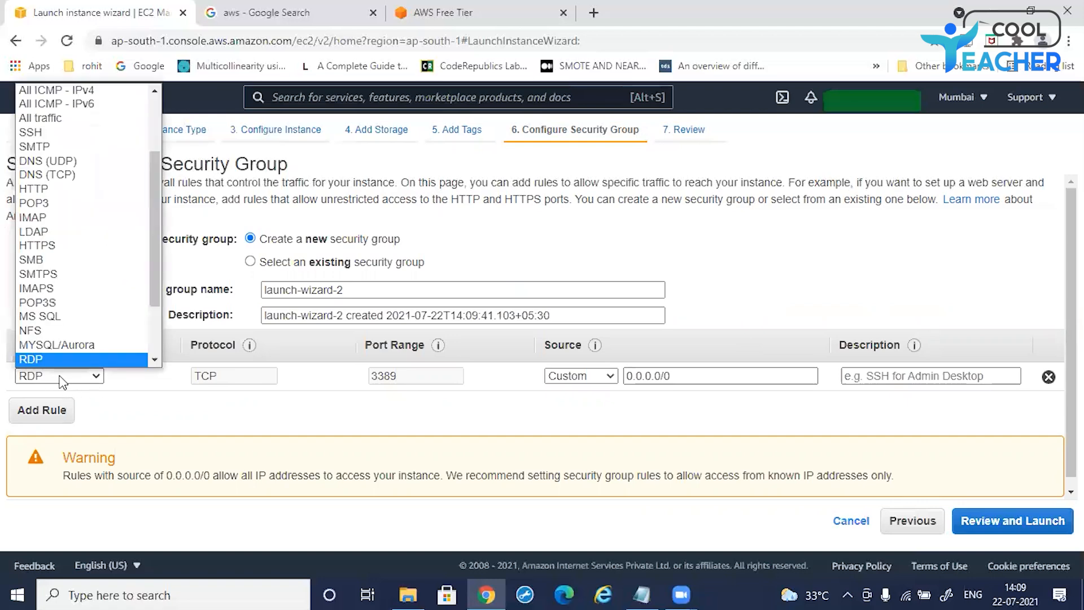
{"action": "left_click", "coordinate": [107, 412]}
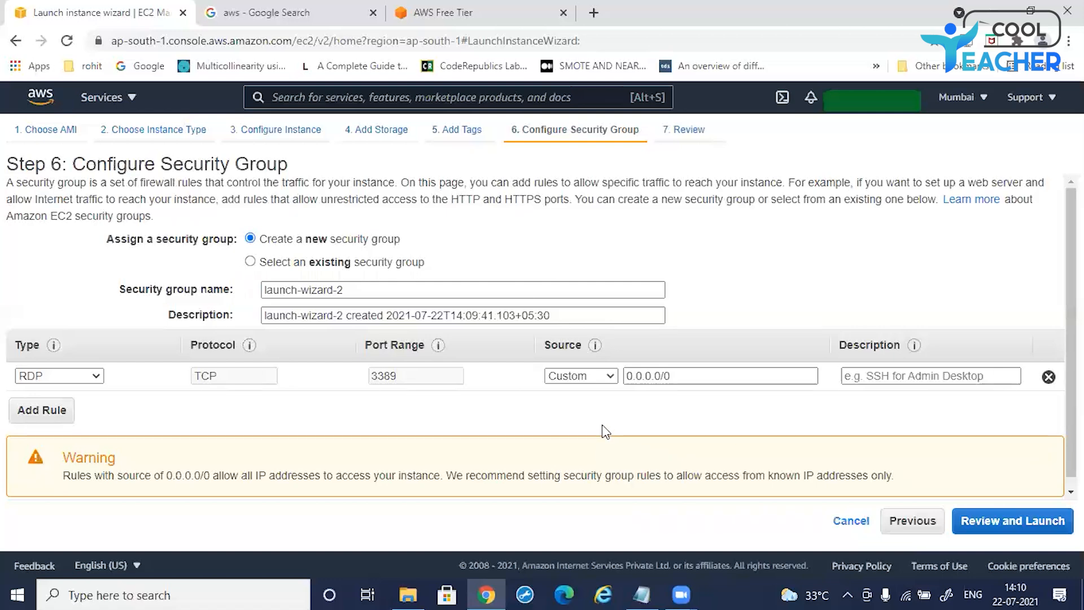
{"action": "scroll", "coordinate": [606, 432], "scroll_direction": "down", "scroll_amount": 1}
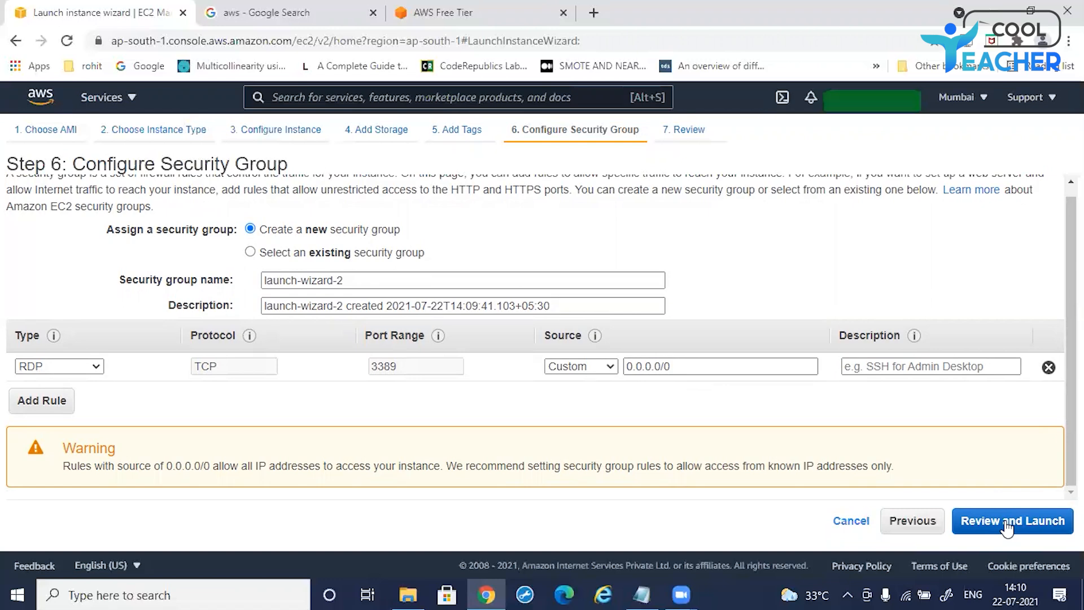
Step: Proceed to the review page and check the selected Windows Server 2012 R2 Base AMI and t2.micro instance type
{"action": "left_click", "coordinate": [1006, 525]}
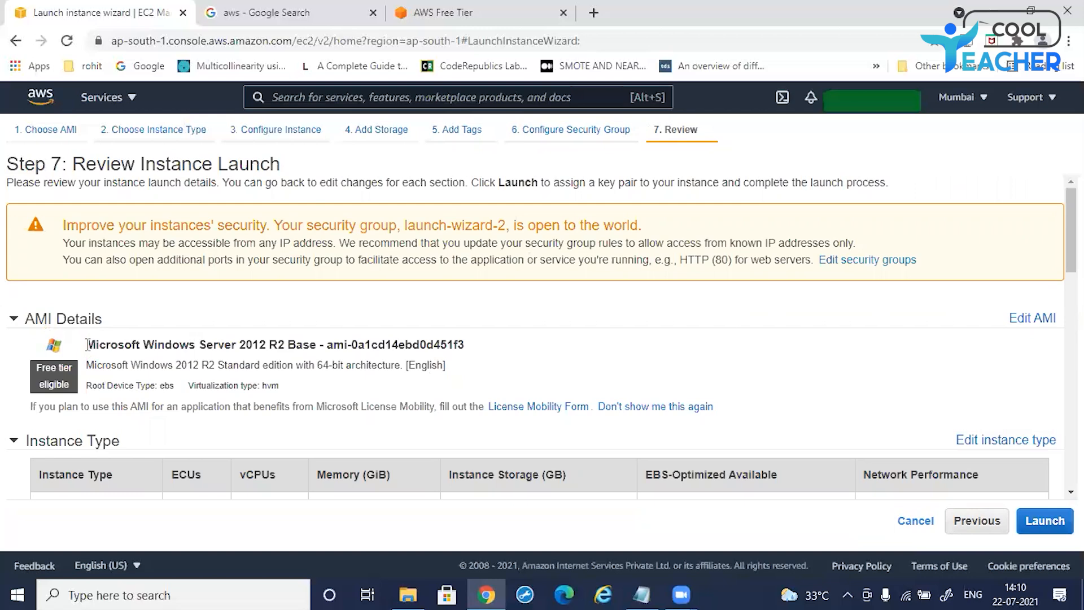
{"action": "left_click_drag", "start_coordinate": [88, 344], "coordinate": [292, 343]}
{"action": "left_click", "coordinate": [591, 349]}
{"action": "left_click_drag", "start_coordinate": [324, 345], "coordinate": [468, 351]}
{"action": "left_click", "coordinate": [547, 359]}
{"action": "scroll", "coordinate": [549, 342], "scroll_direction": "down", "scroll_amount": 3}
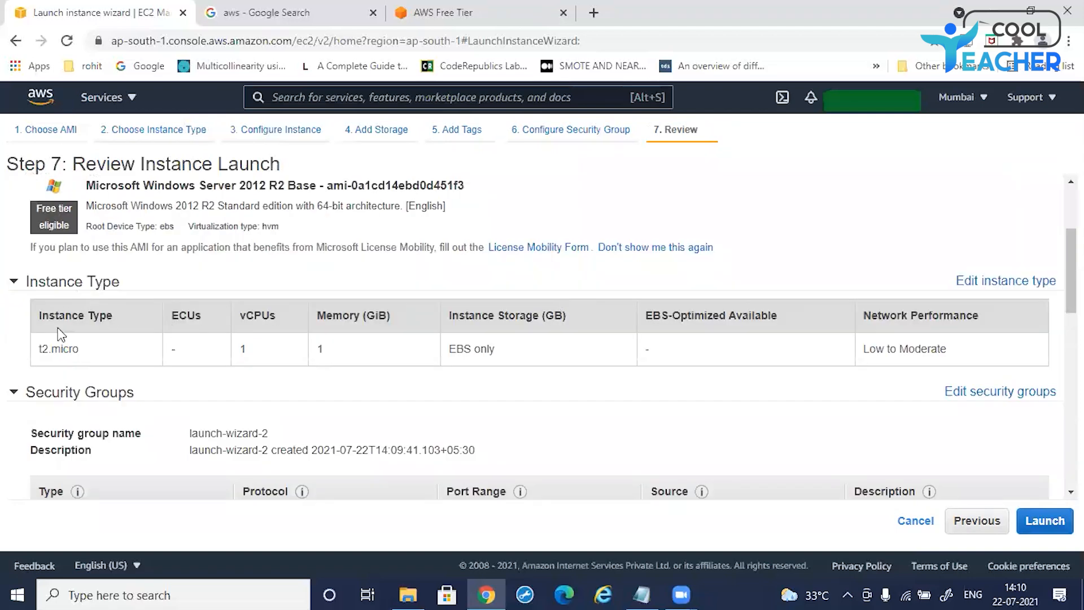
{"action": "left_click_drag", "start_coordinate": [38, 346], "coordinate": [85, 350]}
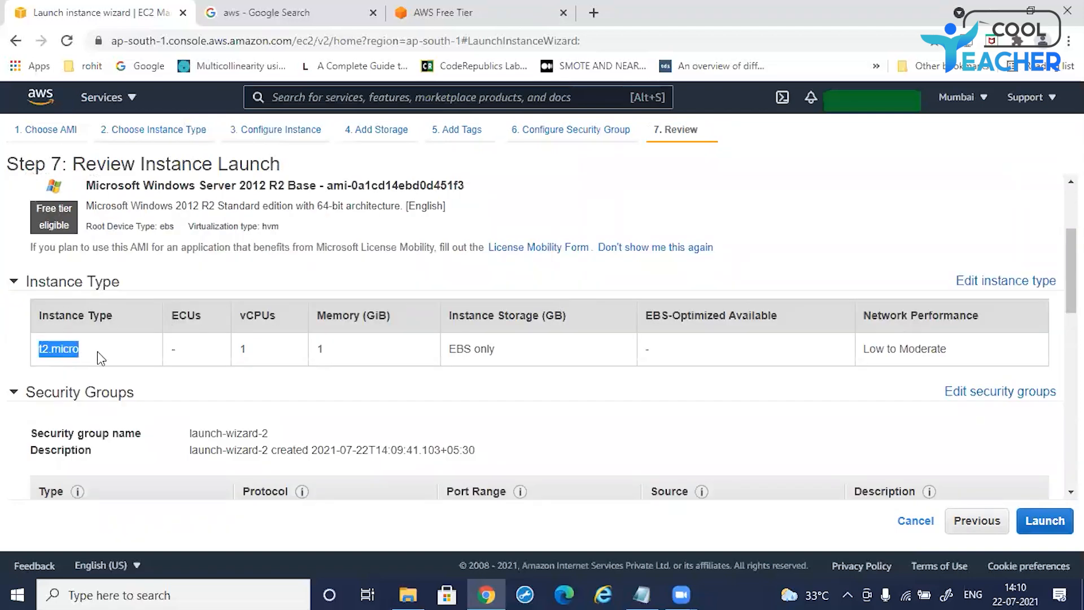
{"action": "double_click", "coordinate": [240, 350]}
{"action": "left_click", "coordinate": [353, 377]}
{"action": "scroll", "coordinate": [363, 346], "scroll_direction": "down", "scroll_amount": 3}
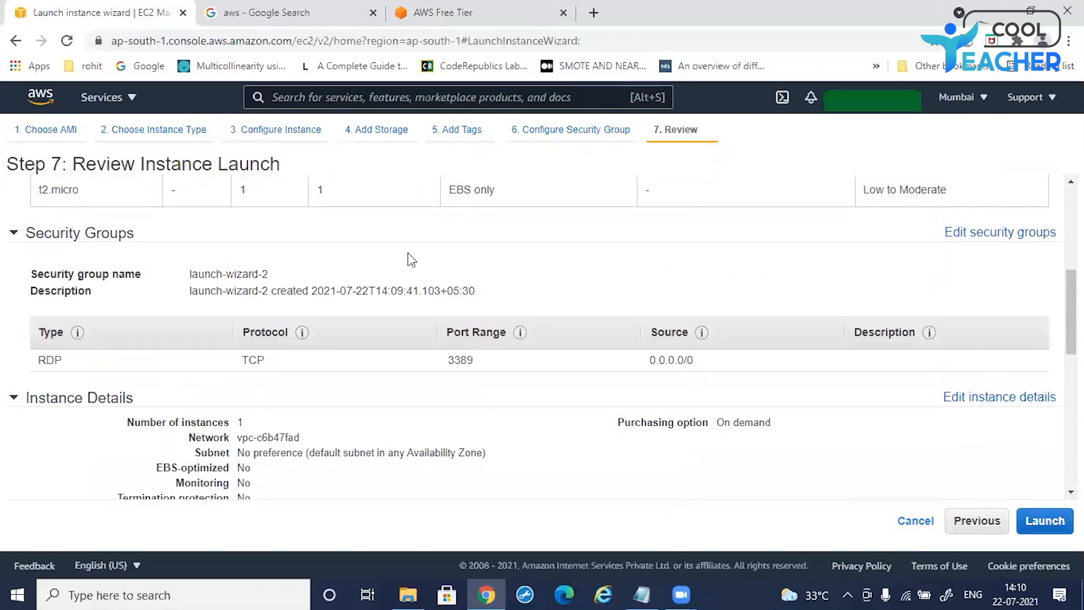
Step: Review the security group, instance details, storage and tag summaries on the review page
{"action": "left_click_drag", "start_coordinate": [39, 361], "coordinate": [72, 362]}
{"action": "scroll", "coordinate": [382, 403], "scroll_direction": "down", "scroll_amount": 3}
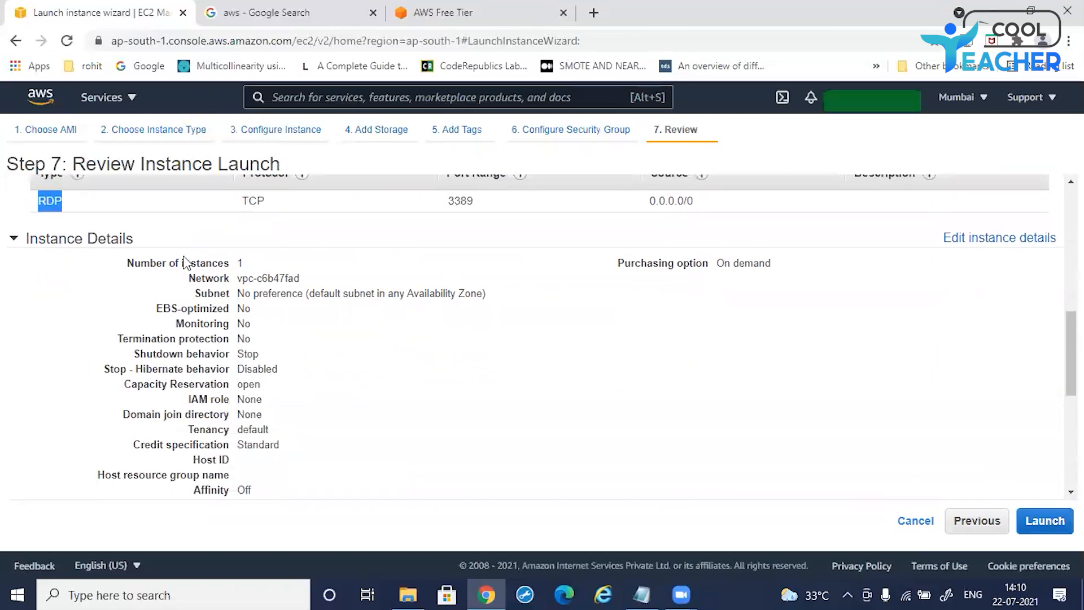
{"action": "left_click_drag", "start_coordinate": [184, 261], "coordinate": [479, 316]}
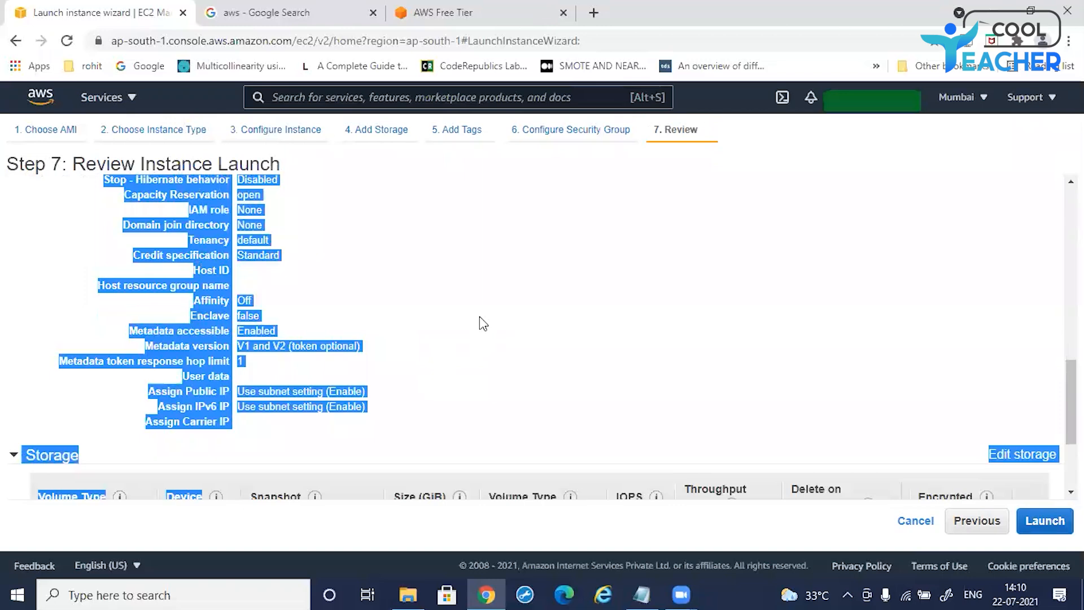
{"action": "left_click", "coordinate": [479, 316]}
{"action": "scroll", "coordinate": [472, 314], "scroll_direction": "down", "scroll_amount": 3}
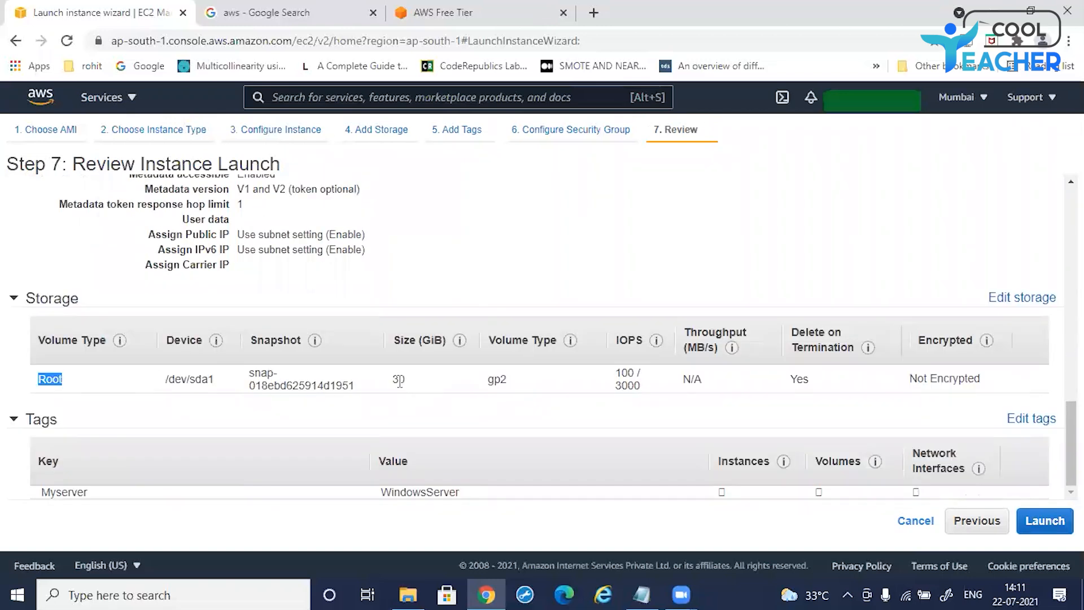
{"action": "left_click", "coordinate": [457, 276]}
{"action": "double_click", "coordinate": [43, 495]}
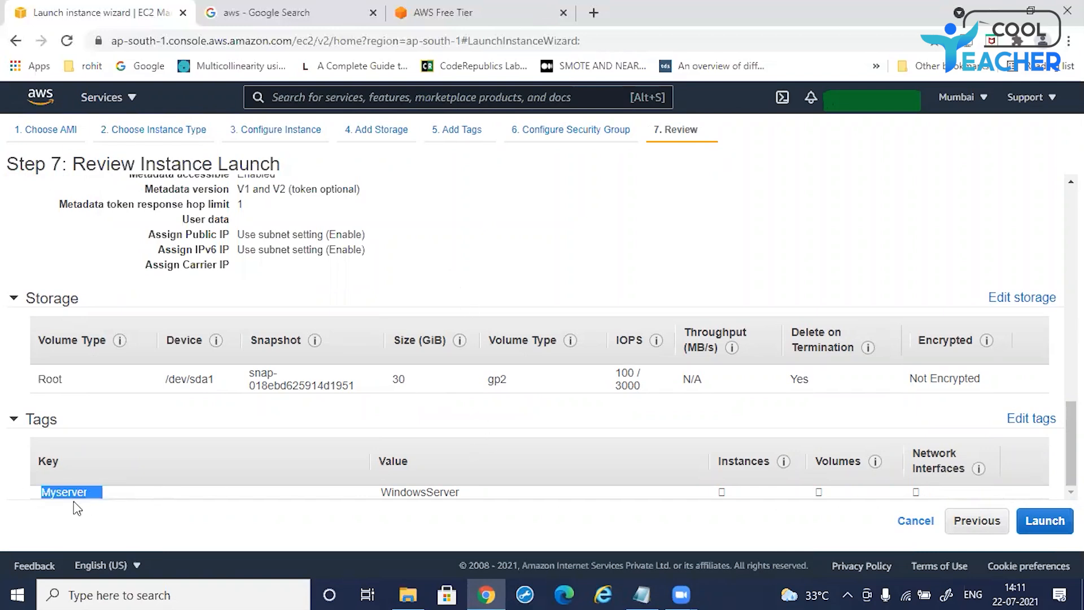
{"action": "left_click_drag", "start_coordinate": [381, 495], "coordinate": [467, 499]}
{"action": "left_click", "coordinate": [479, 517]}
Step: Launch the instance and choose to create a new key pair
{"action": "left_click", "coordinate": [1042, 523]}
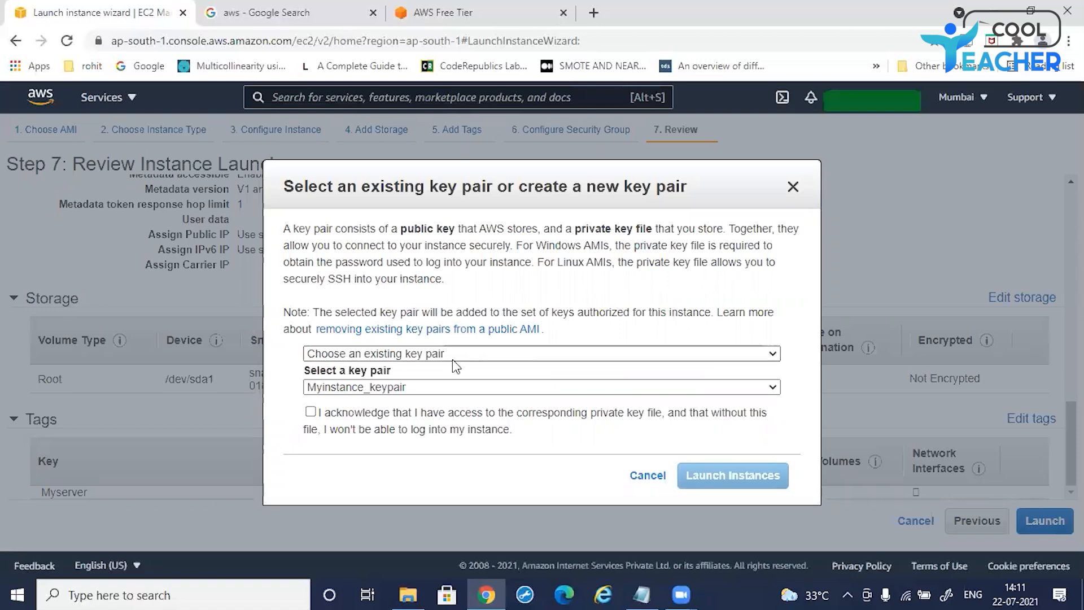
{"action": "left_click", "coordinate": [482, 354]}
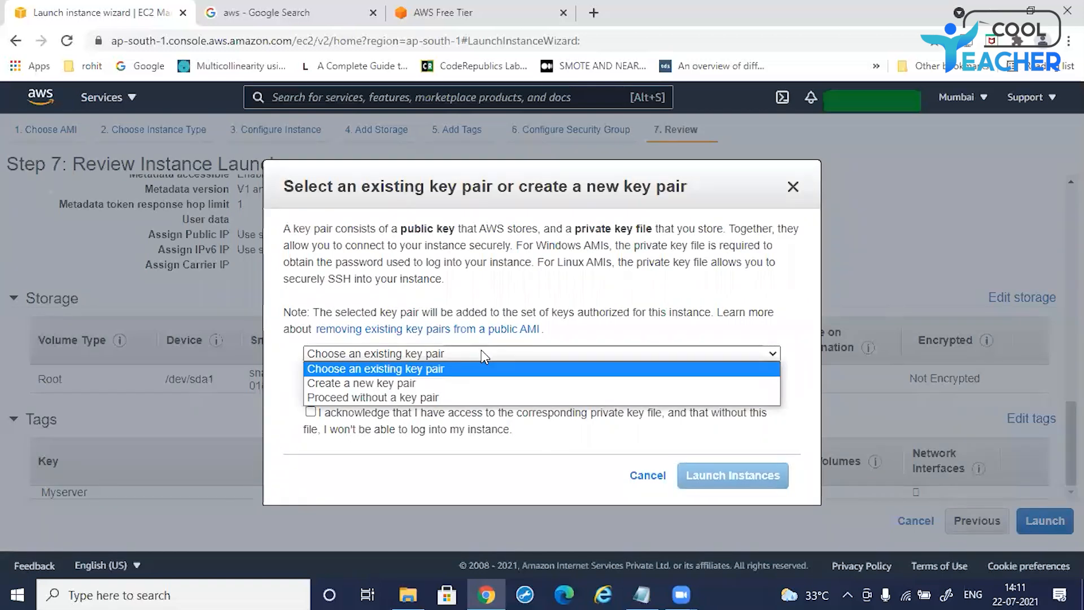
{"action": "left_click", "coordinate": [379, 383]}
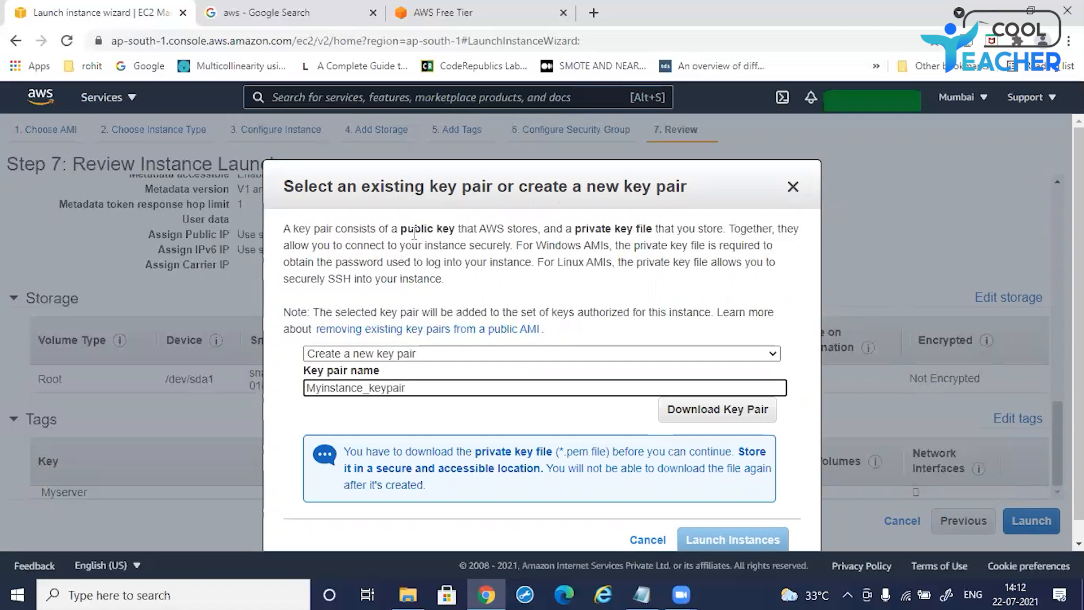
Step: Name the new key pair windowsserver2
{"action": "left_click_drag", "start_coordinate": [407, 232], "coordinate": [468, 230]}
{"action": "left_click", "coordinate": [586, 242]}
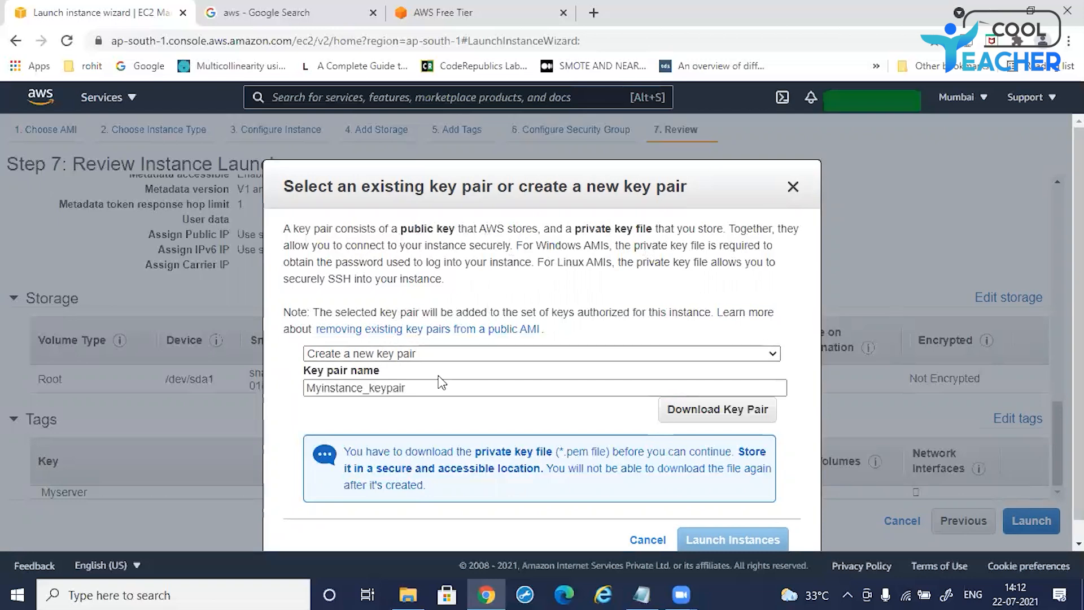
{"action": "left_click_drag", "start_coordinate": [425, 389], "coordinate": [308, 402]}
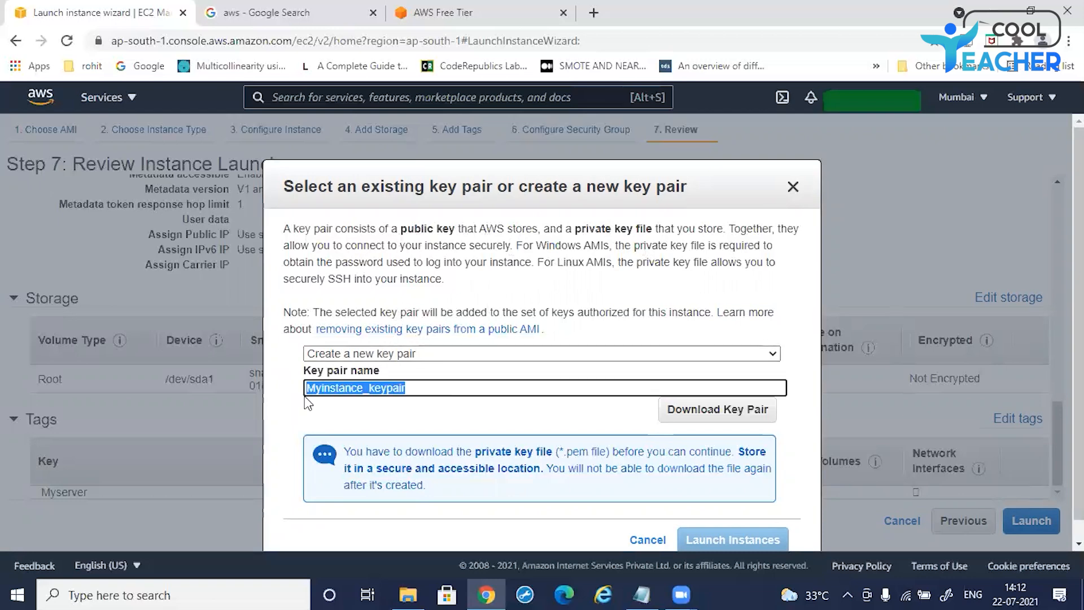
{"action": "type", "text": "window"}
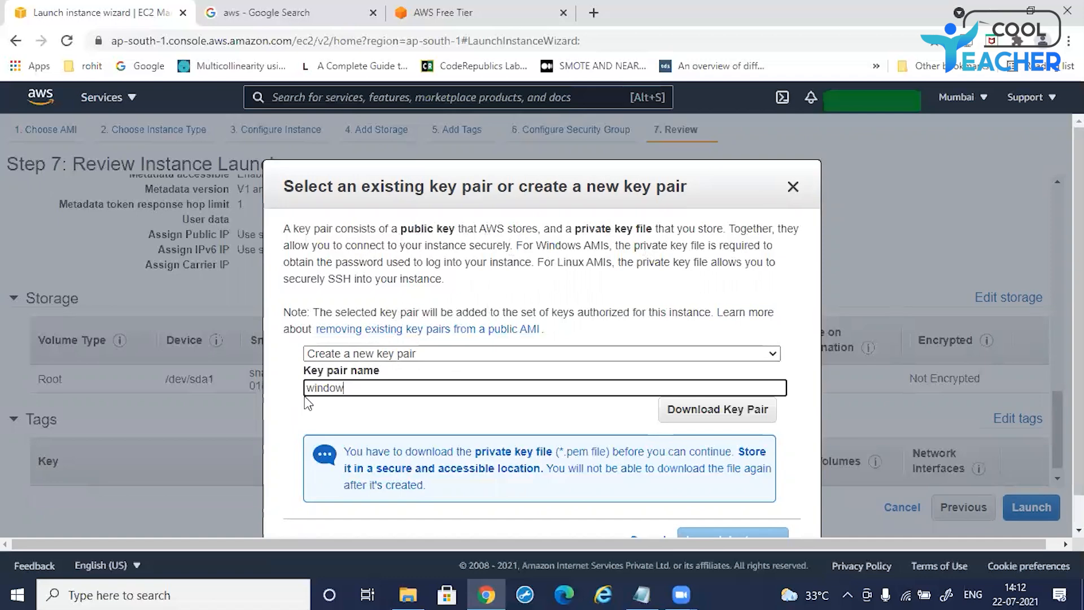
{"action": "type", "text": "sserver2"}
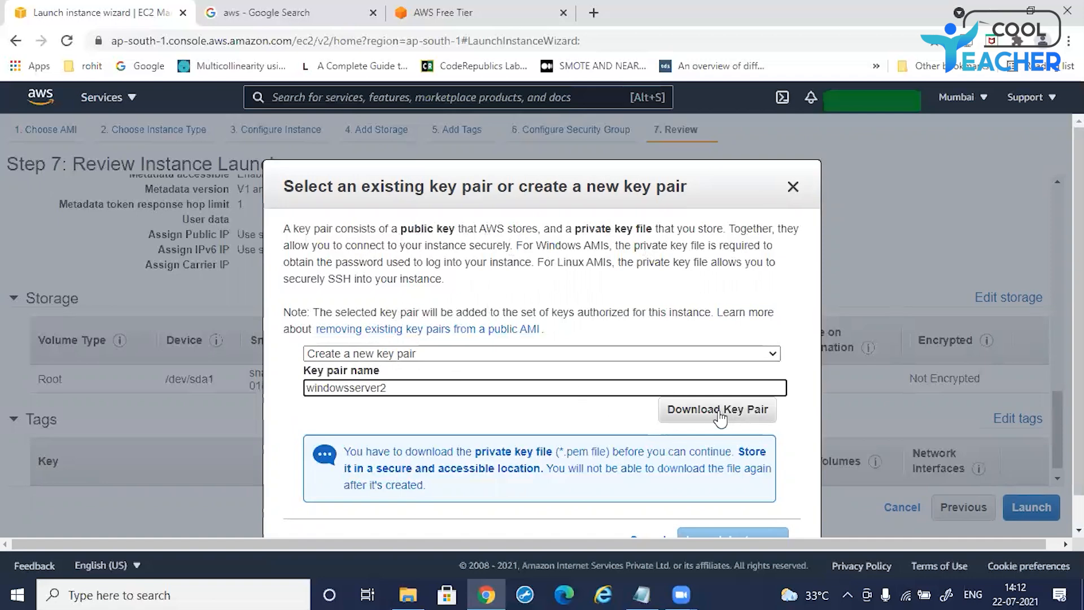
Step: Download the windowsserver2 key pair file
{"action": "scroll", "coordinate": [558, 342], "scroll_direction": "down", "scroll_amount": 1}
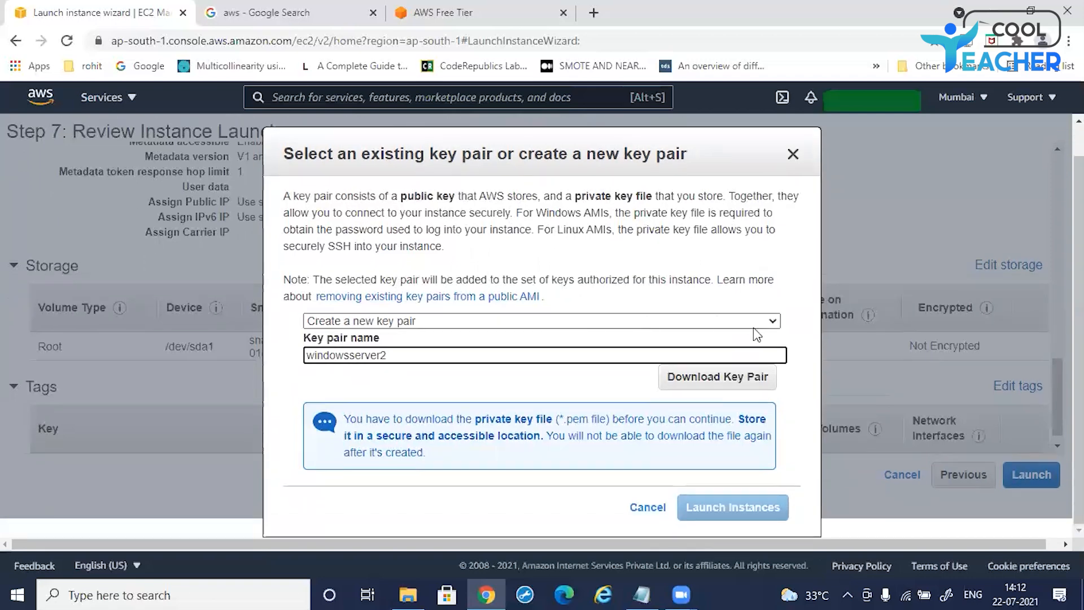
{"action": "left_click", "coordinate": [705, 387]}
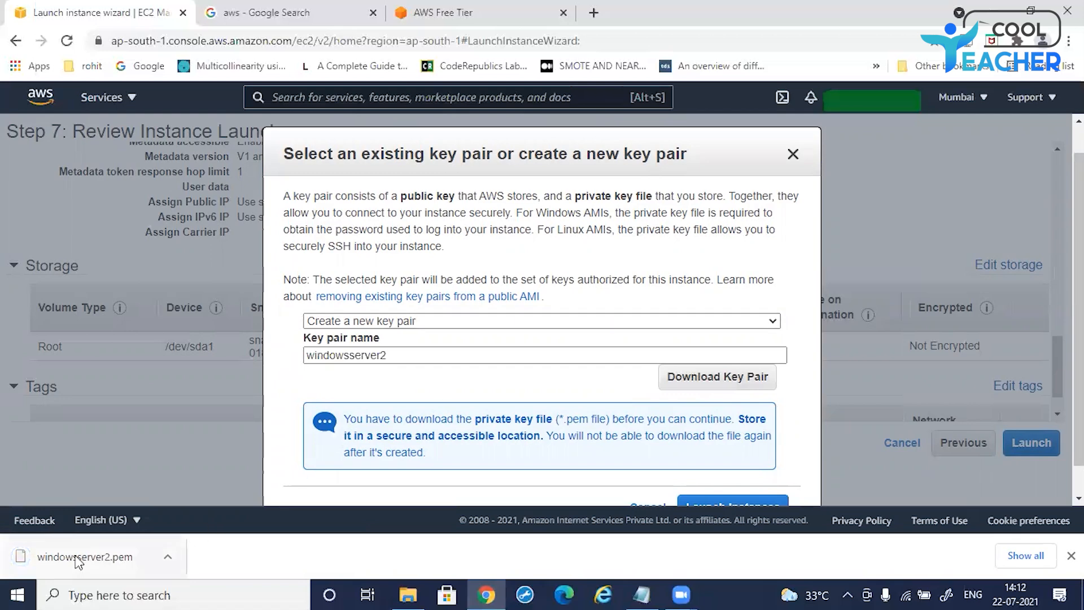
Step: Show the downloaded windowsserver2.pem file in its folder, then close the windows that open
{"action": "left_click", "coordinate": [169, 559]}
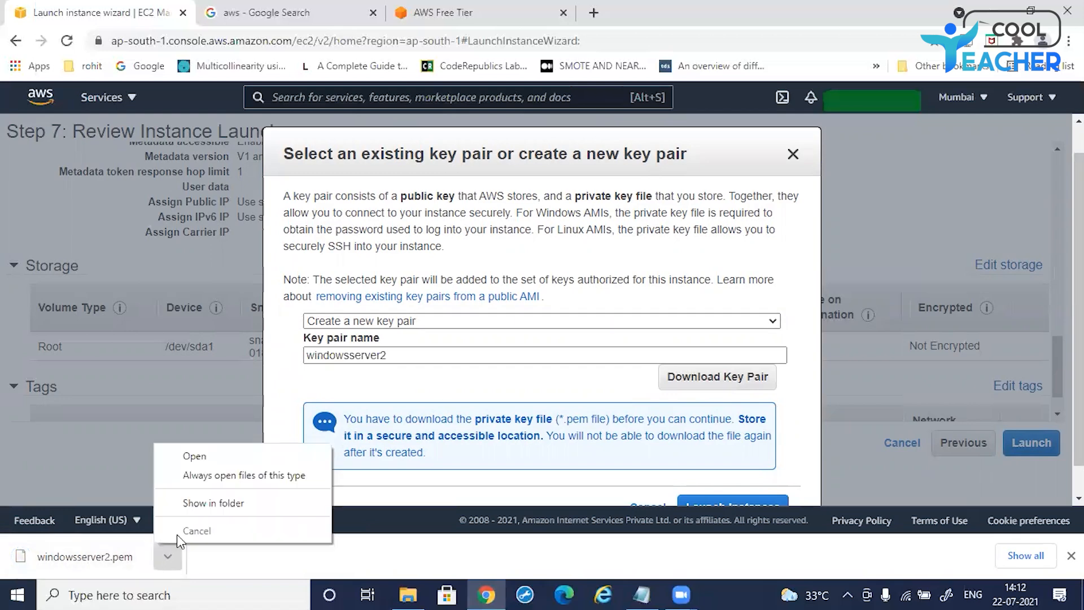
{"action": "left_click", "coordinate": [194, 505]}
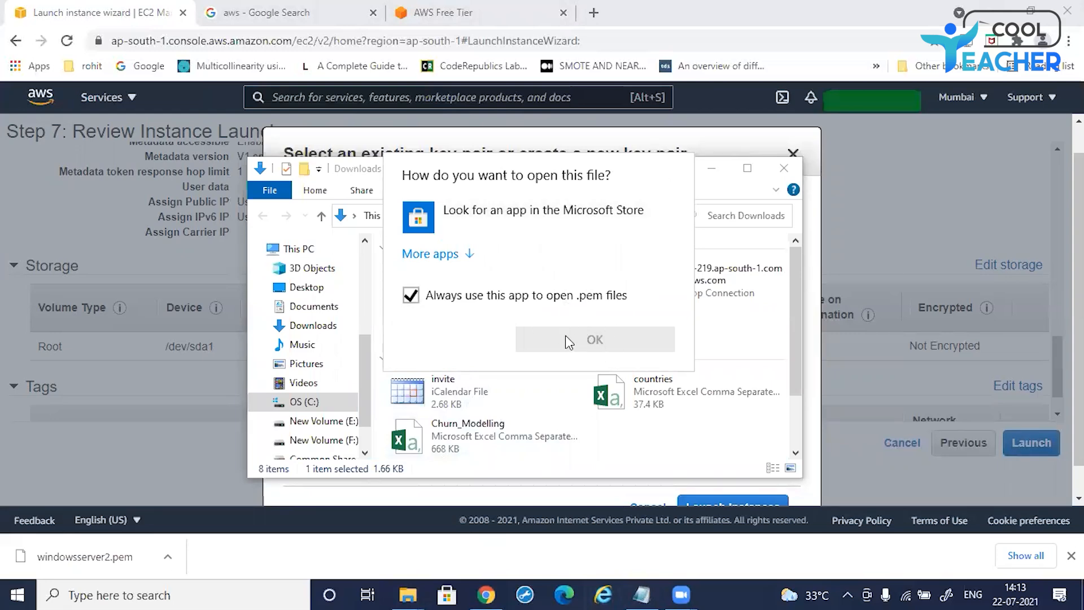
{"action": "left_click", "coordinate": [714, 180]}
{"action": "left_click", "coordinate": [712, 168]}
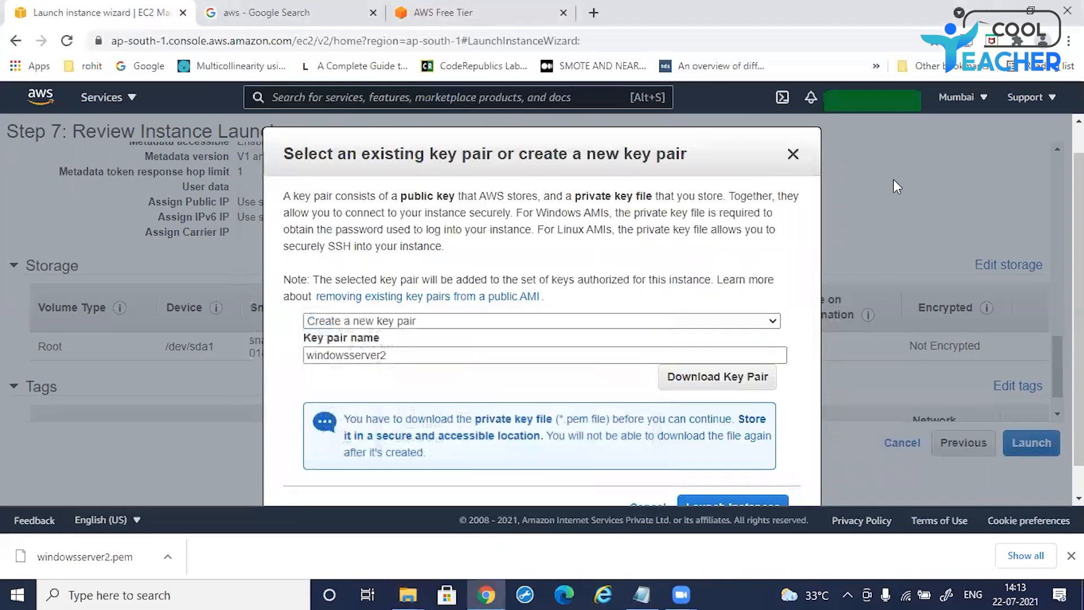
Step: Launch the instances with the new key pair and open the instances list
{"action": "scroll", "coordinate": [676, 322], "scroll_direction": "down", "scroll_amount": 1}
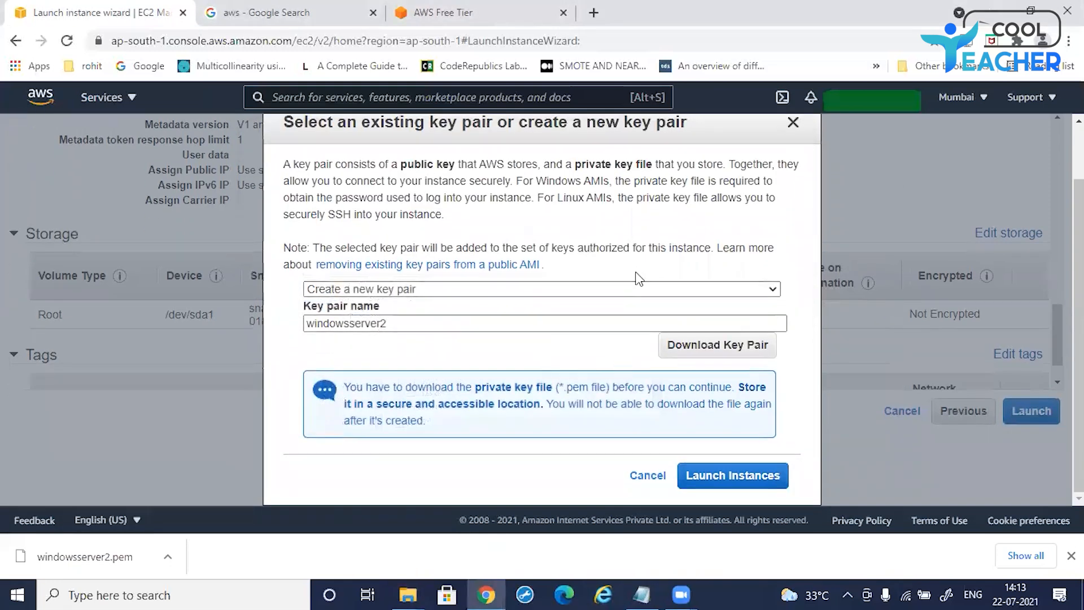
{"action": "left_click", "coordinate": [727, 478]}
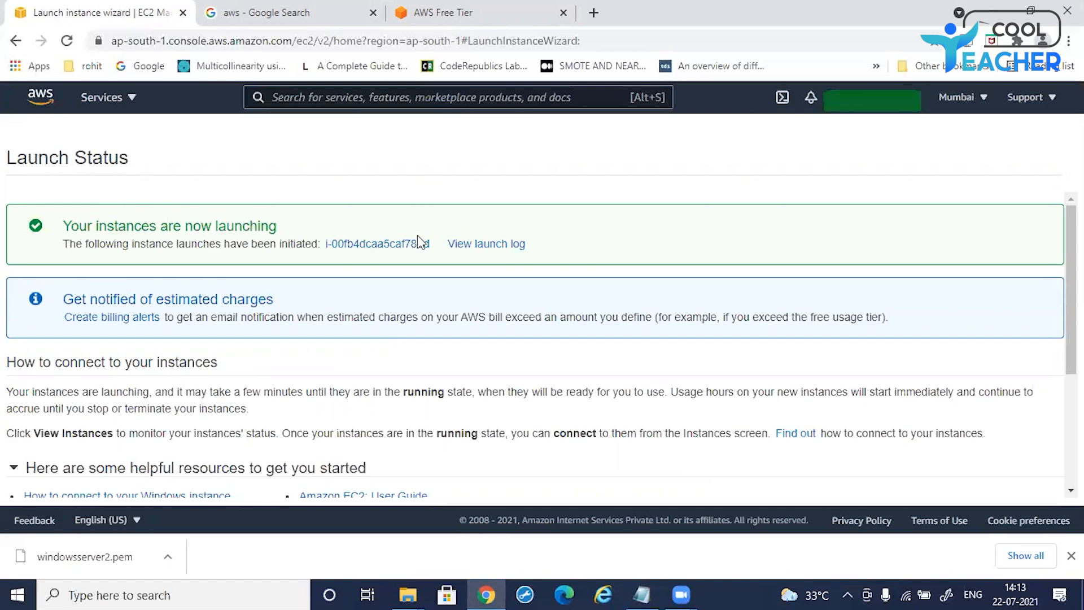
{"action": "scroll", "coordinate": [320, 385], "scroll_direction": "down", "scroll_amount": 4}
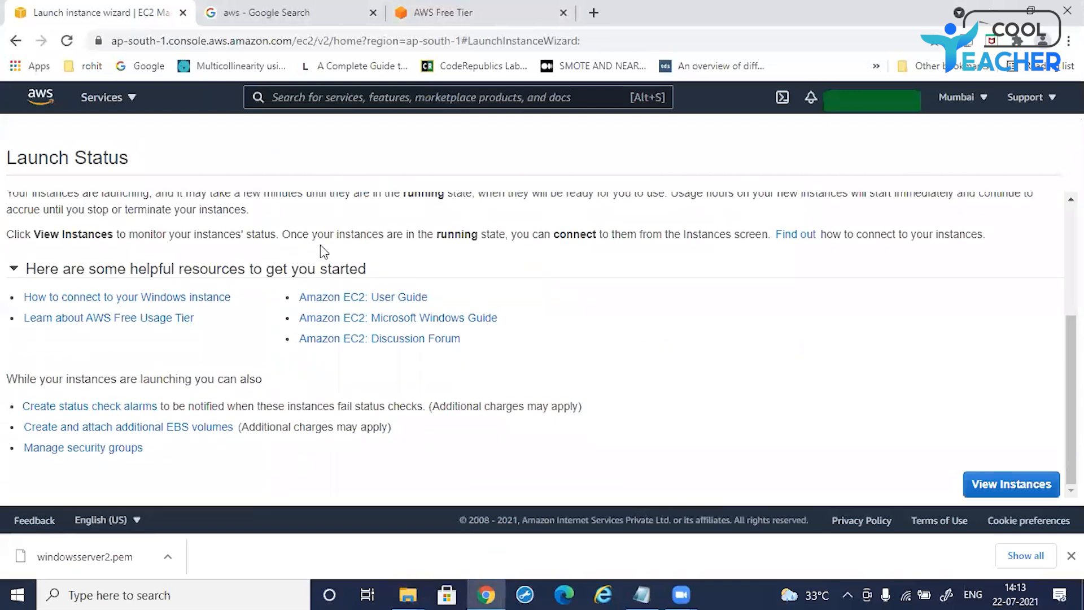
{"action": "left_click", "coordinate": [1013, 486]}
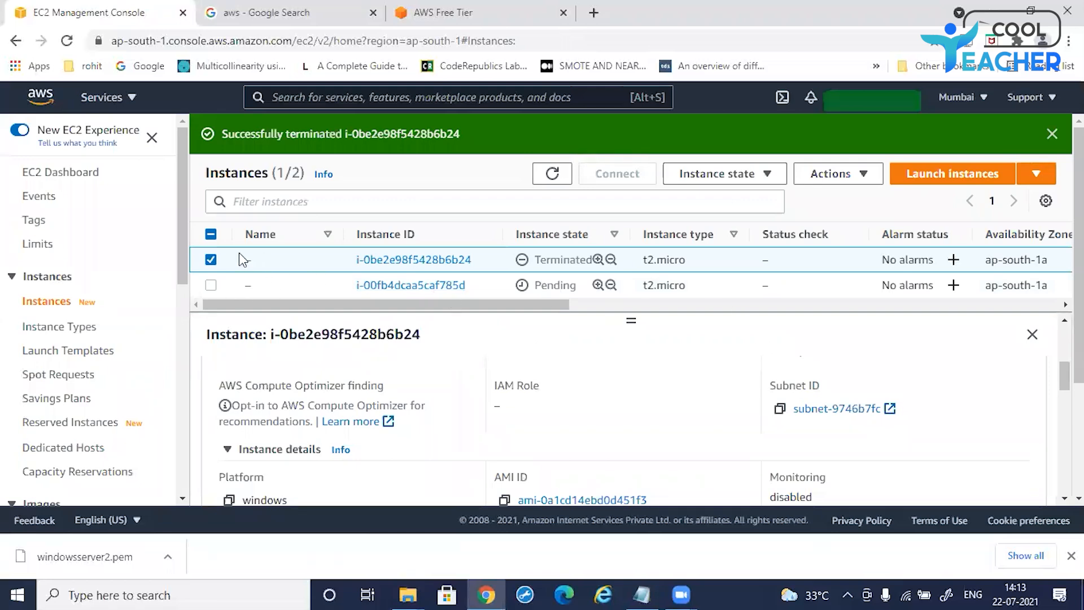
Step: Deselect the terminated instance and inspect the new instance's state, type, security group and key name columns
{"action": "left_click", "coordinate": [212, 283]}
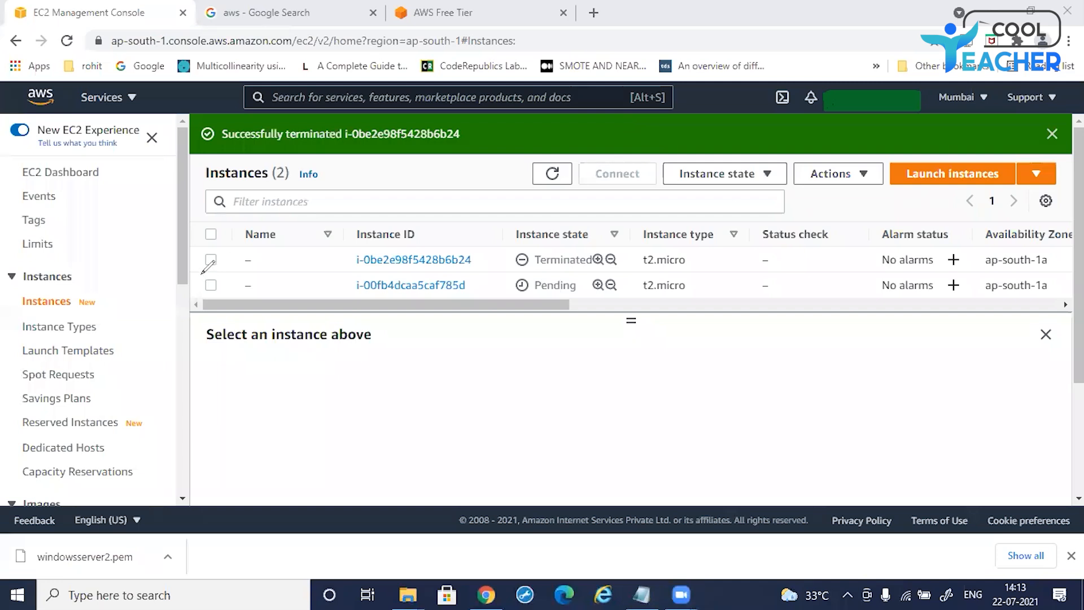
{"action": "mouse_move", "coordinate": [209, 264]}
{"action": "left_mouse_down"}
{"action": "mouse_move", "coordinate": [202, 302]}
{"action": "mouse_move", "coordinate": [305, 277]}
{"action": "mouse_move", "coordinate": [915, 274]}
{"action": "mouse_move", "coordinate": [1009, 292]}
{"action": "mouse_move", "coordinate": [568, 303]}
{"action": "mouse_move", "coordinate": [204, 293]}
{"action": "left_mouse_up"}
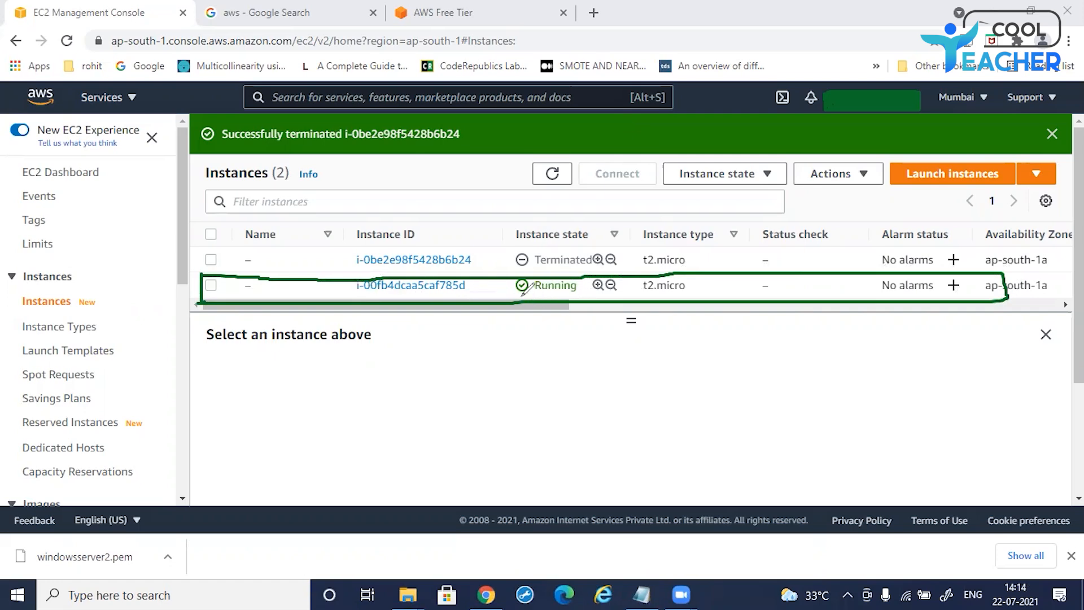
{"action": "mouse_move", "coordinate": [517, 293]}
{"action": "left_mouse_down"}
{"action": "mouse_move", "coordinate": [591, 296]}
{"action": "mouse_move", "coordinate": [592, 276]}
{"action": "mouse_move", "coordinate": [526, 269]}
{"action": "mouse_move", "coordinate": [505, 297]}
{"action": "mouse_move", "coordinate": [585, 297]}
{"action": "mouse_move", "coordinate": [571, 297]}
{"action": "left_mouse_up"}
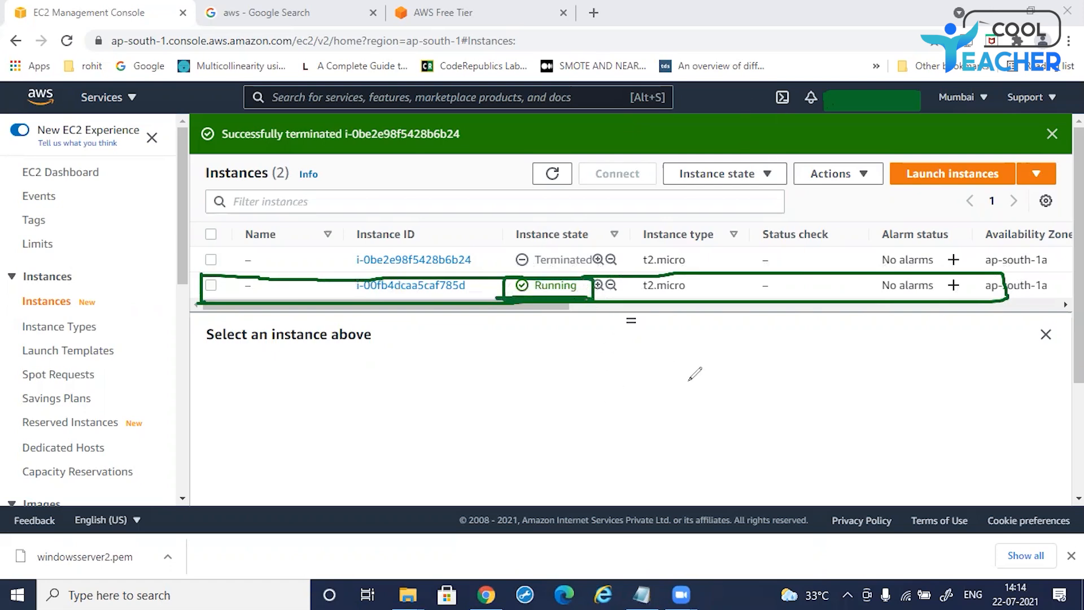
{"action": "mouse_move", "coordinate": [656, 303]}
{"action": "left_mouse_down"}
{"action": "mouse_move", "coordinate": [681, 326]}
{"action": "mouse_move", "coordinate": [741, 293]}
{"action": "left_mouse_up"}
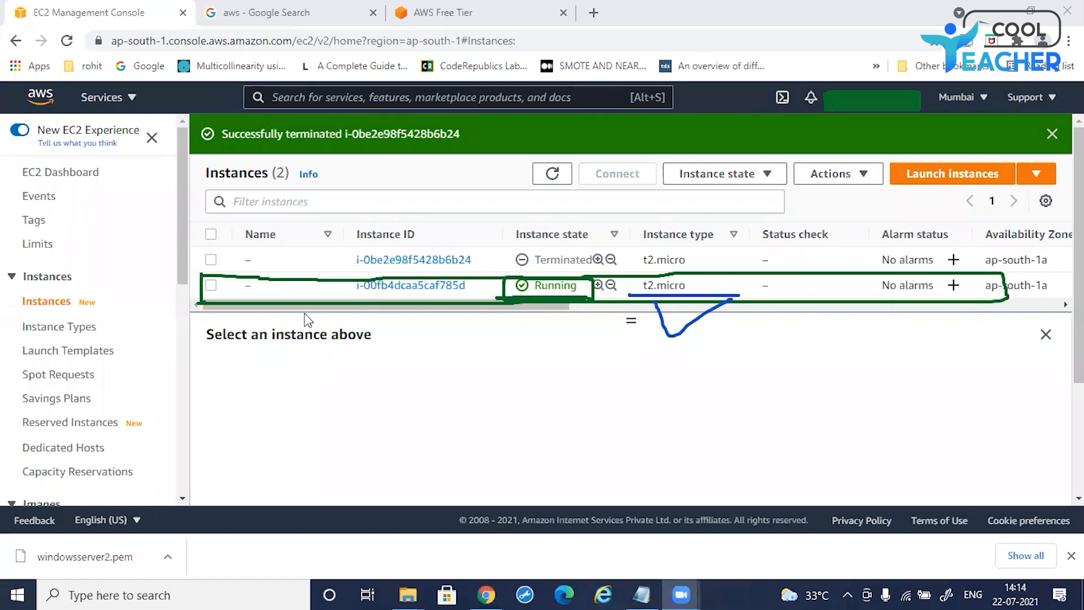
{"action": "left_click_drag", "start_coordinate": [316, 307], "coordinate": [441, 333]}
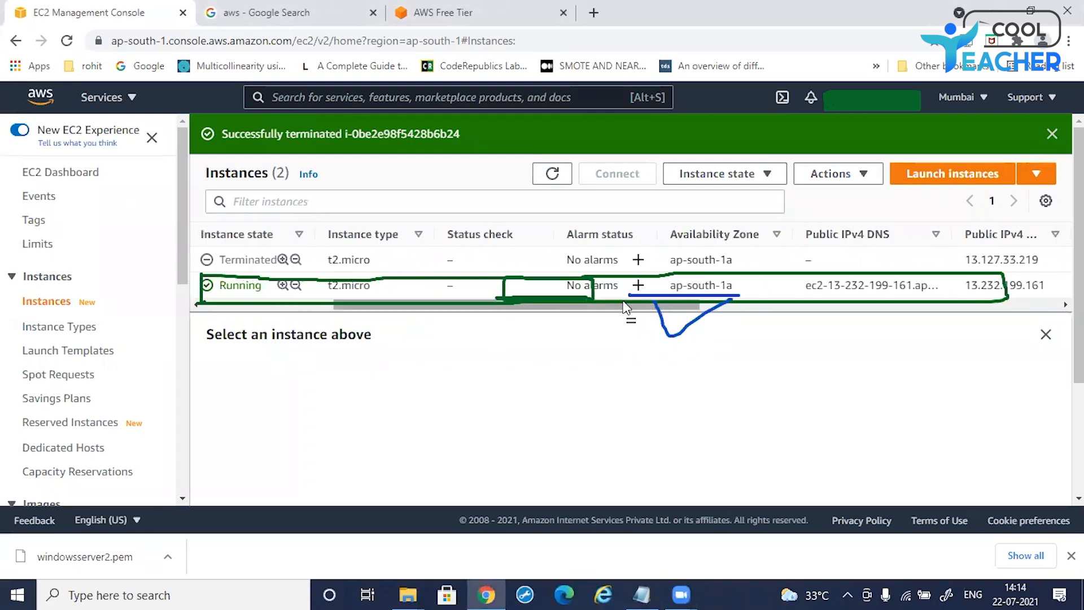
{"action": "left_click_drag", "start_coordinate": [554, 309], "coordinate": [878, 310]}
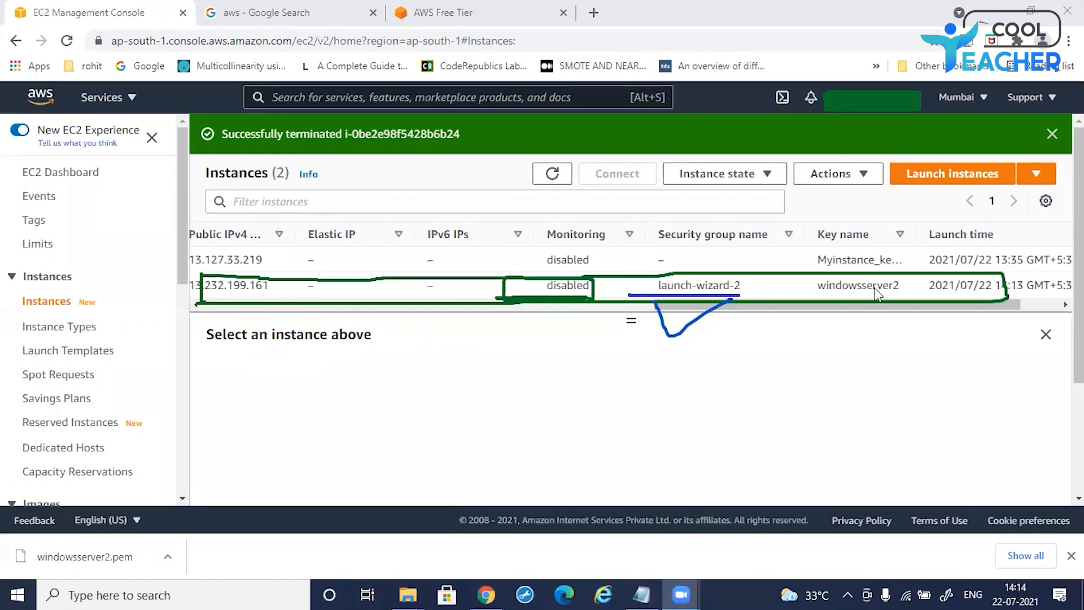
{"action": "mouse_move", "coordinate": [842, 270]}
{"action": "left_mouse_down"}
{"action": "mouse_move", "coordinate": [898, 306]}
{"action": "mouse_move", "coordinate": [802, 278]}
{"action": "mouse_move", "coordinate": [862, 257]}
{"action": "mouse_move", "coordinate": [847, 314]}
{"action": "left_mouse_up"}
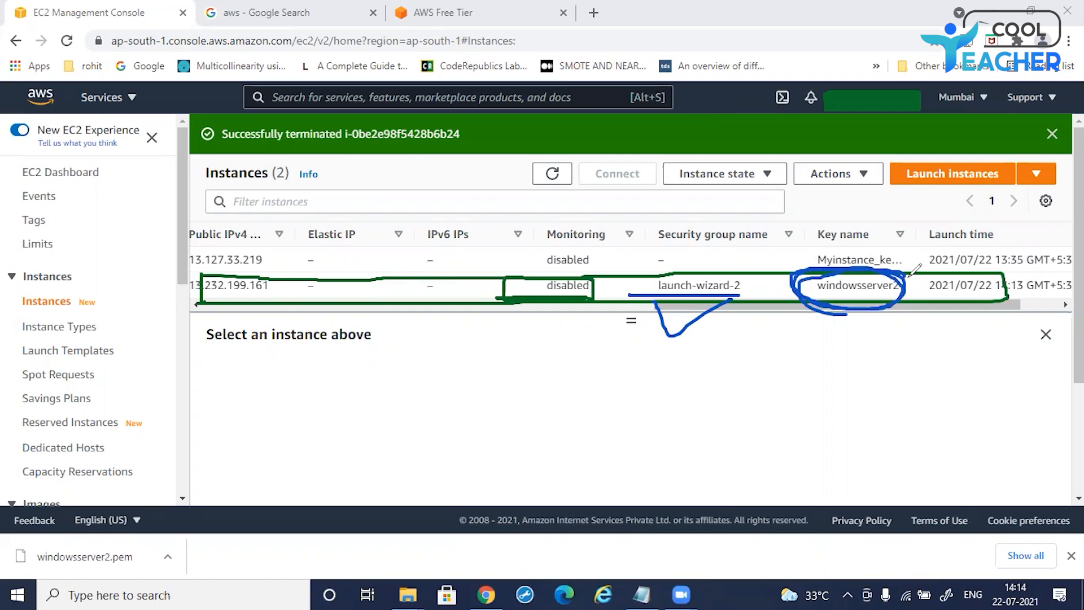
{"action": "left_click", "coordinate": [294, 108]}
{"action": "left_click_drag", "start_coordinate": [700, 314], "coordinate": [243, 315]}
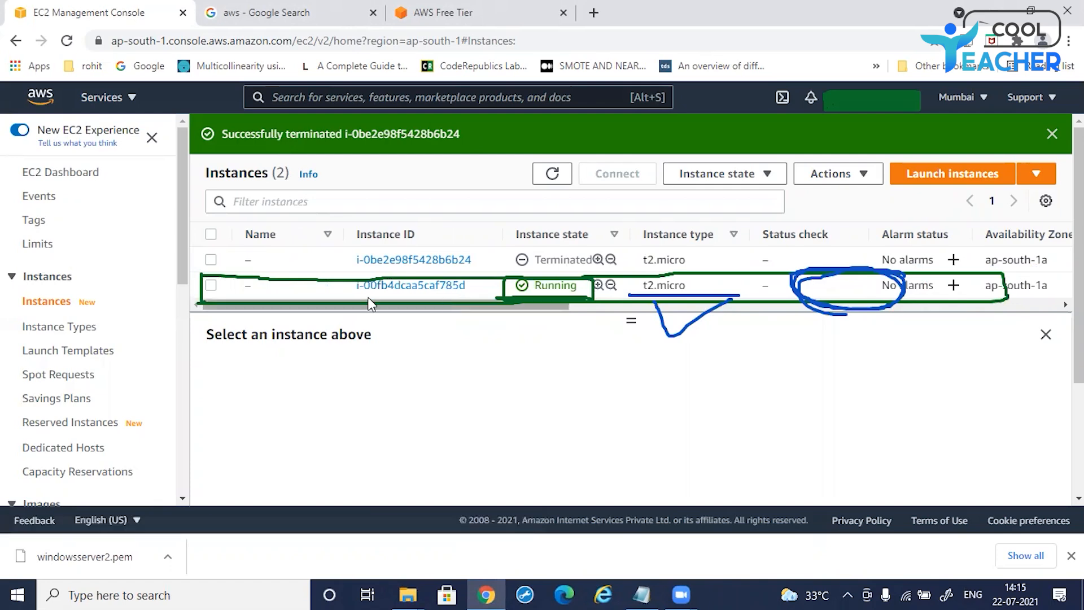
Step: Select the new running instance to open its details
{"action": "left_click", "coordinate": [210, 286]}
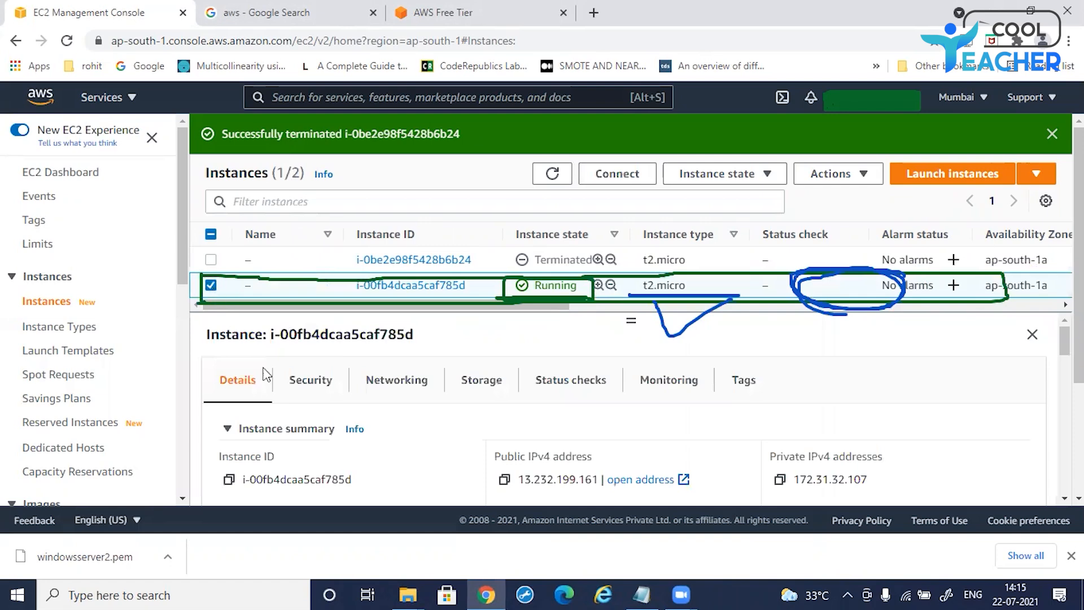
{"action": "left_click_drag", "start_coordinate": [209, 337], "coordinate": [492, 341]}
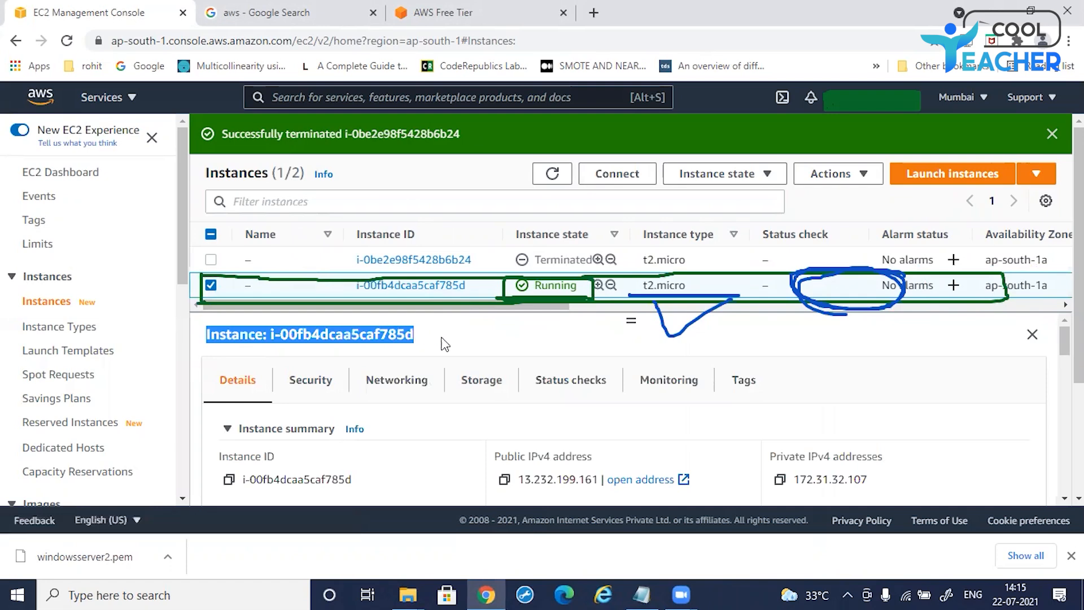
Step: Review the new instance's details pane, scrolling through its summary, instance state, platform and AMI information
{"action": "left_click", "coordinate": [480, 339]}
{"action": "scroll", "coordinate": [520, 351], "scroll_direction": "down", "scroll_amount": 3}
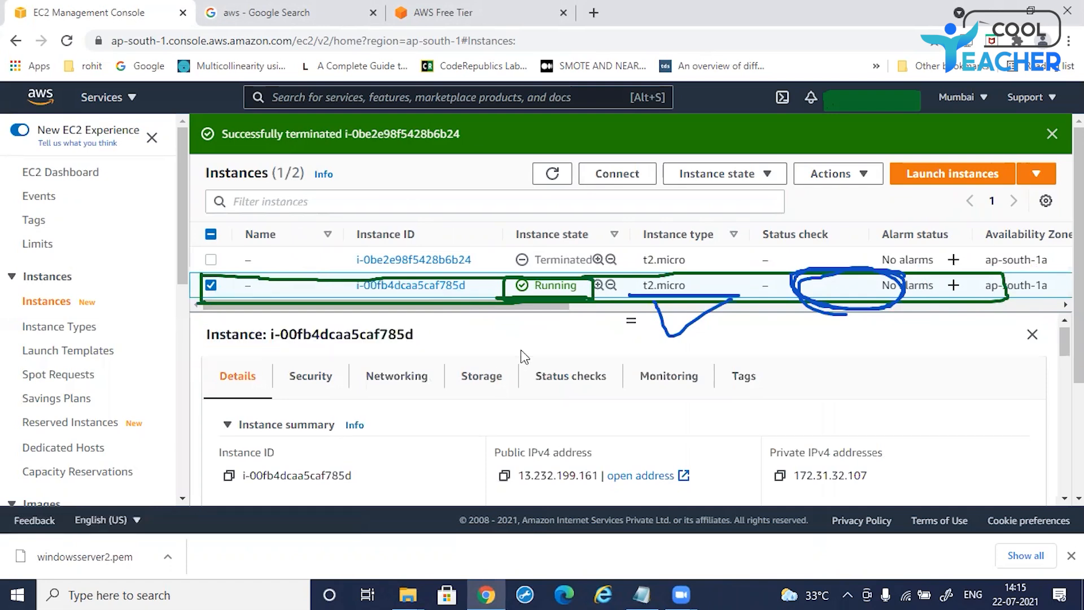
{"action": "scroll", "coordinate": [492, 404], "scroll_direction": "up", "scroll_amount": 3}
{"action": "scroll", "coordinate": [293, 435], "scroll_direction": "down", "scroll_amount": 2}
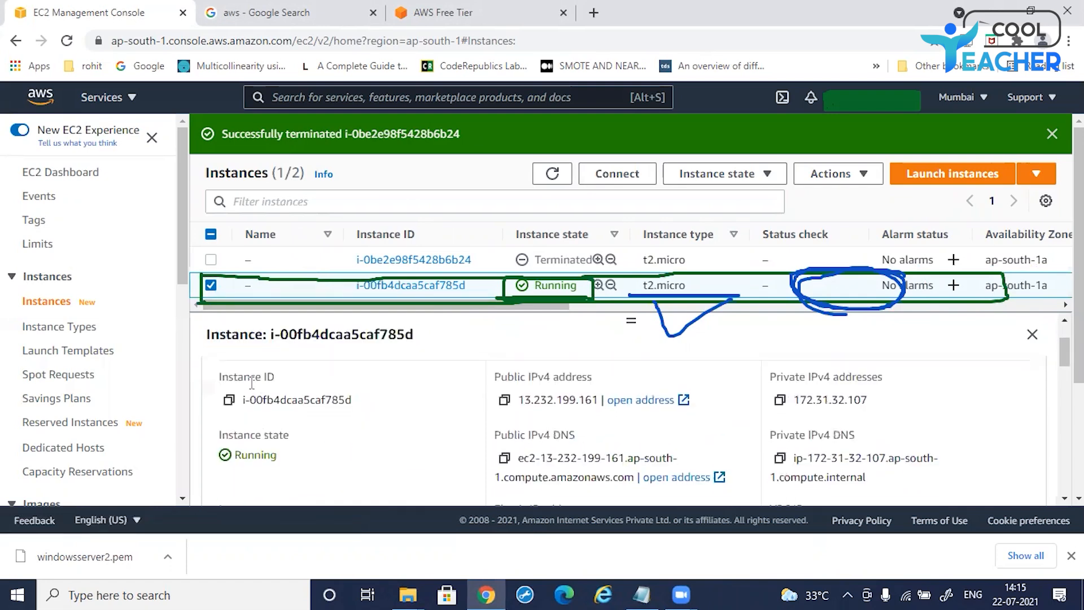
{"action": "left_click_drag", "start_coordinate": [218, 433], "coordinate": [314, 483]}
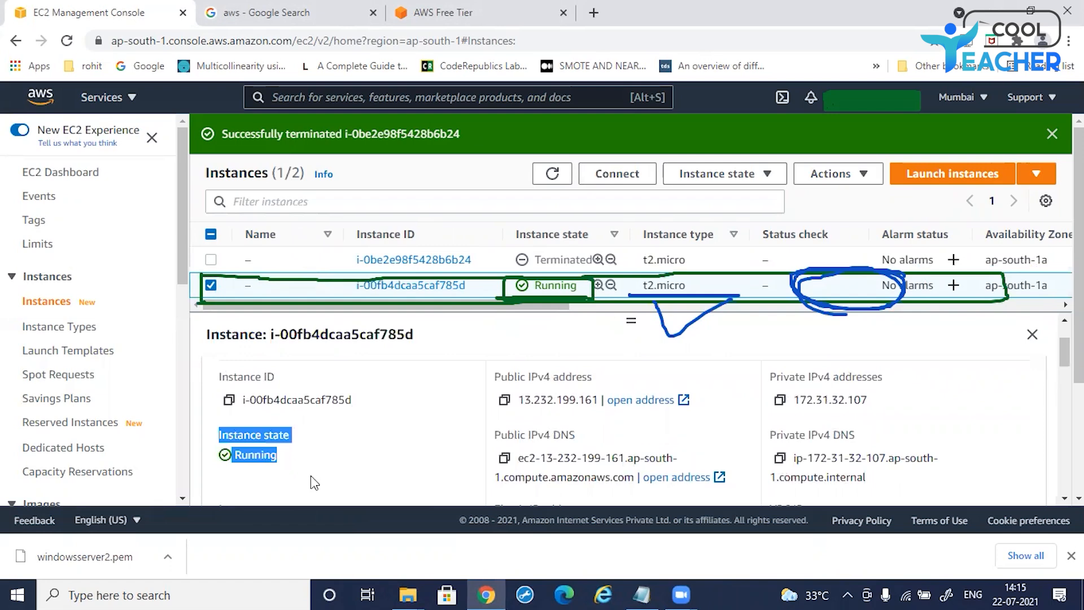
{"action": "left_click", "coordinate": [364, 445]}
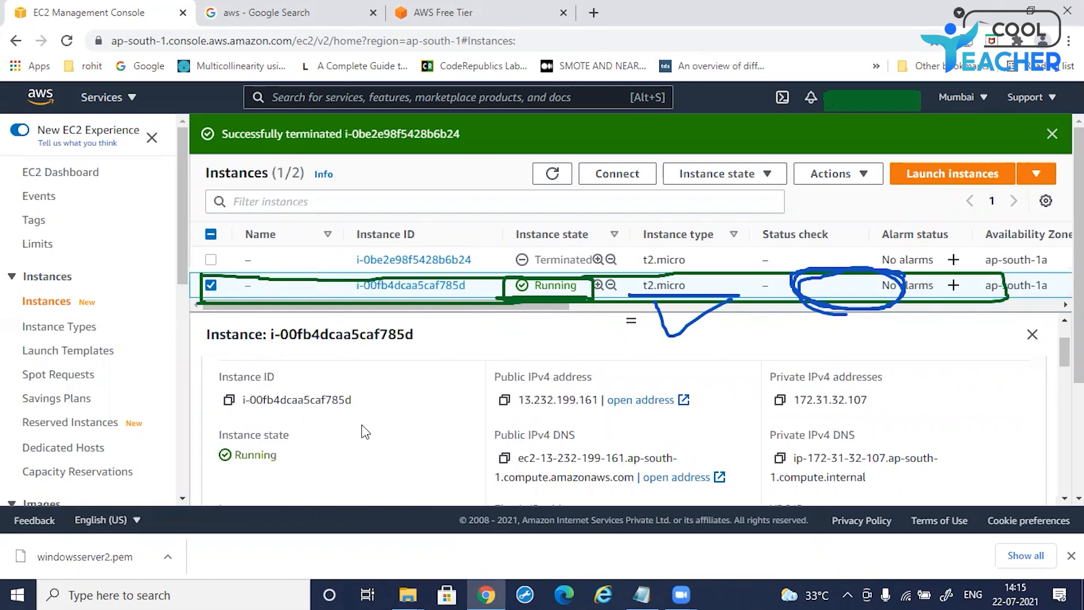
{"action": "scroll", "coordinate": [359, 413], "scroll_direction": "down", "scroll_amount": 3}
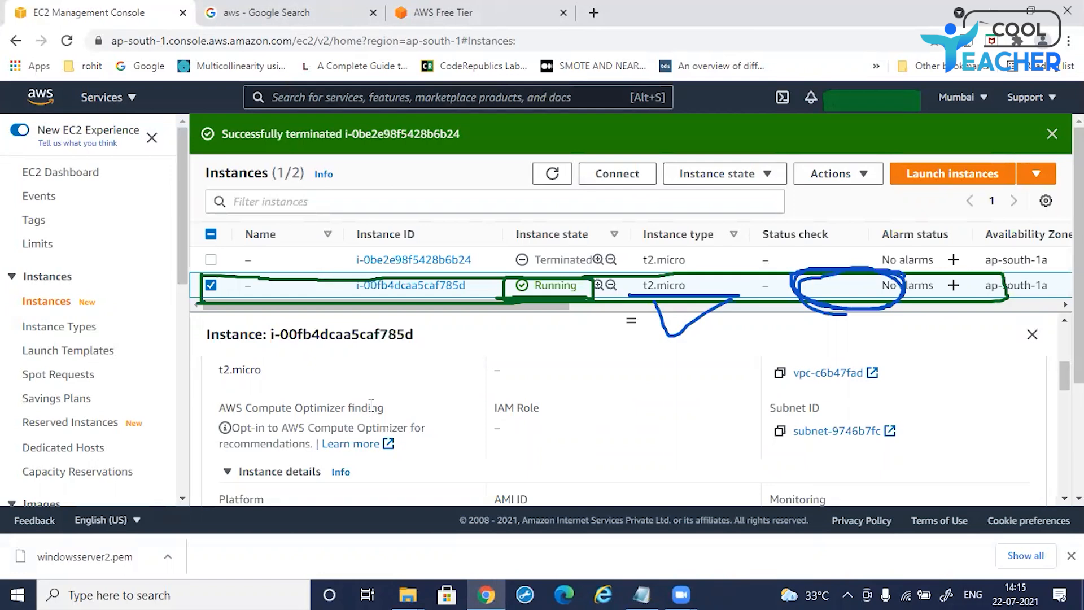
{"action": "scroll", "coordinate": [371, 405], "scroll_direction": "down", "scroll_amount": 1}
{"action": "scroll", "coordinate": [373, 399], "scroll_direction": "down", "scroll_amount": 1}
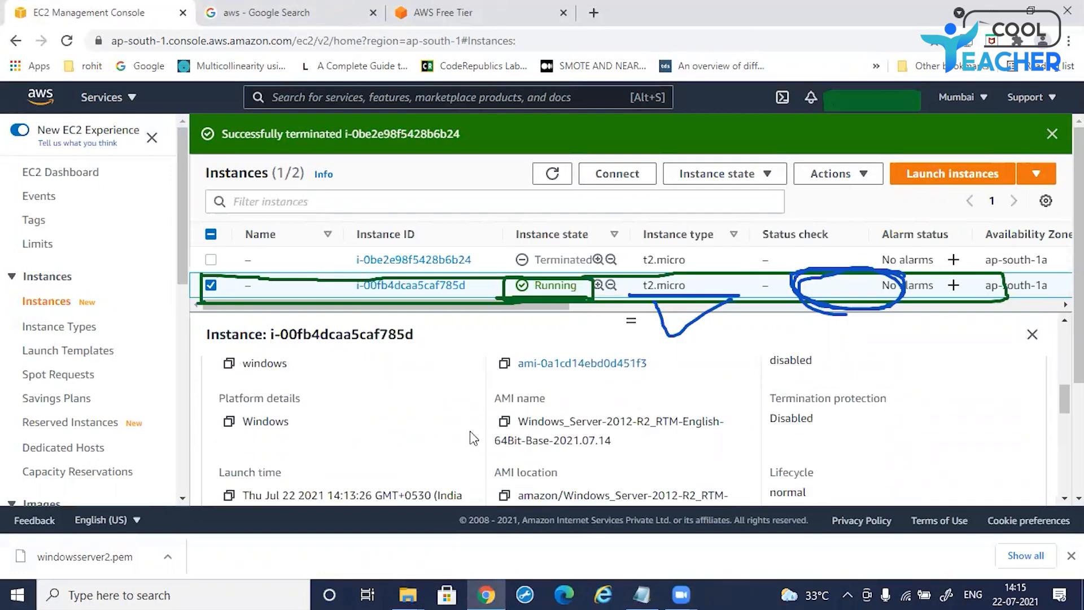
{"action": "scroll", "coordinate": [435, 418], "scroll_direction": "down", "scroll_amount": 3}
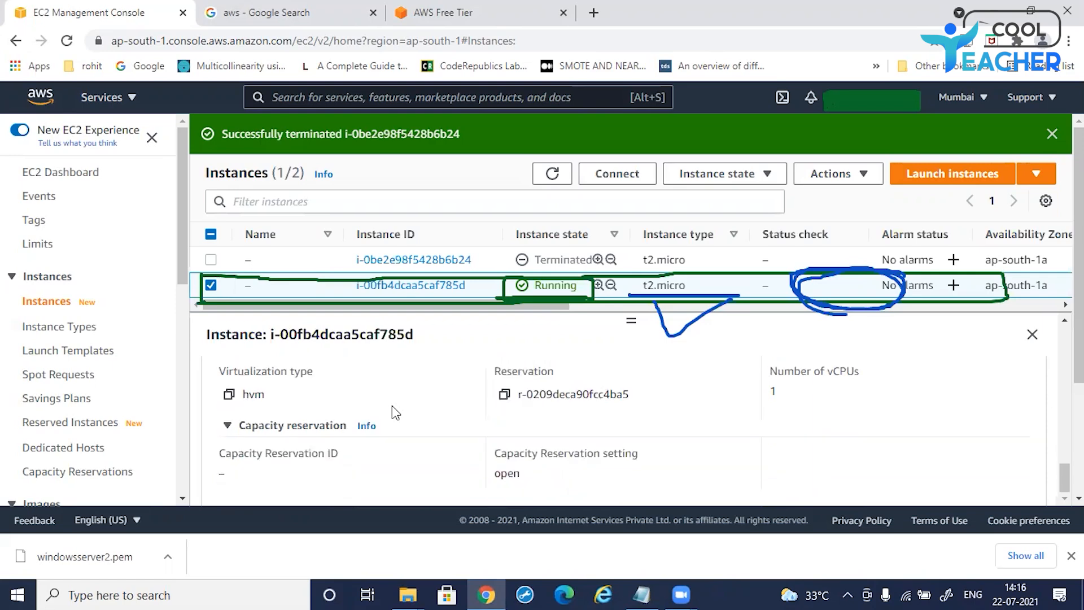
{"action": "scroll", "coordinate": [392, 406], "scroll_direction": "up", "scroll_amount": 2}
{"action": "scroll", "coordinate": [391, 404], "scroll_direction": "up", "scroll_amount": 5}
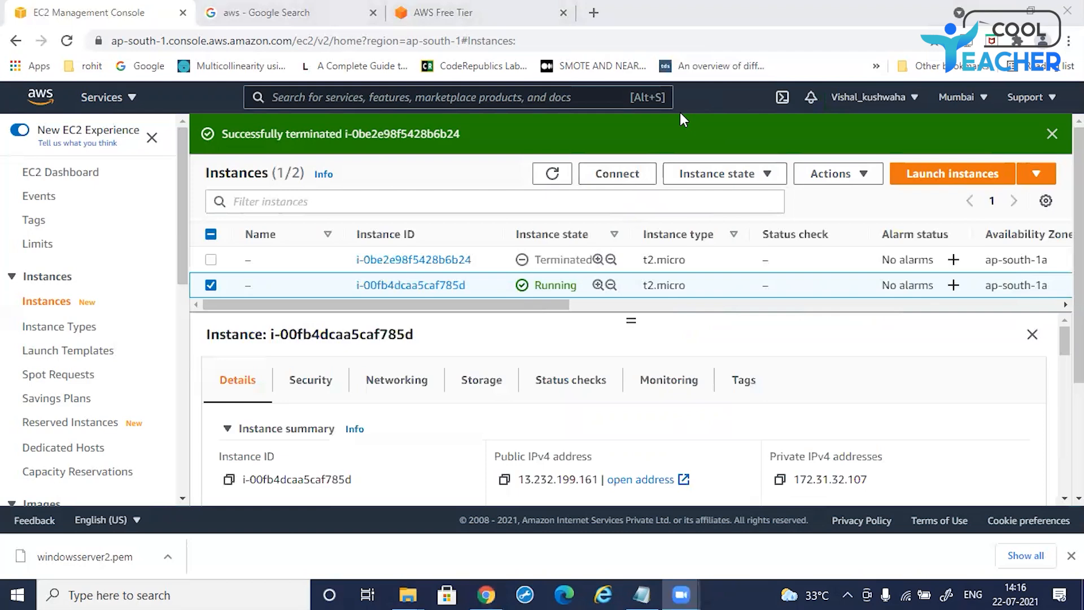
Step: Open the Connect to instance page for the running instance and switch to the RDP client option
{"action": "mouse_move", "coordinate": [650, 168]}
{"action": "left_mouse_down"}
{"action": "mouse_move", "coordinate": [590, 164]}
{"action": "mouse_move", "coordinate": [618, 198]}
{"action": "mouse_move", "coordinate": [647, 155]}
{"action": "mouse_move", "coordinate": [597, 188]}
{"action": "mouse_move", "coordinate": [649, 195]}
{"action": "mouse_move", "coordinate": [658, 163]}
{"action": "mouse_move", "coordinate": [660, 203]}
{"action": "left_mouse_up"}
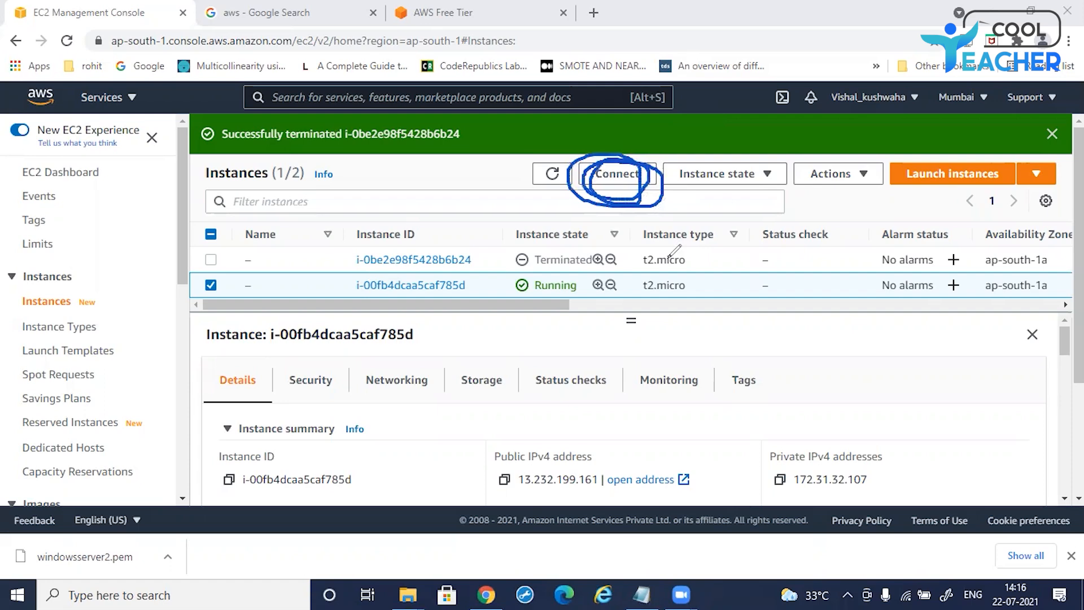
{"action": "left_click", "coordinate": [318, 150]}
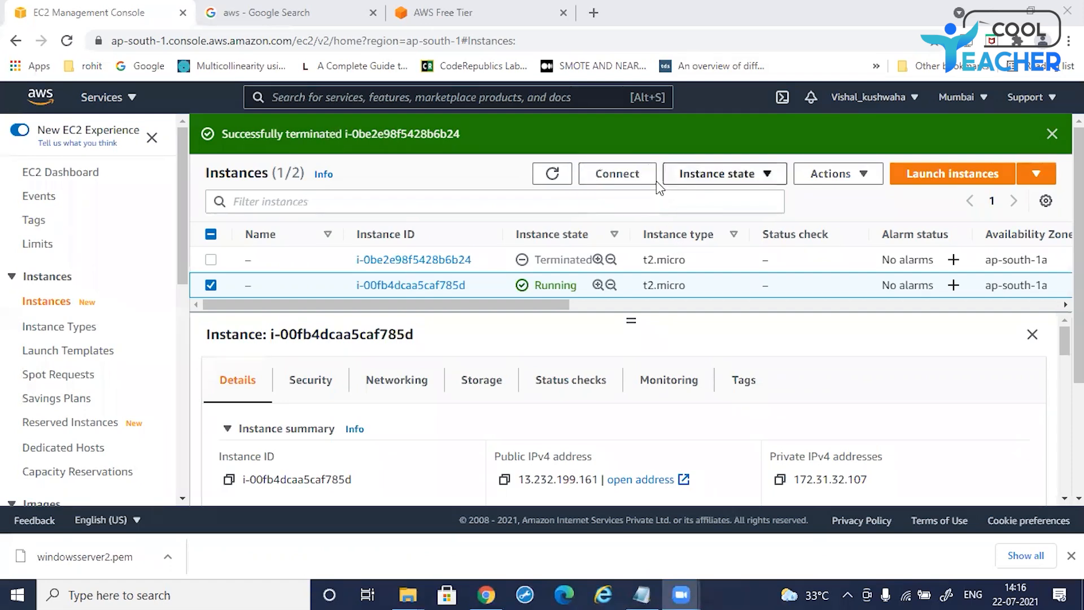
{"action": "left_click", "coordinate": [610, 175]}
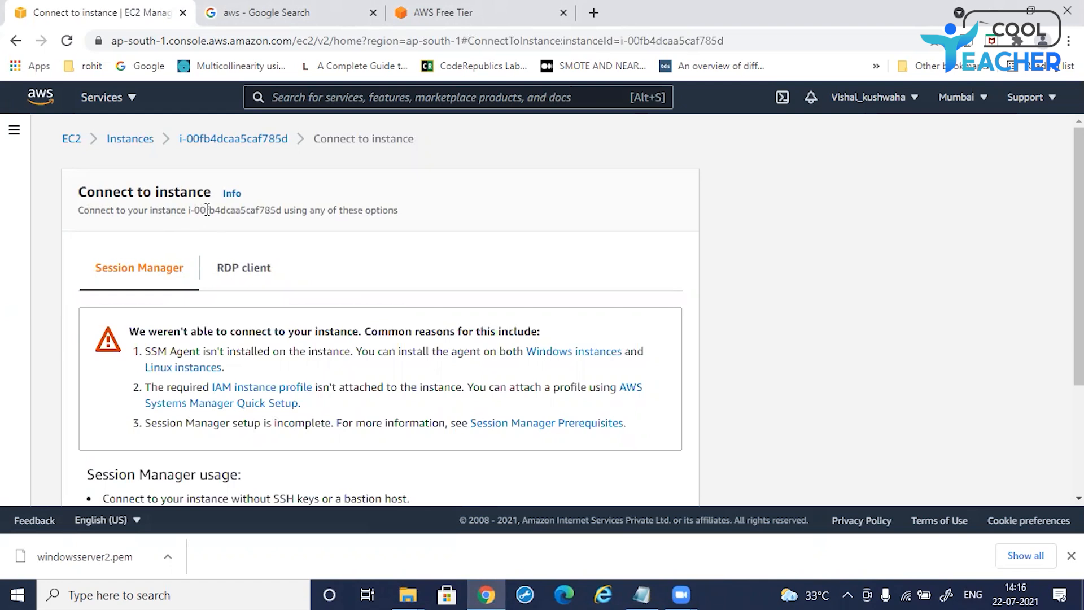
{"action": "left_click_drag", "start_coordinate": [282, 211], "coordinate": [177, 210]}
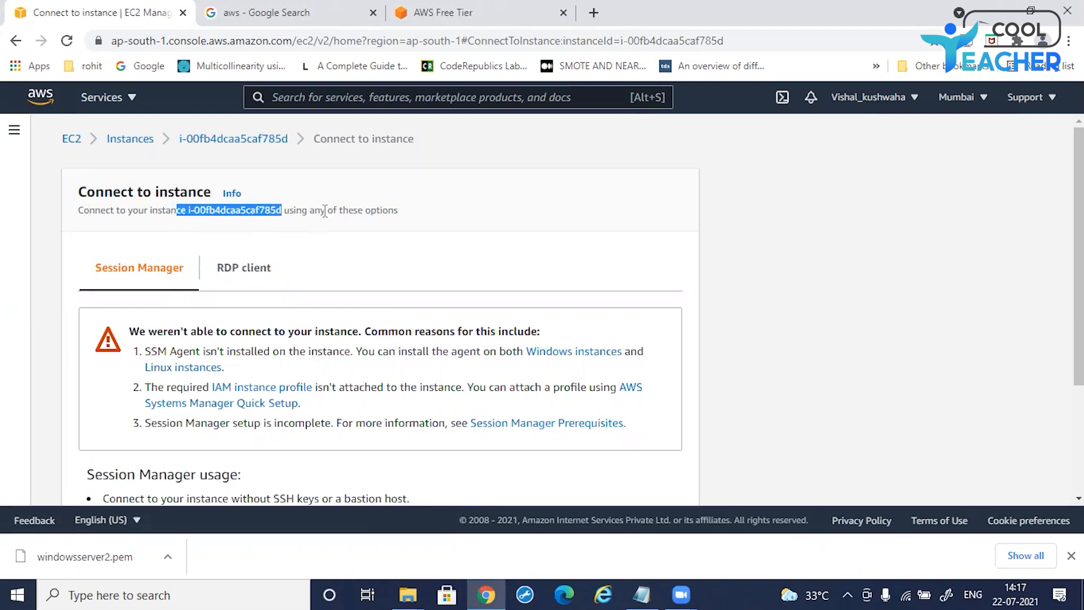
{"action": "left_click", "coordinate": [396, 212]}
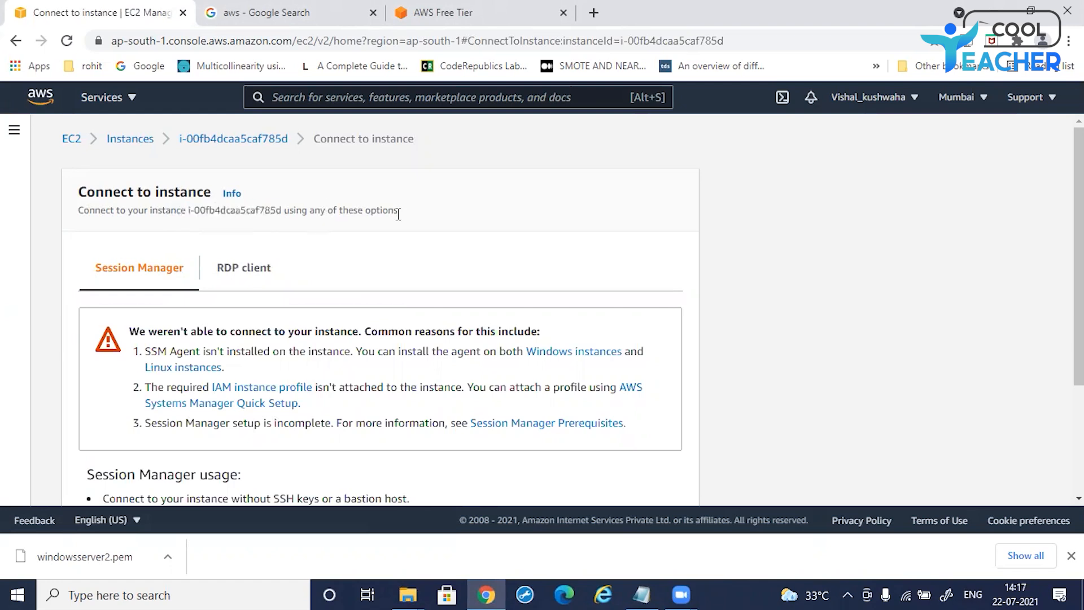
{"action": "left_click", "coordinate": [234, 277]}
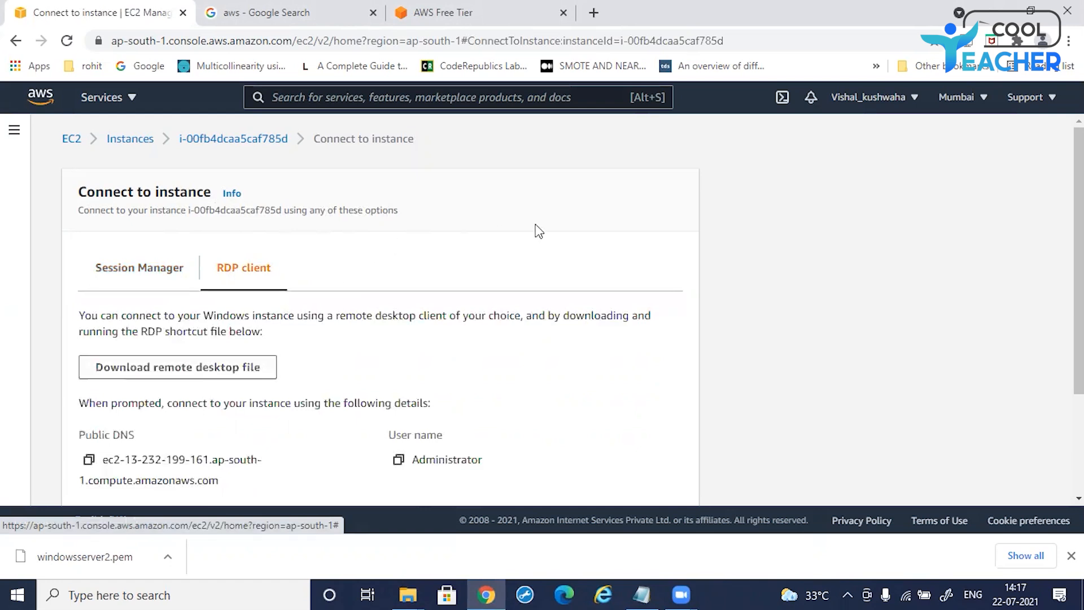
Step: Download the remote desktop file, open it from the Downloads folder and accept the unknown-publisher connection warning
{"action": "left_click", "coordinate": [168, 375]}
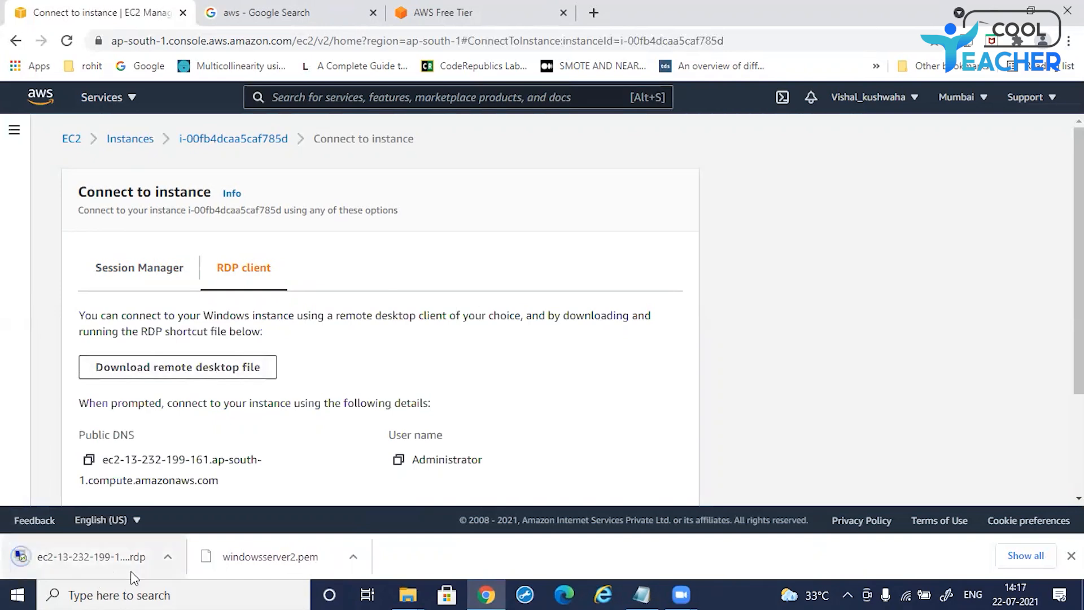
{"action": "left_click", "coordinate": [166, 559]}
{"action": "left_click", "coordinate": [189, 500]}
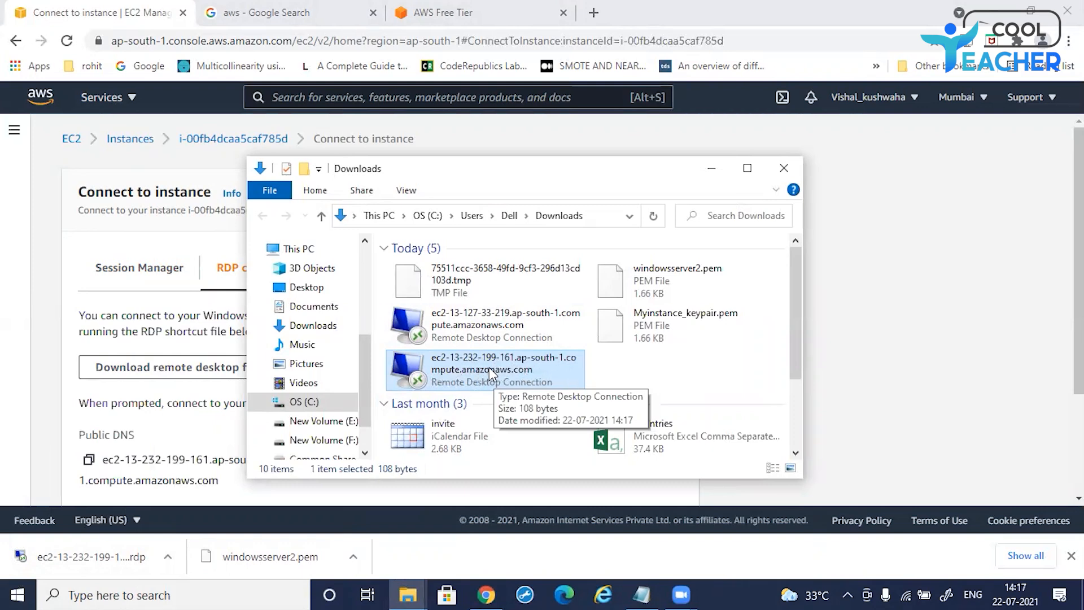
{"action": "double_click", "coordinate": [414, 366]}
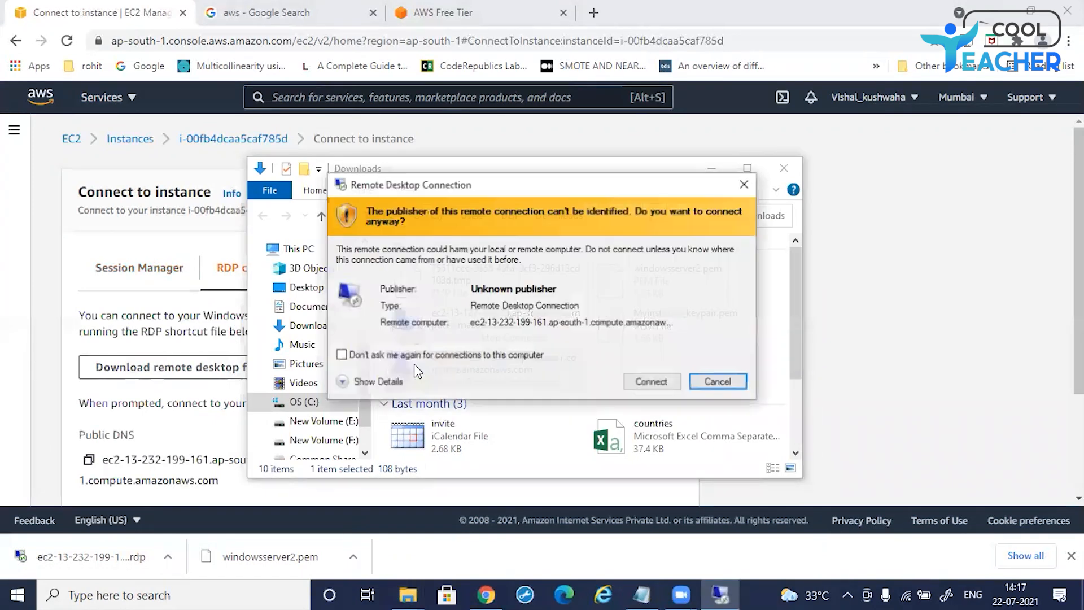
{"action": "left_click", "coordinate": [649, 384]}
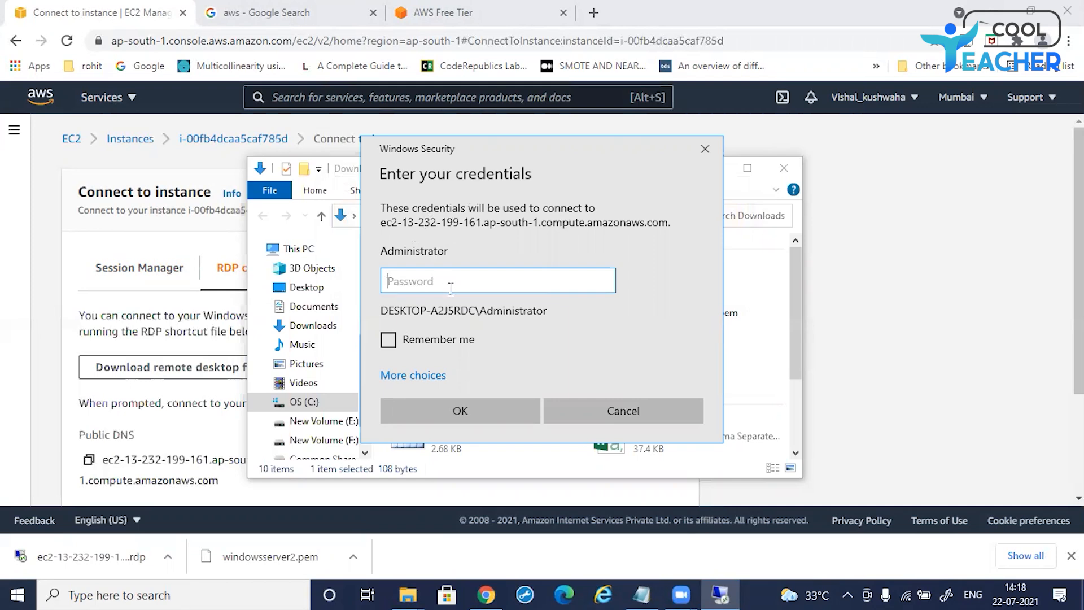
{"action": "left_click", "coordinate": [163, 326]}
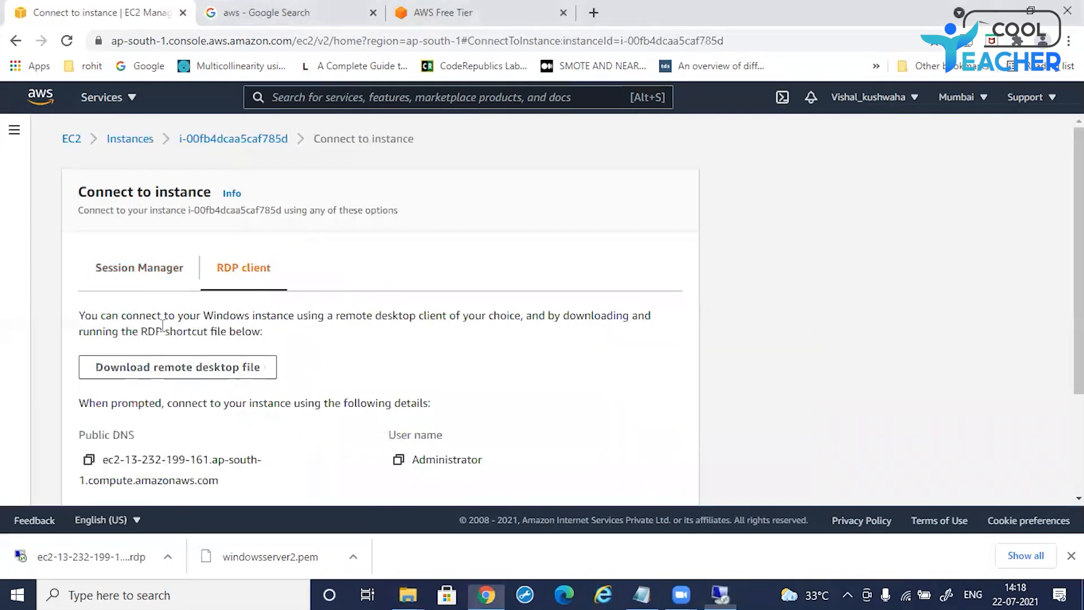
{"action": "mouse_move", "coordinate": [409, 593]}
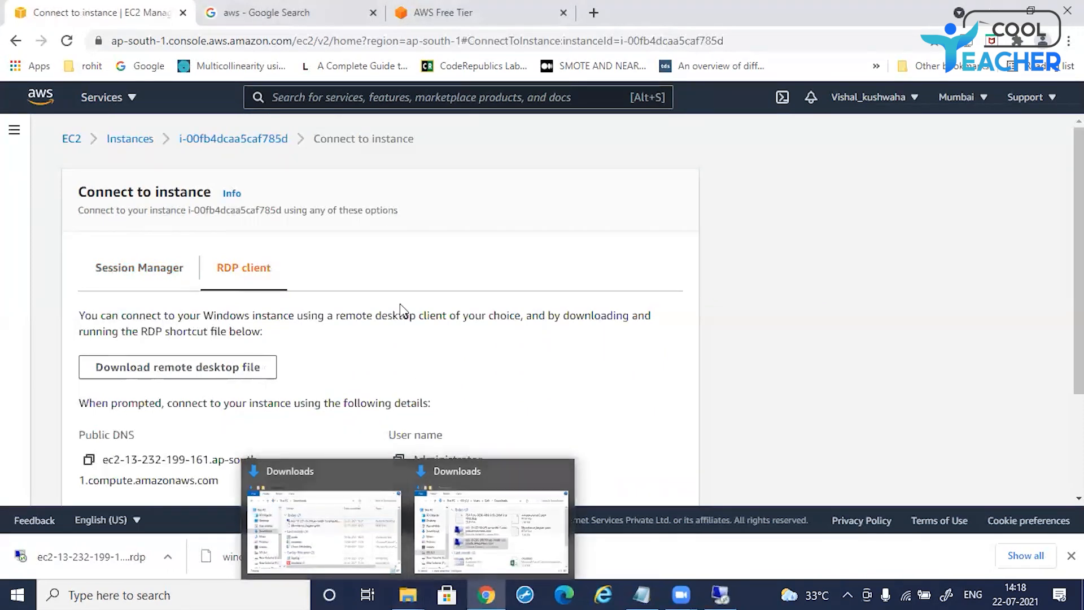
{"action": "scroll", "coordinate": [404, 308], "scroll_direction": "down", "scroll_amount": 2}
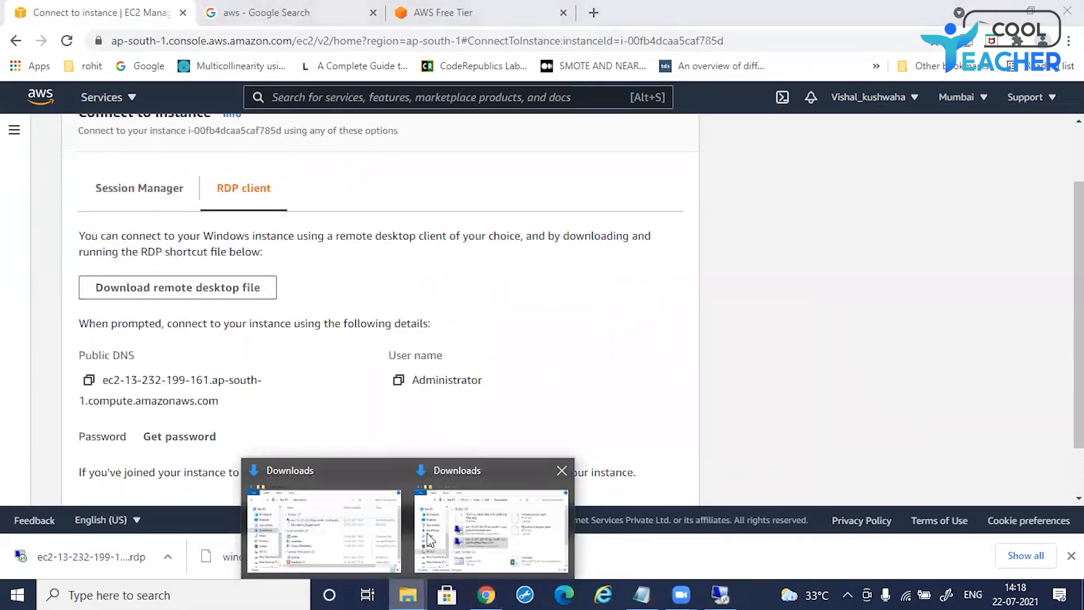
{"action": "left_click", "coordinate": [485, 537]}
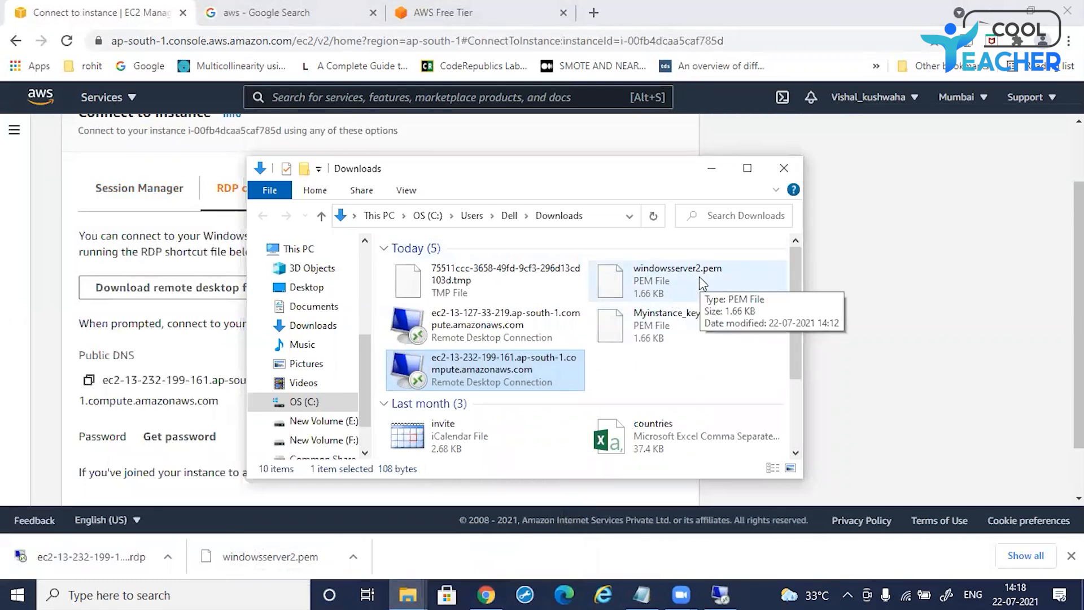
{"action": "left_click", "coordinate": [712, 168]}
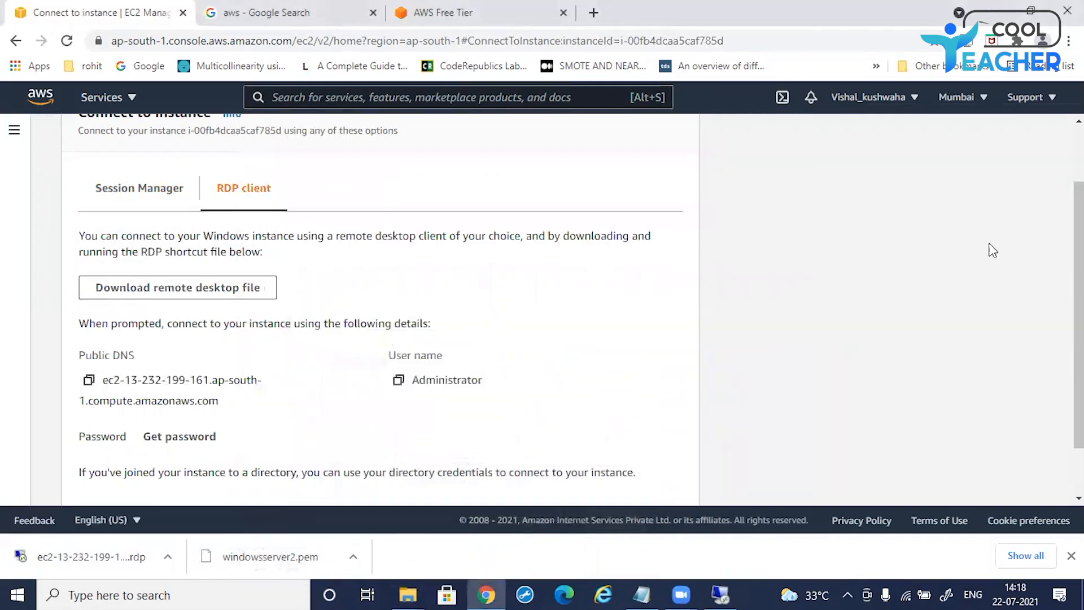
Step: Open the Get Windows password page and load the windowsserver2.pem key pair file
{"action": "scroll", "coordinate": [337, 307], "scroll_direction": "down", "scroll_amount": 1}
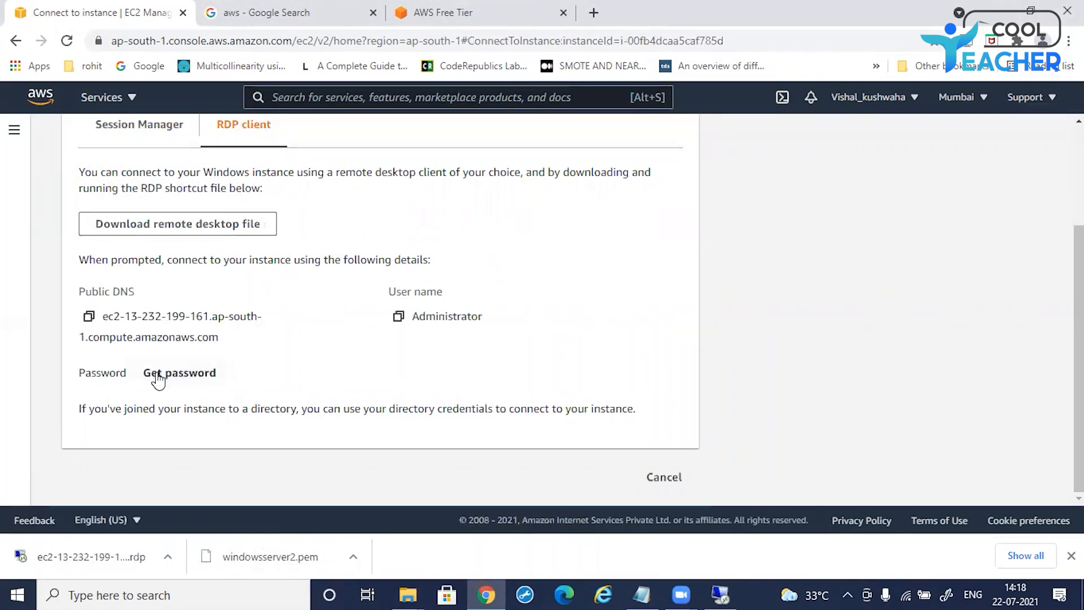
{"action": "left_click", "coordinate": [181, 382]}
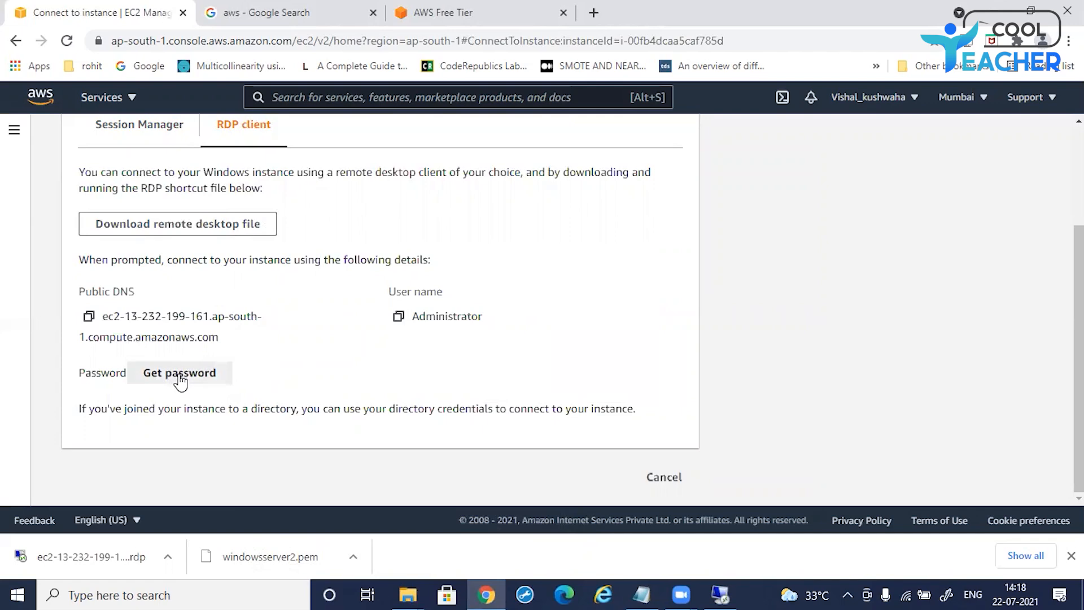
{"action": "scroll", "coordinate": [405, 297], "scroll_direction": "down", "scroll_amount": 1}
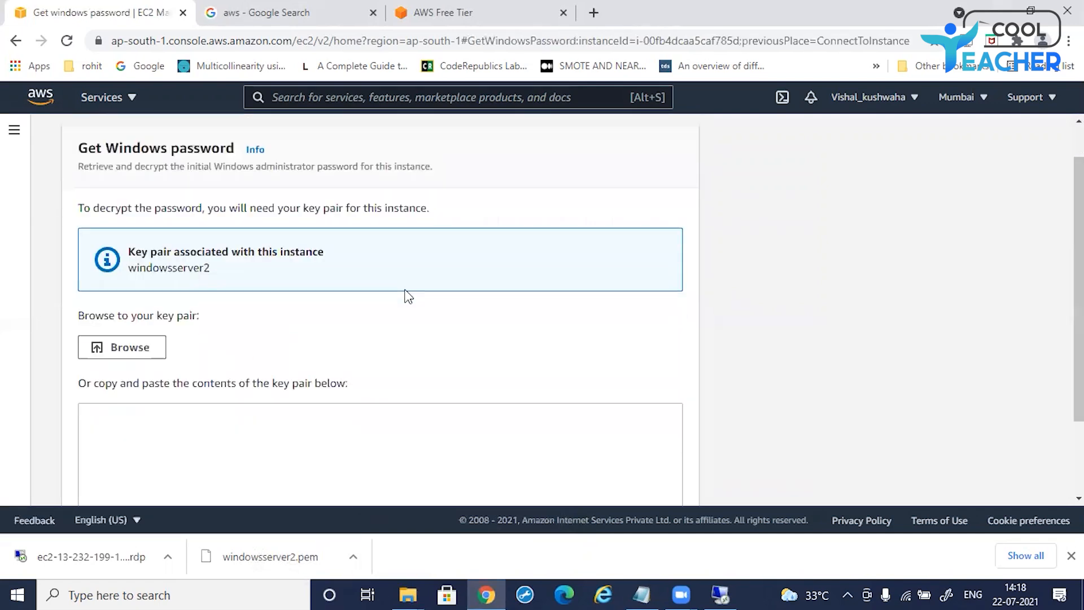
{"action": "scroll", "coordinate": [408, 296], "scroll_direction": "up", "scroll_amount": 1}
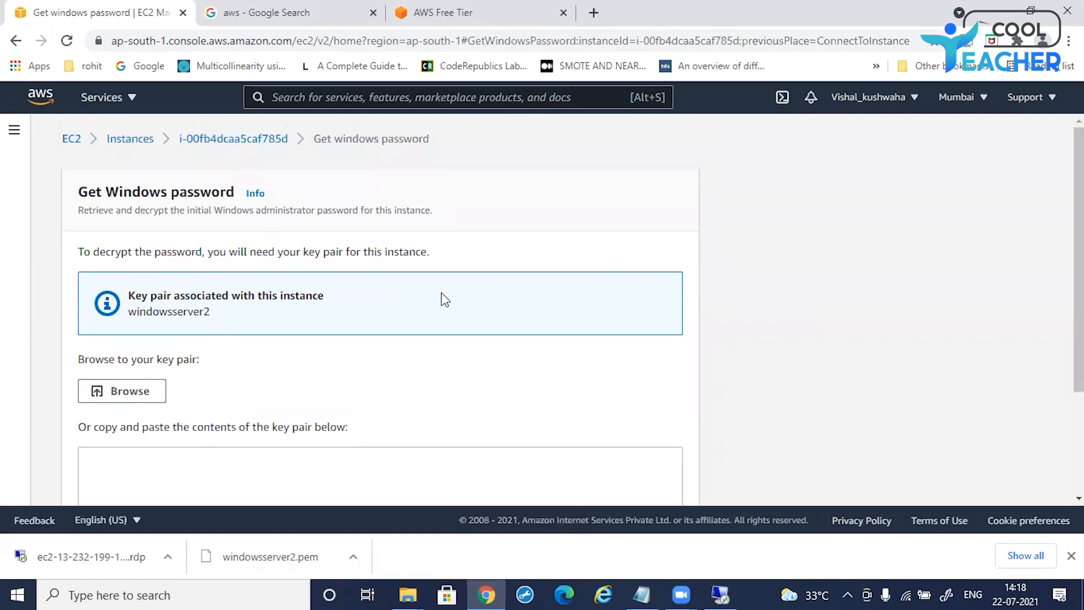
{"action": "scroll", "coordinate": [438, 285], "scroll_direction": "down", "scroll_amount": 3}
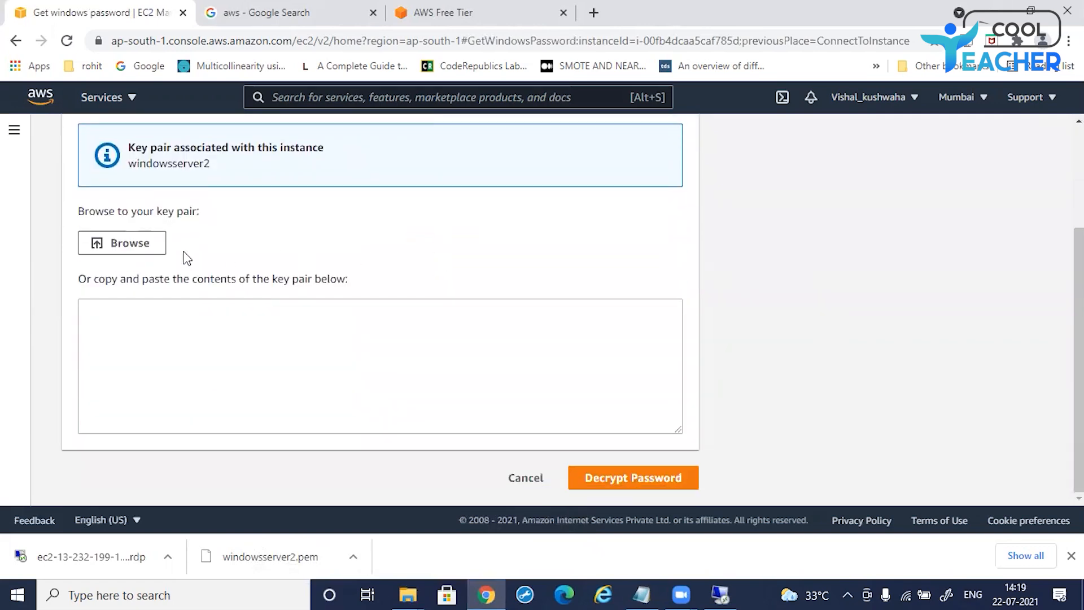
{"action": "left_click", "coordinate": [131, 251]}
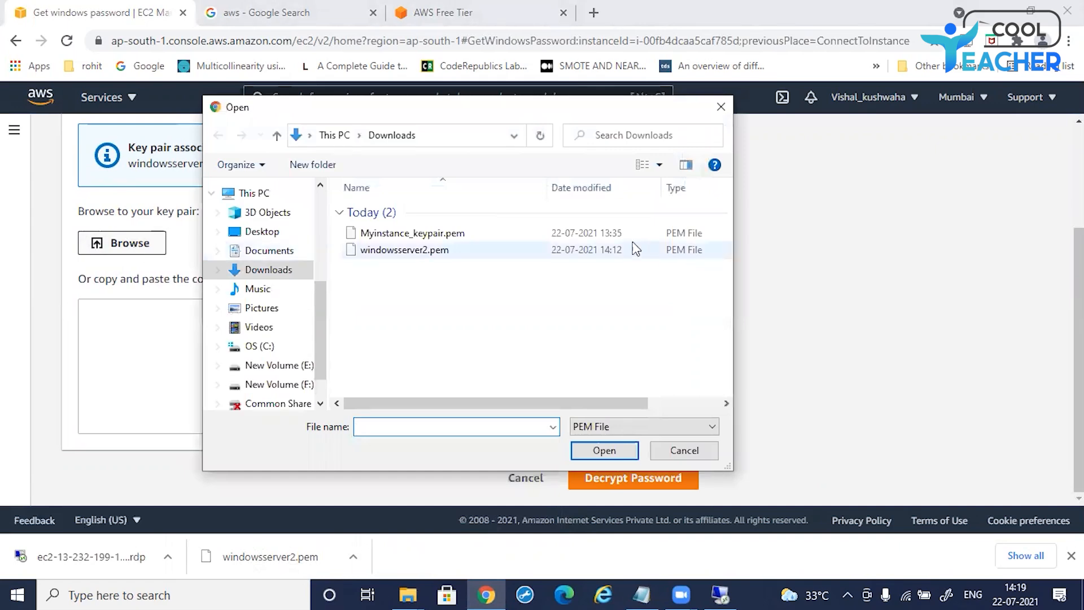
{"action": "left_click", "coordinate": [417, 252]}
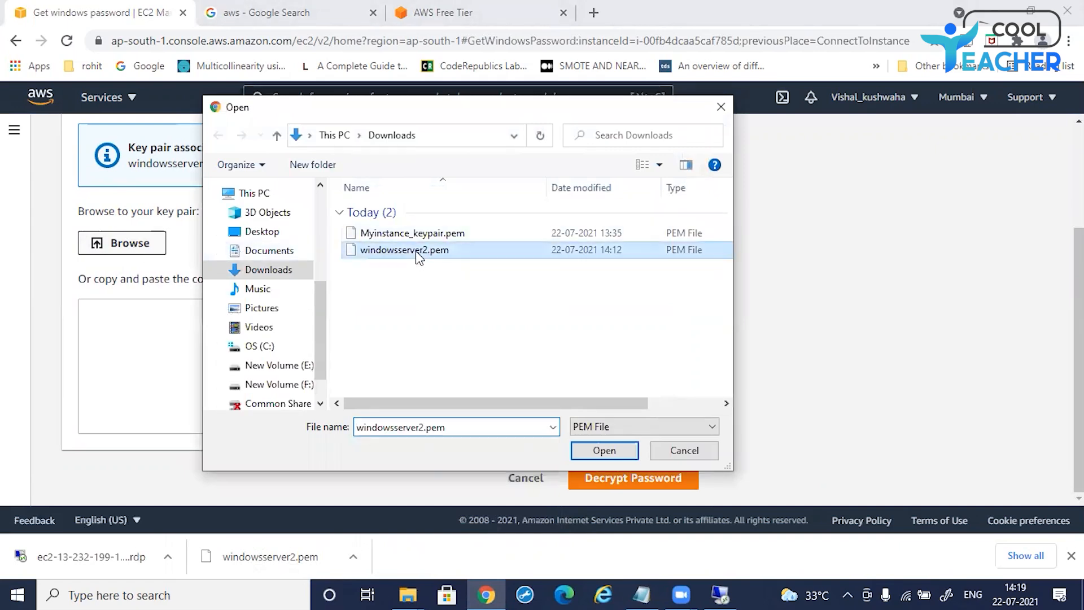
{"action": "left_click", "coordinate": [604, 450]}
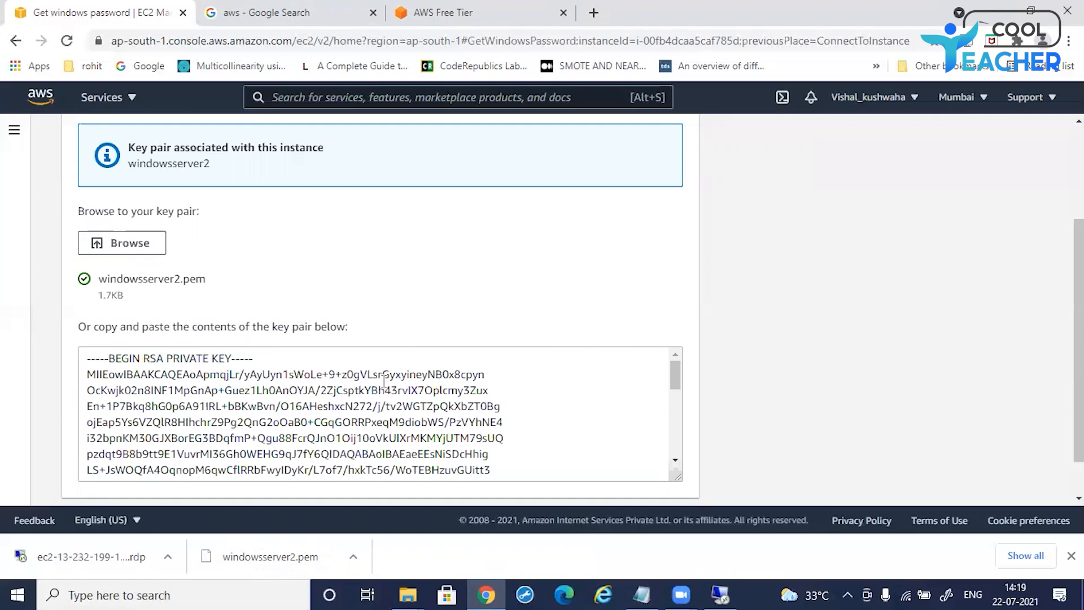
Step: Decrypt the Windows administrator password using the loaded key pair
{"action": "scroll", "coordinate": [385, 374], "scroll_direction": "down", "scroll_amount": 3}
{"action": "scroll", "coordinate": [780, 367], "scroll_direction": "down", "scroll_amount": 2}
{"action": "scroll", "coordinate": [521, 356], "scroll_direction": "down", "scroll_amount": 3}
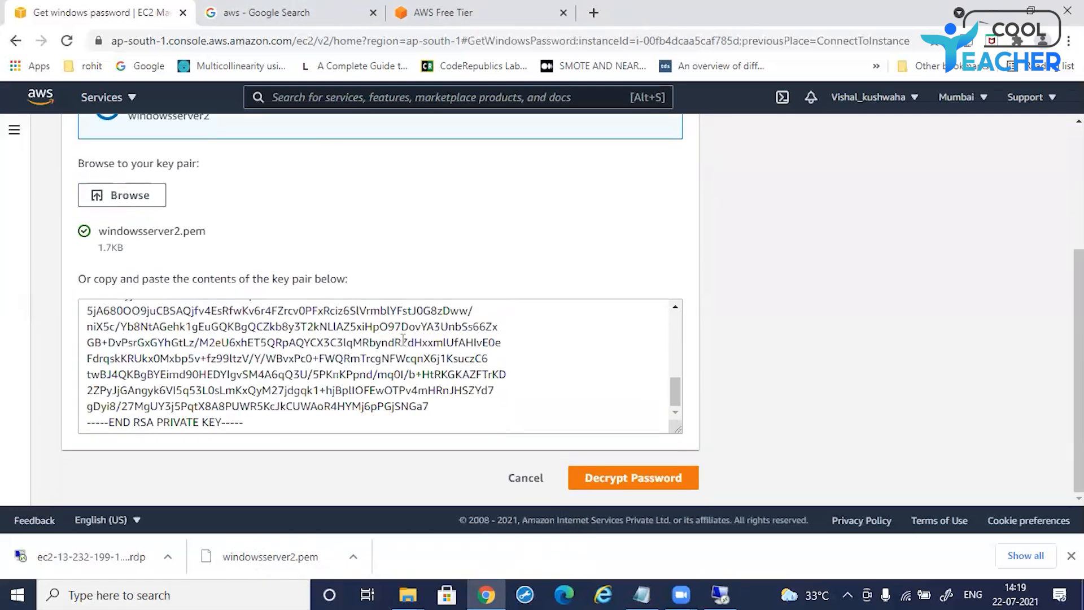
{"action": "left_click", "coordinate": [617, 483]}
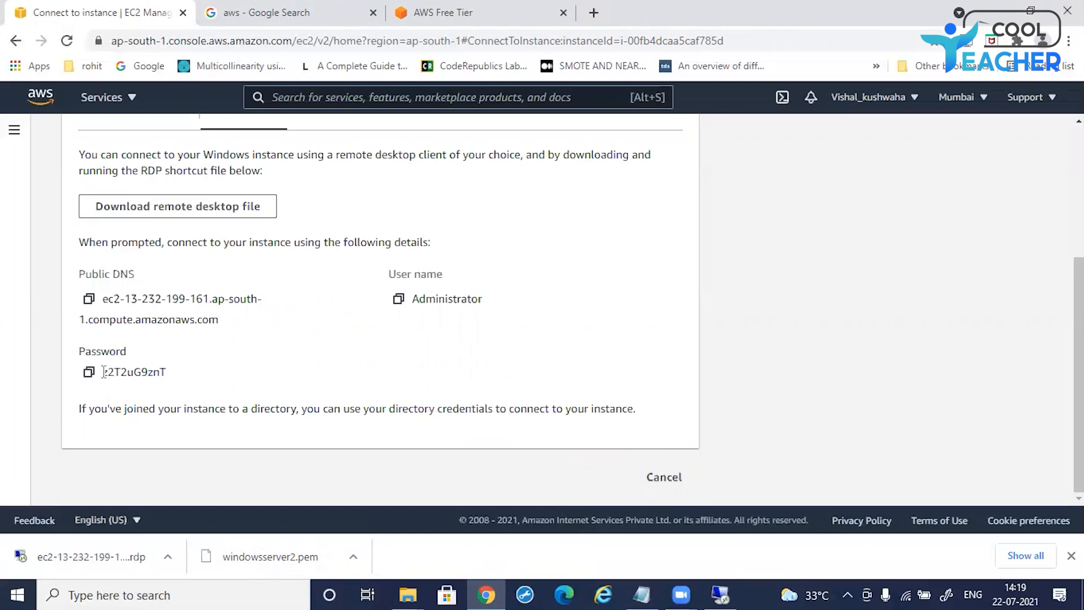
Step: Copy the decrypted administrator password and bring back the Remote Desktop credentials prompt
{"action": "left_click_drag", "start_coordinate": [102, 371], "coordinate": [161, 371]}
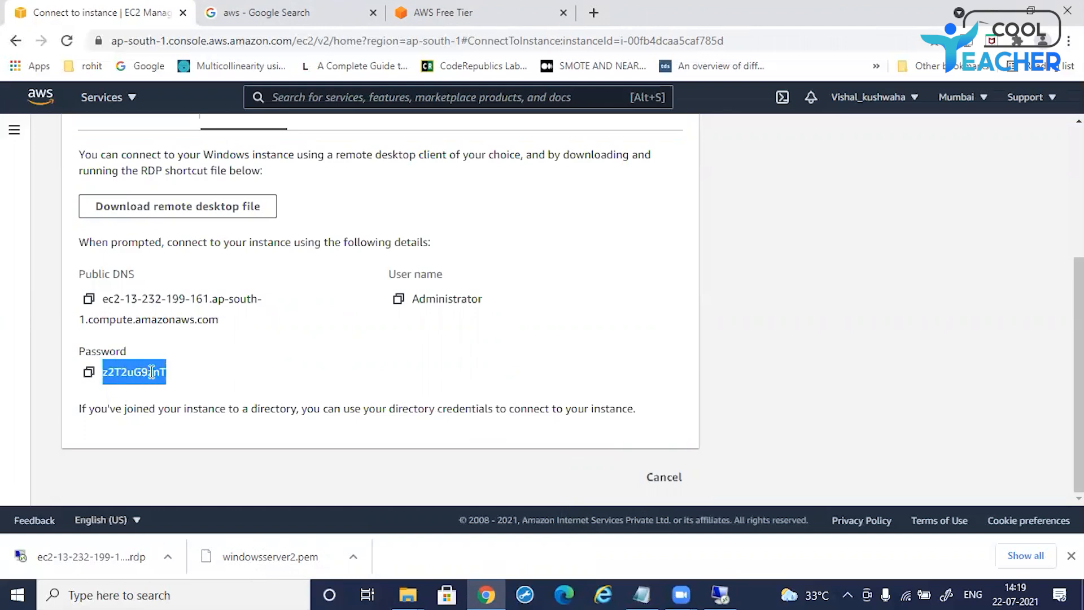
{"action": "right_click", "coordinate": [146, 368]}
{"action": "left_click", "coordinate": [177, 383]}
{"action": "left_click", "coordinate": [718, 591]}
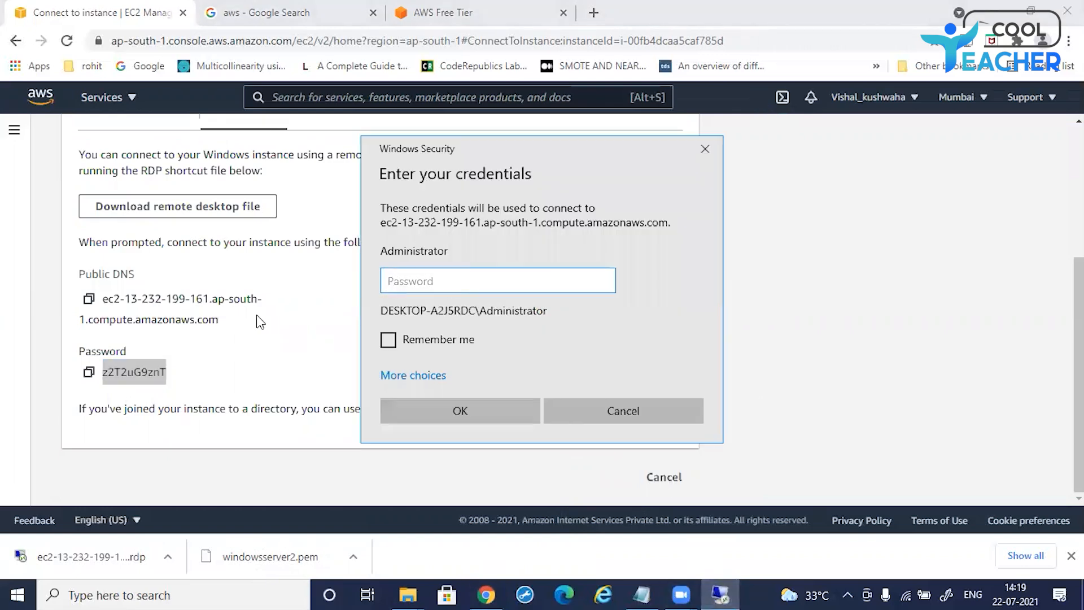
Step: Paste the decrypted administrator password into the credentials prompt, sign in, and accept the certificate warning to connect
{"action": "right_click", "coordinate": [401, 283]}
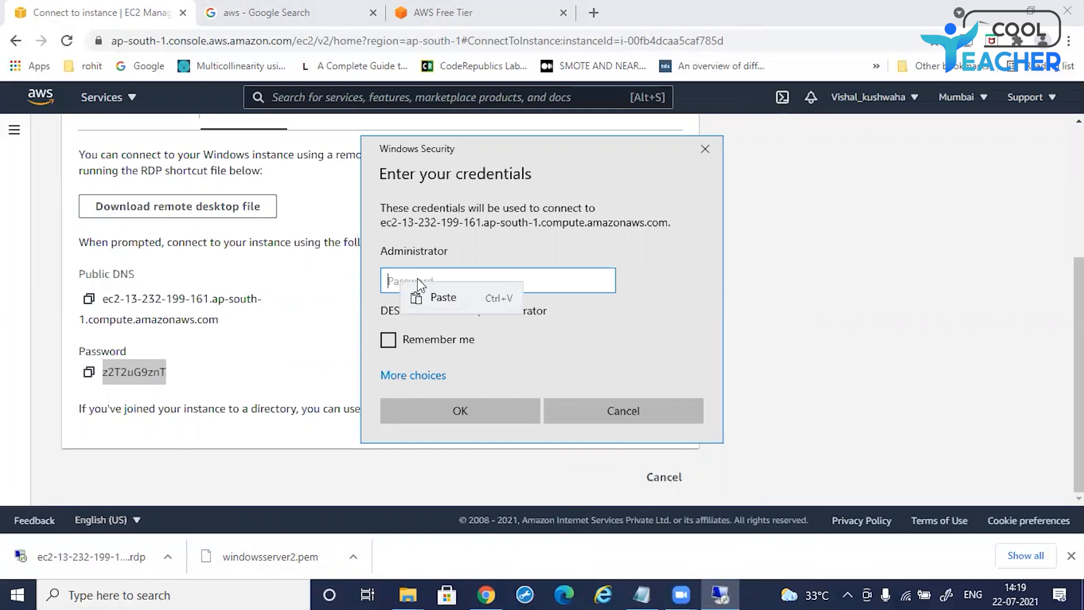
{"action": "left_click", "coordinate": [443, 298]}
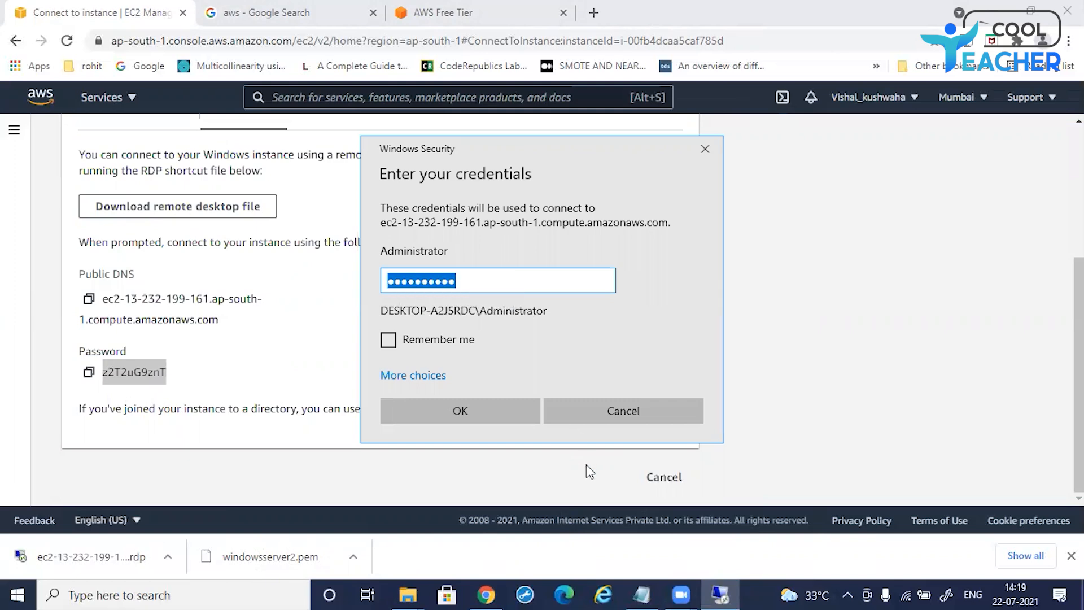
{"action": "left_click", "coordinate": [488, 411]}
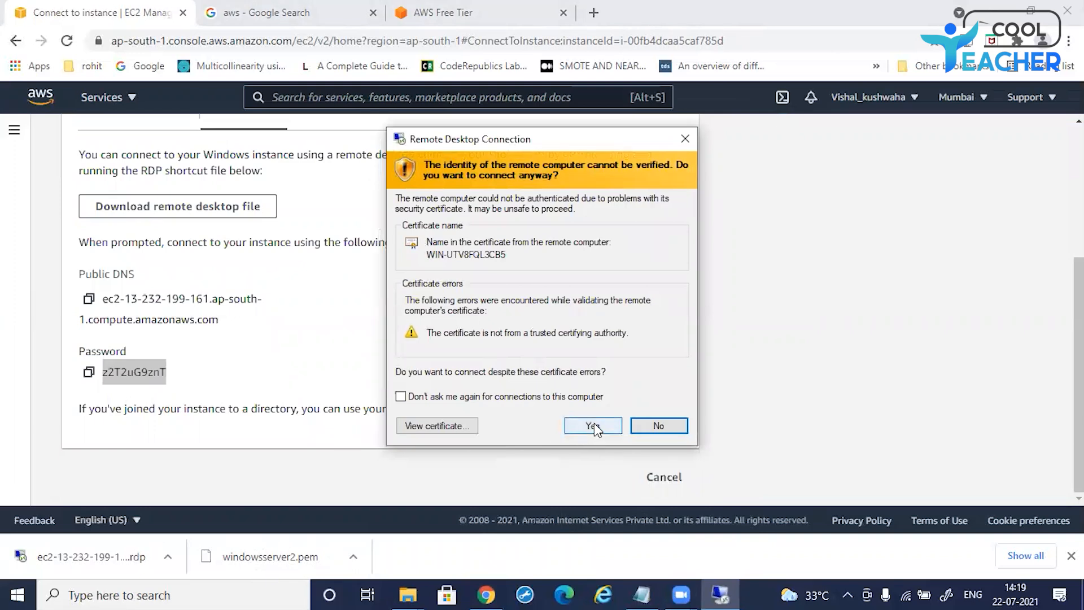
{"action": "left_click", "coordinate": [594, 424]}
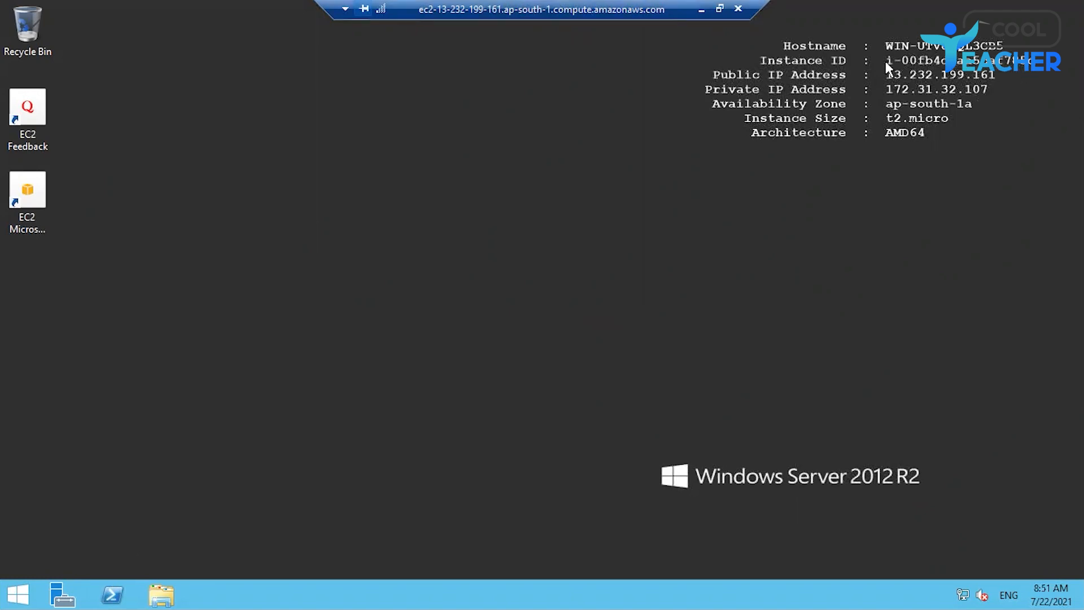
Step: Minimize the remote session, open the EC2 Instances list and select the running Windows instance
{"action": "left_click", "coordinate": [699, 11]}
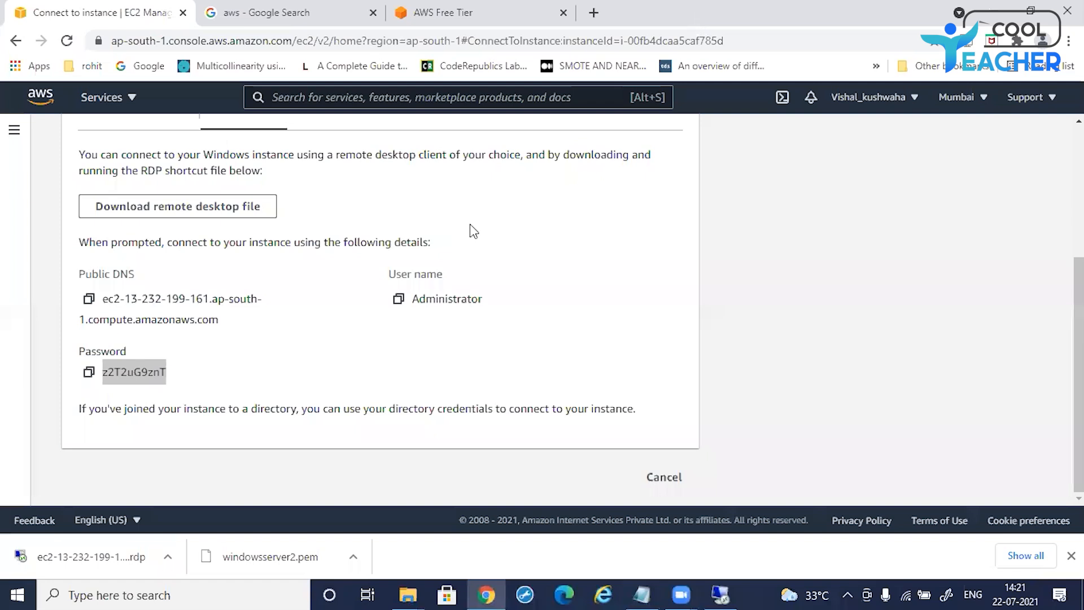
{"action": "scroll", "coordinate": [299, 328], "scroll_direction": "up", "scroll_amount": 1}
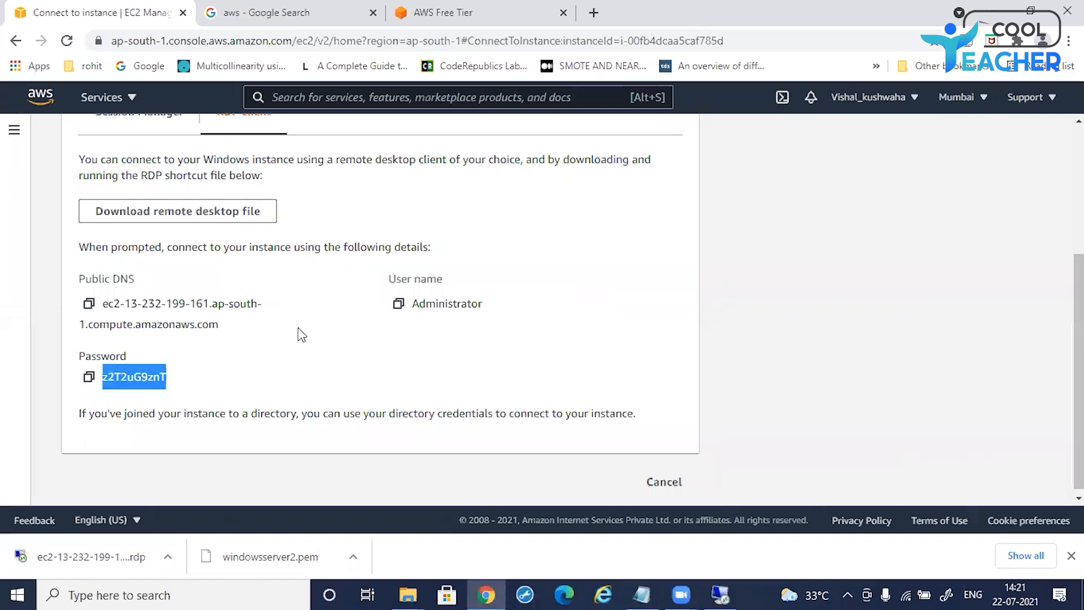
{"action": "scroll", "coordinate": [777, 328], "scroll_direction": "up", "scroll_amount": 4}
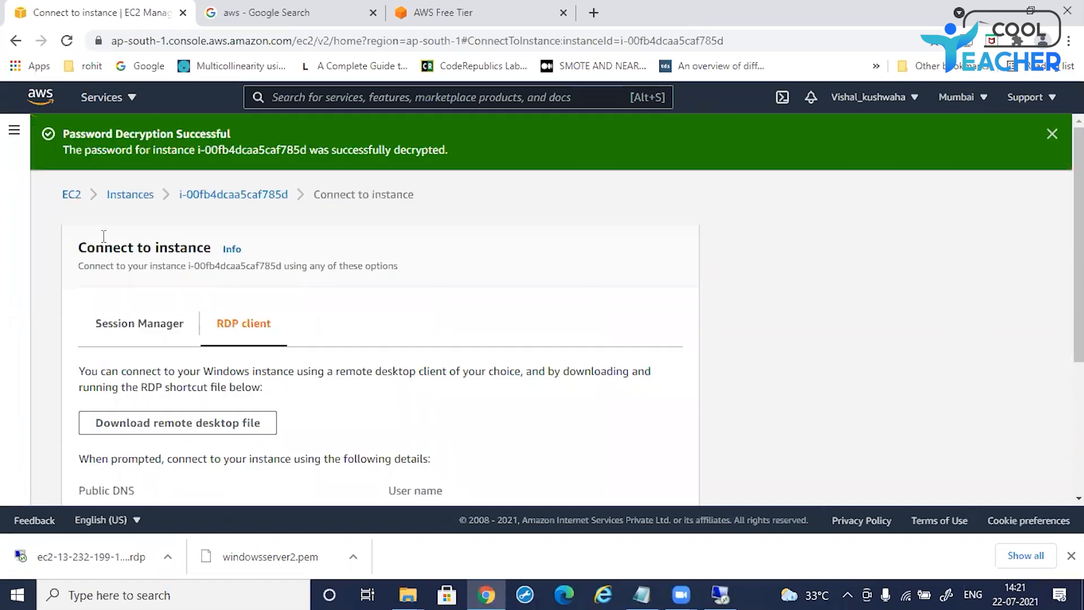
{"action": "left_click", "coordinate": [13, 132]}
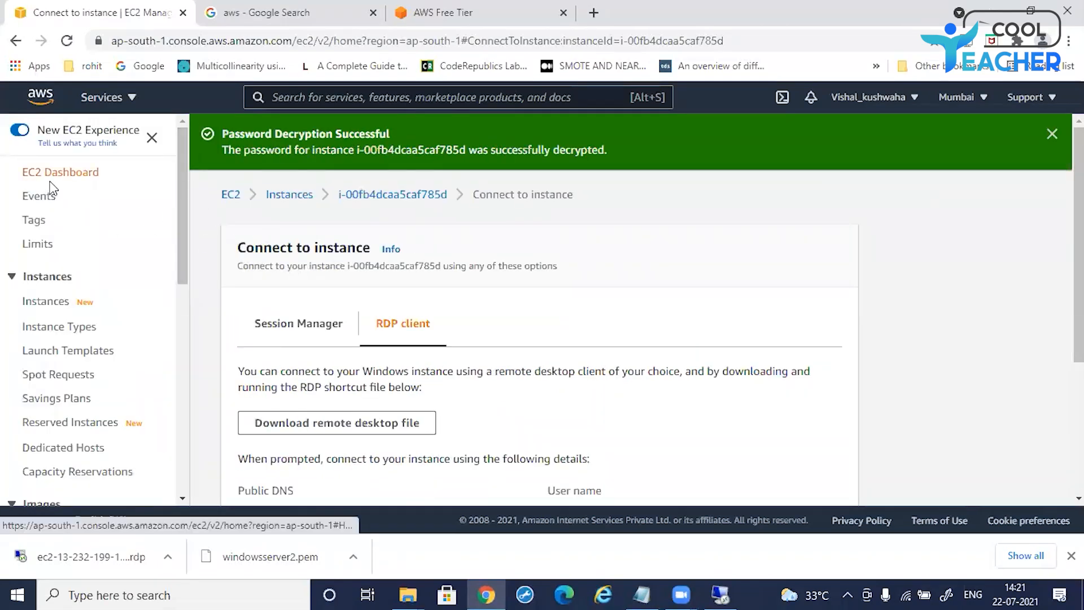
{"action": "left_click", "coordinate": [45, 309]}
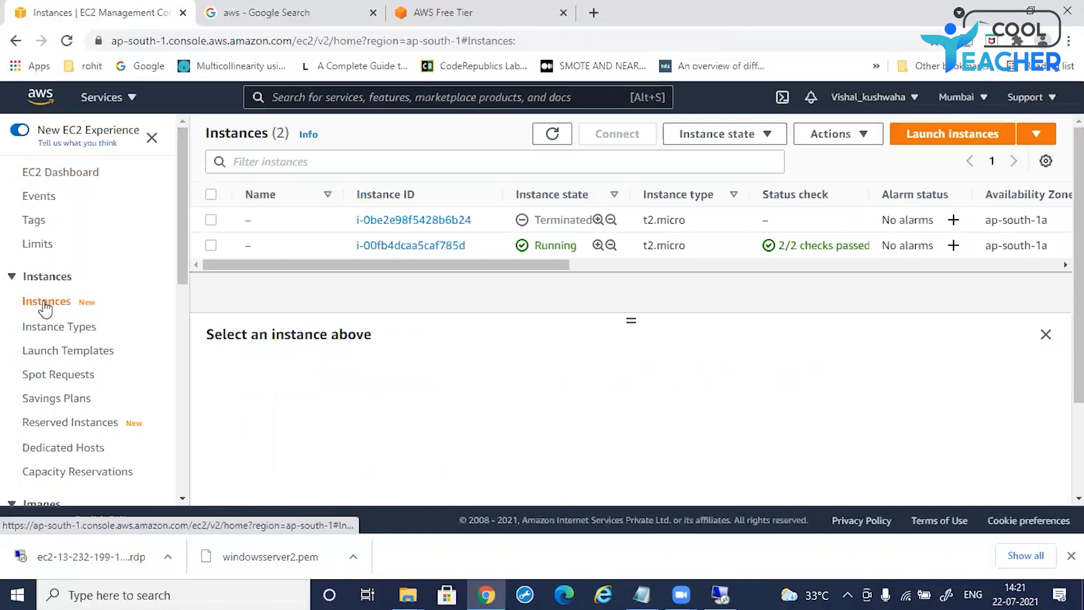
{"action": "left_click", "coordinate": [300, 255]}
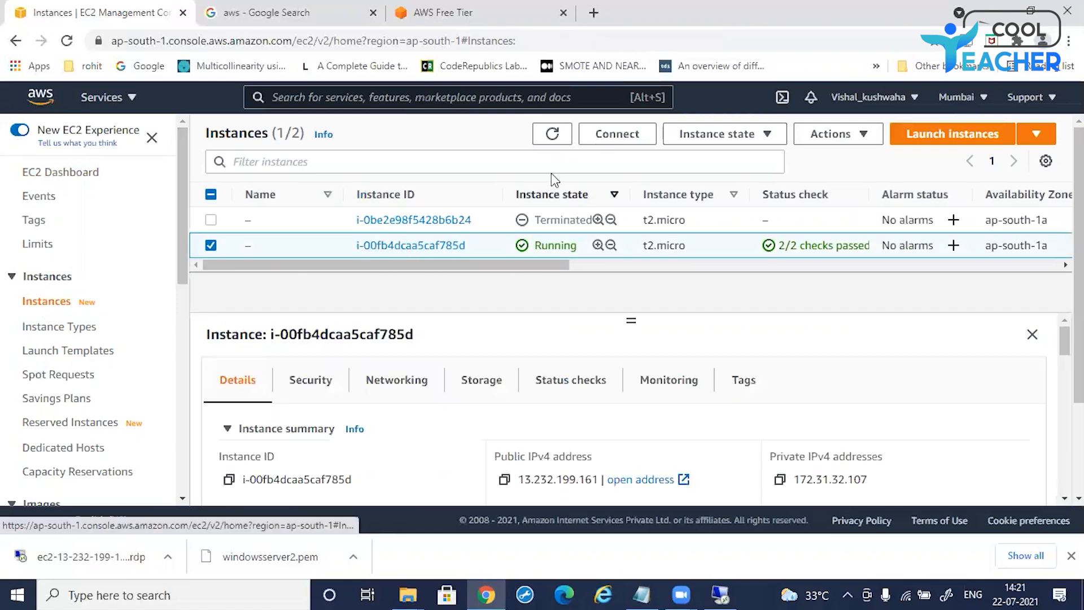
{"action": "mouse_move", "coordinate": [489, 242]}
{"action": "left_mouse_down"}
{"action": "mouse_move", "coordinate": [459, 255]}
{"action": "mouse_move", "coordinate": [483, 241]}
{"action": "mouse_move", "coordinate": [591, 257]}
{"action": "left_mouse_up"}
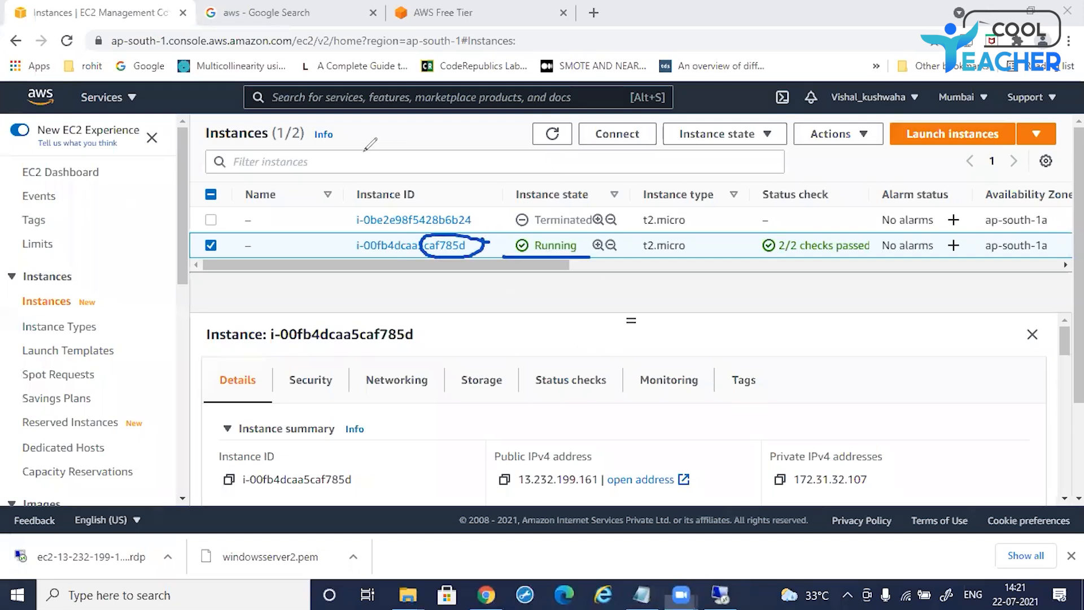
Step: Switch back to the remote desktop session of the Windows Server instance
{"action": "mouse_move", "coordinate": [721, 594]}
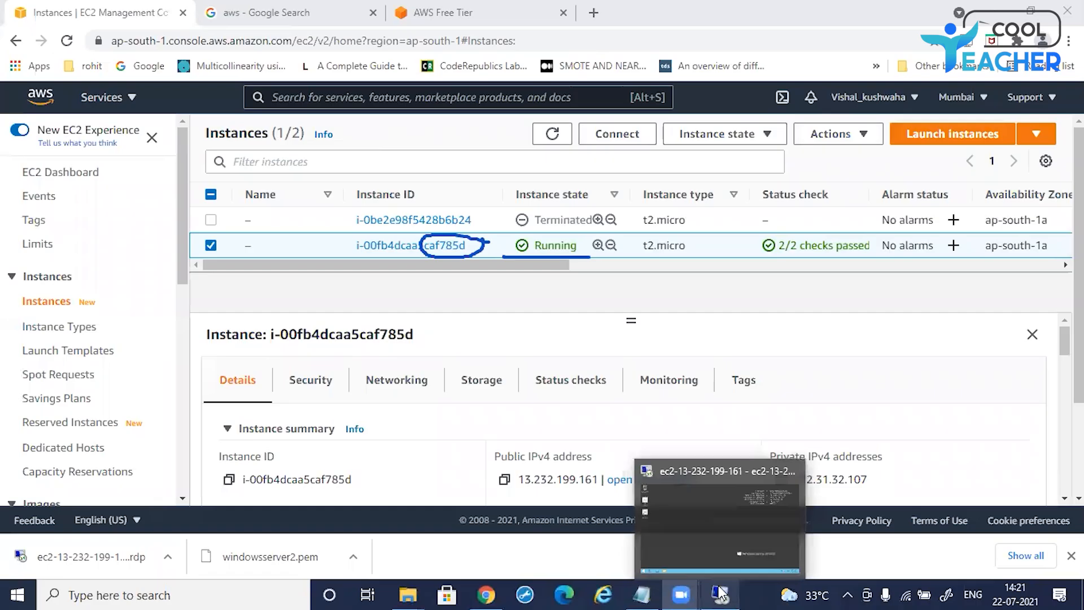
{"action": "left_click", "coordinate": [696, 523]}
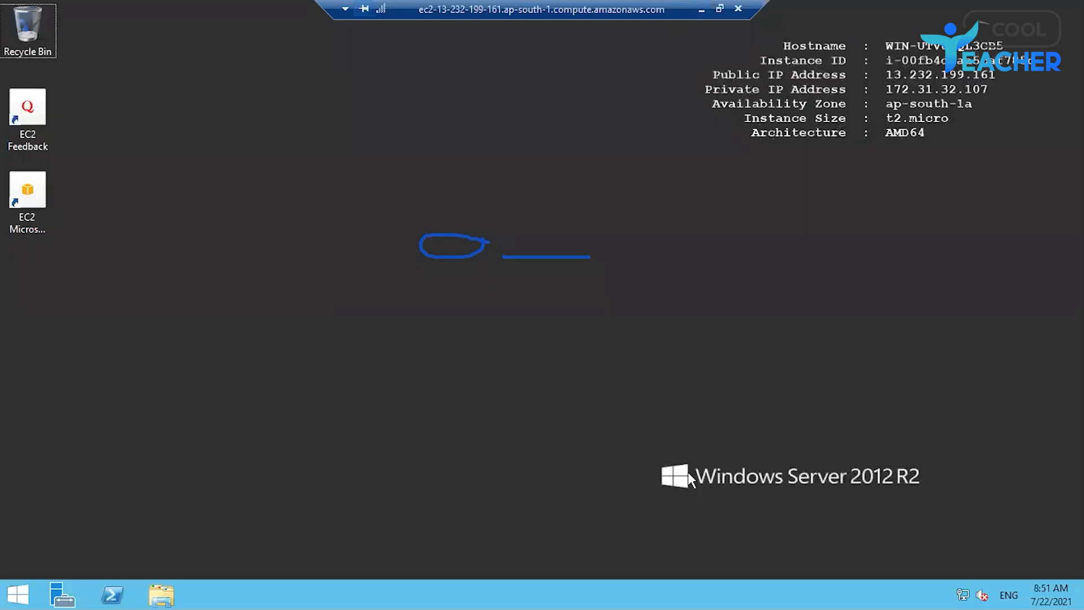
{"action": "left_click", "coordinate": [703, 9]}
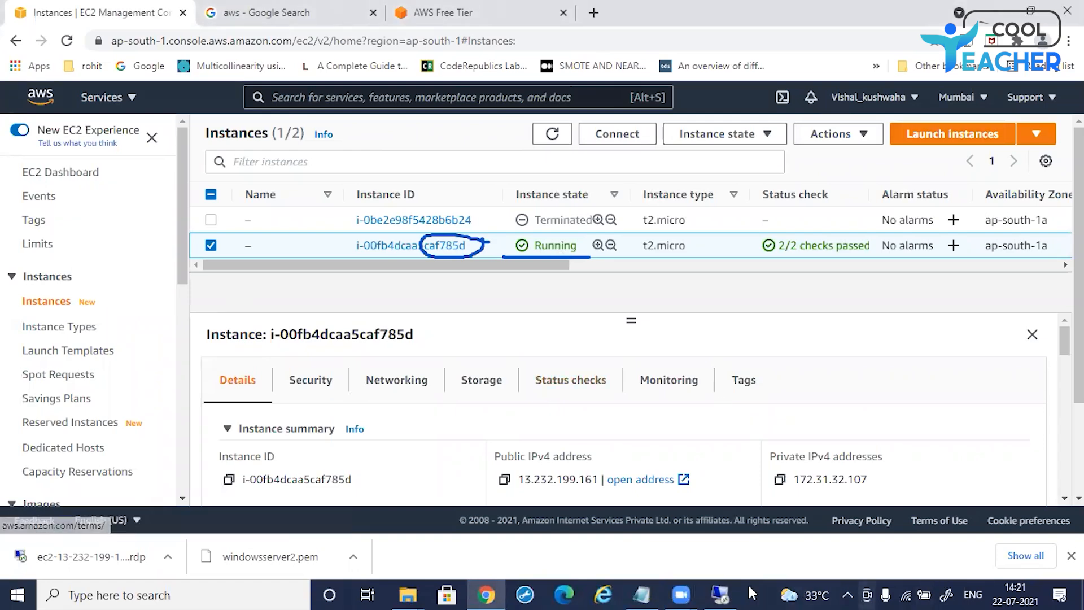
{"action": "left_click", "coordinate": [714, 588]}
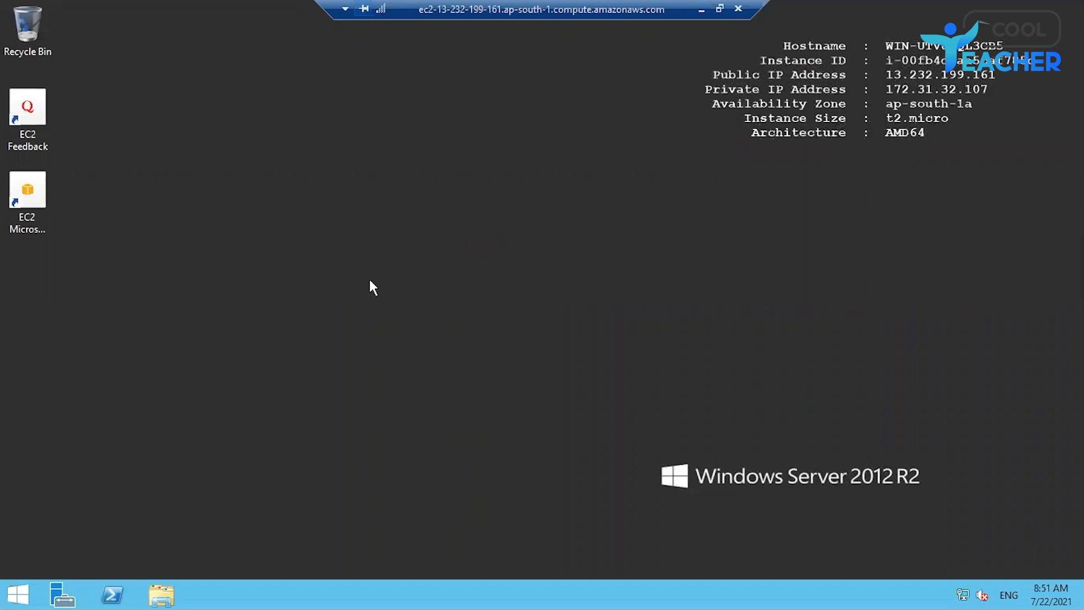
Step: Open File Explorer on the server and browse the Local Disk (C:)
{"action": "left_click", "coordinate": [164, 593]}
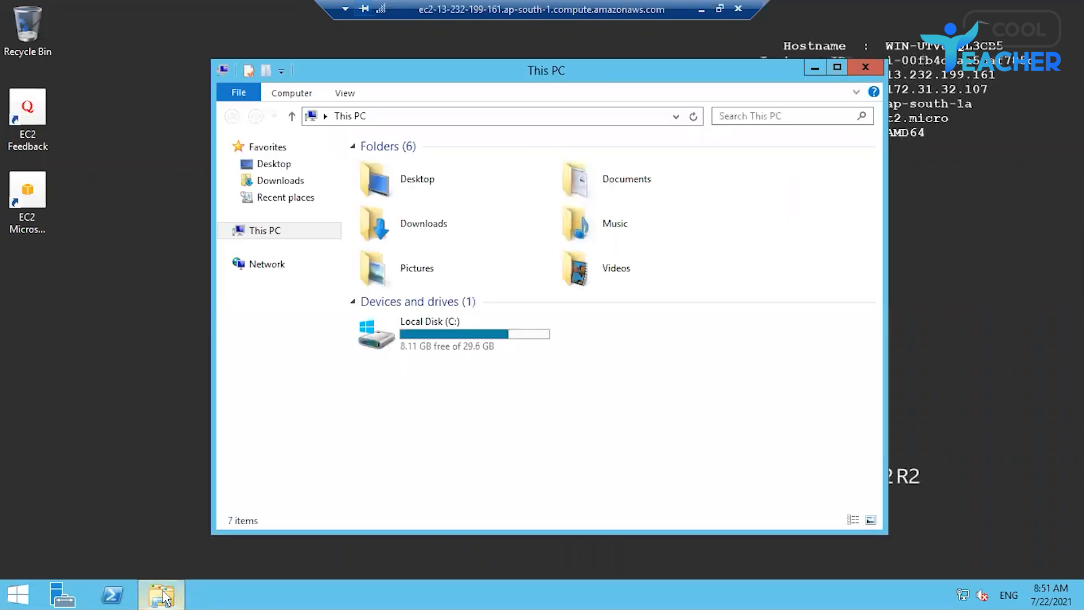
{"action": "mouse_move", "coordinate": [167, 594]}
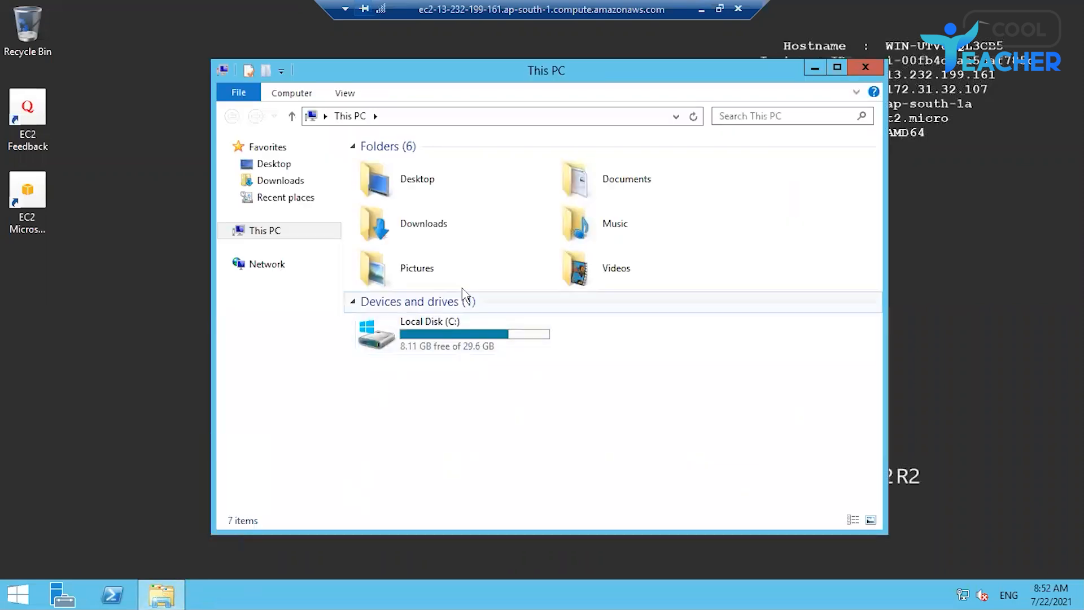
{"action": "left_click", "coordinate": [454, 339]}
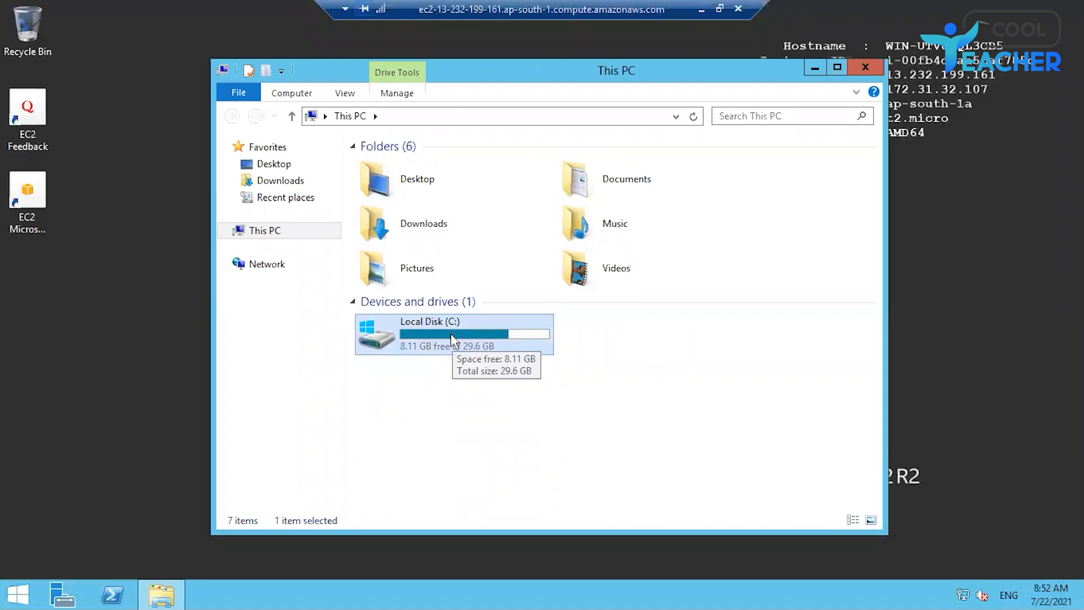
{"action": "double_click", "coordinate": [419, 326]}
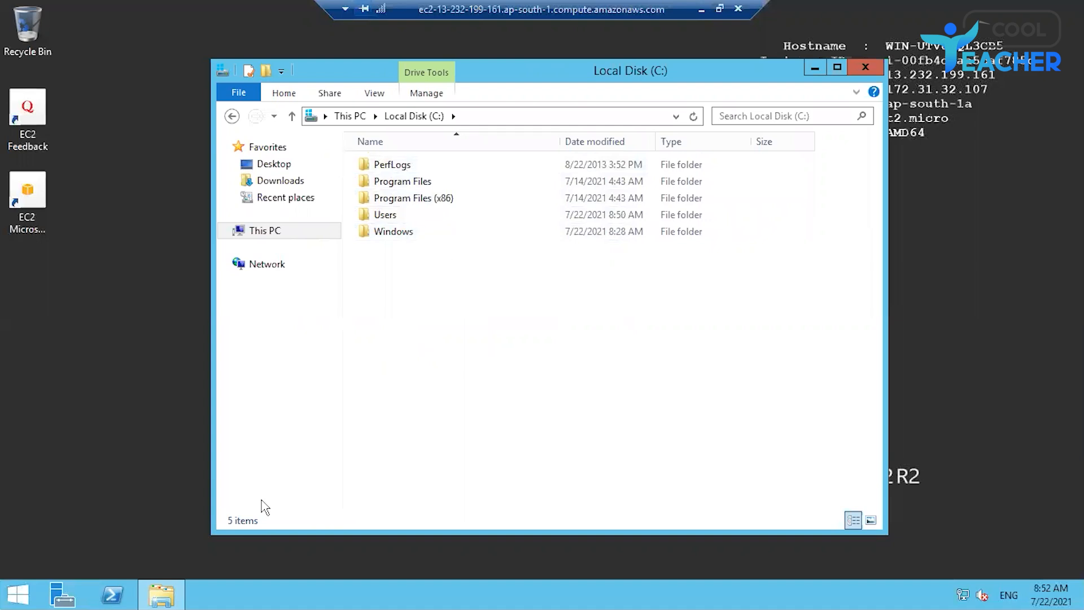
Step: Open Windows PowerShell and move up to the C:\ root with cd.. twice
{"action": "left_click", "coordinate": [115, 594]}
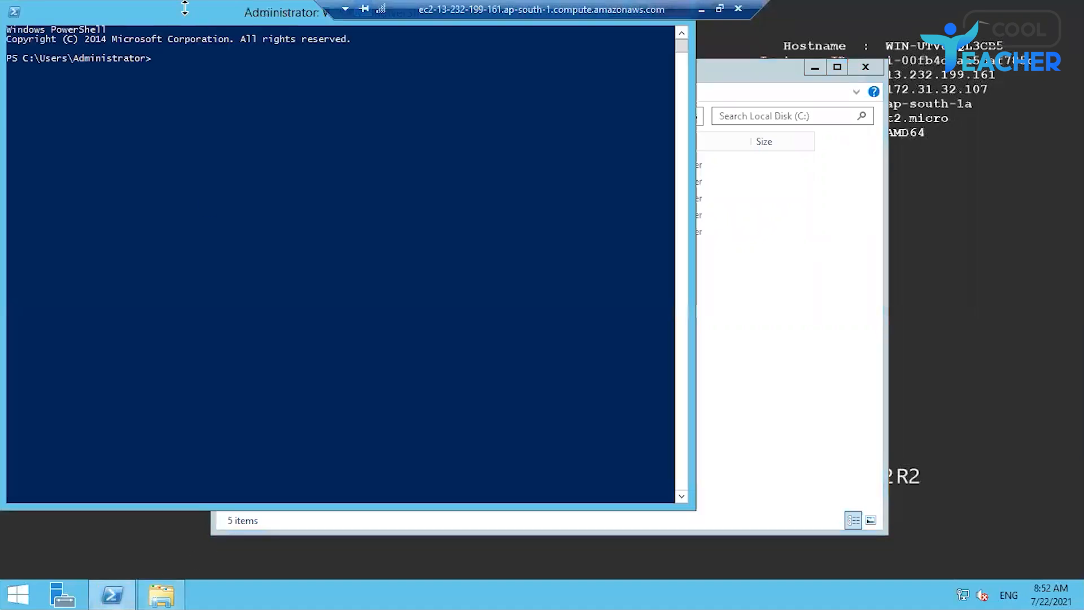
{"action": "left_click_drag", "start_coordinate": [194, 14], "coordinate": [305, 182]}
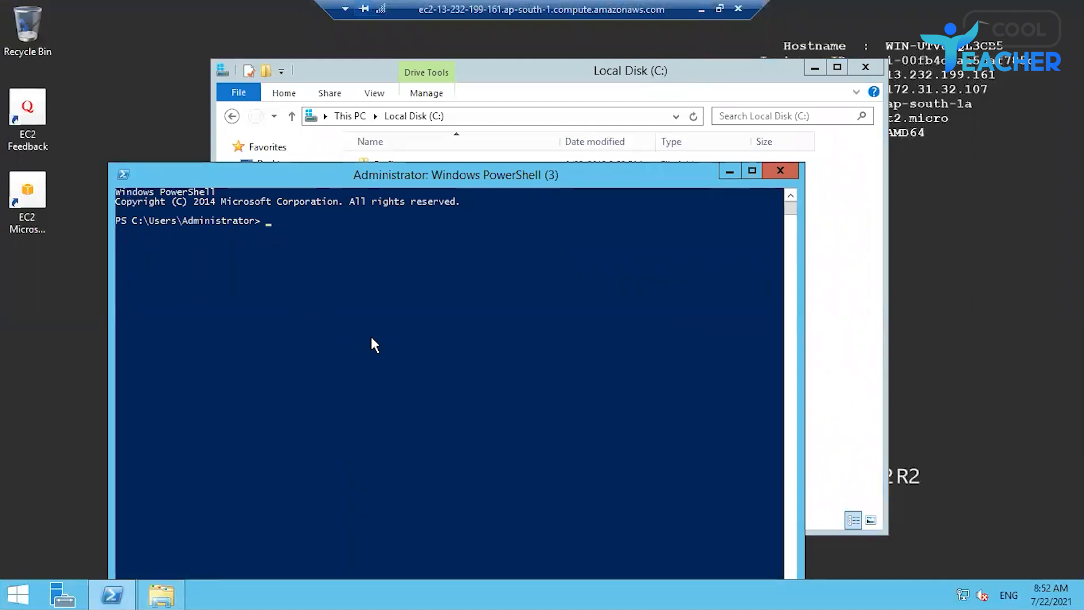
{"action": "type", "text": "cd.."}
{"action": "type", "text": "cd"}
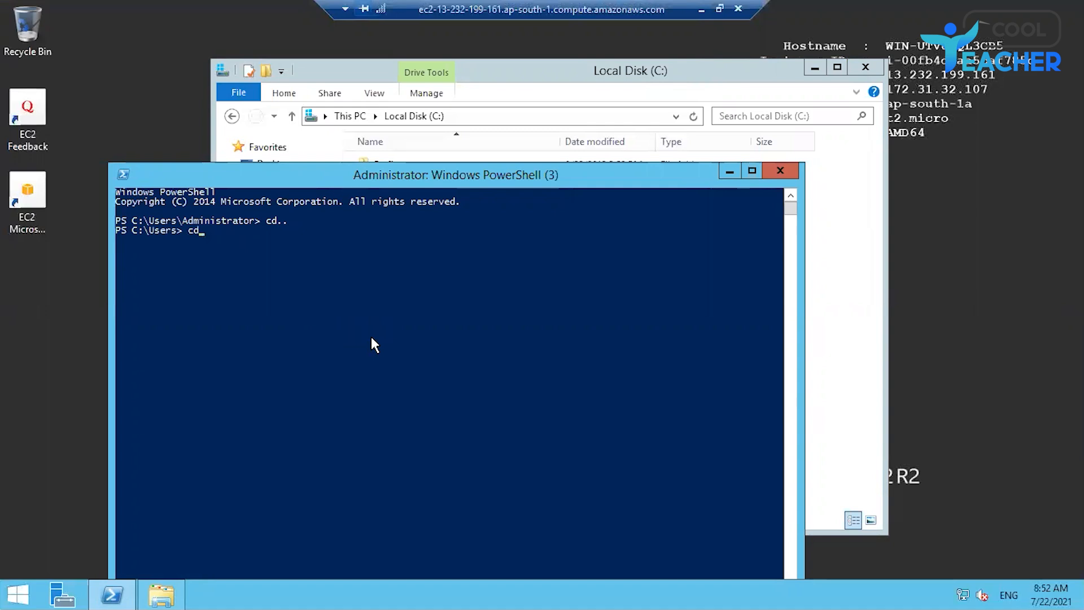
{"action": "type", "text": ".."}
{"action": "key", "text": "Return"}
Step: List the contents of the C:\ drive with the dir command
{"action": "type", "text": "cd"}
{"action": "key", "text": "BackSpace"}
{"action": "key", "text": "BackSpace"}
{"action": "key", "text": "BackSpace"}
{"action": "type", "text": "dir"}
{"action": "key", "text": "Return"}
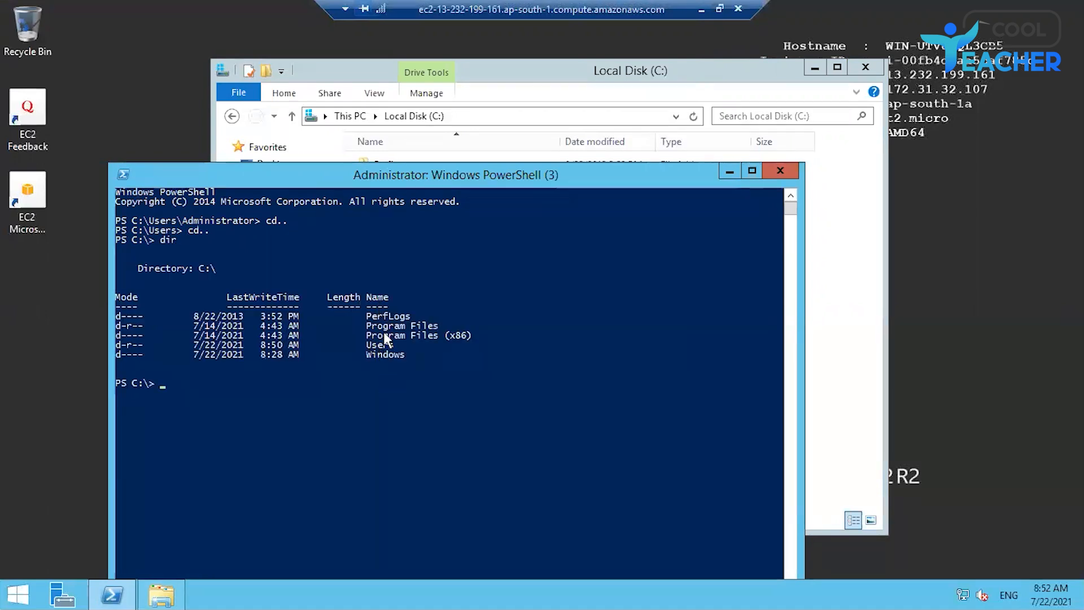
Step: Change into the Users directory with cd Users
{"action": "type", "text": "cd Users"}
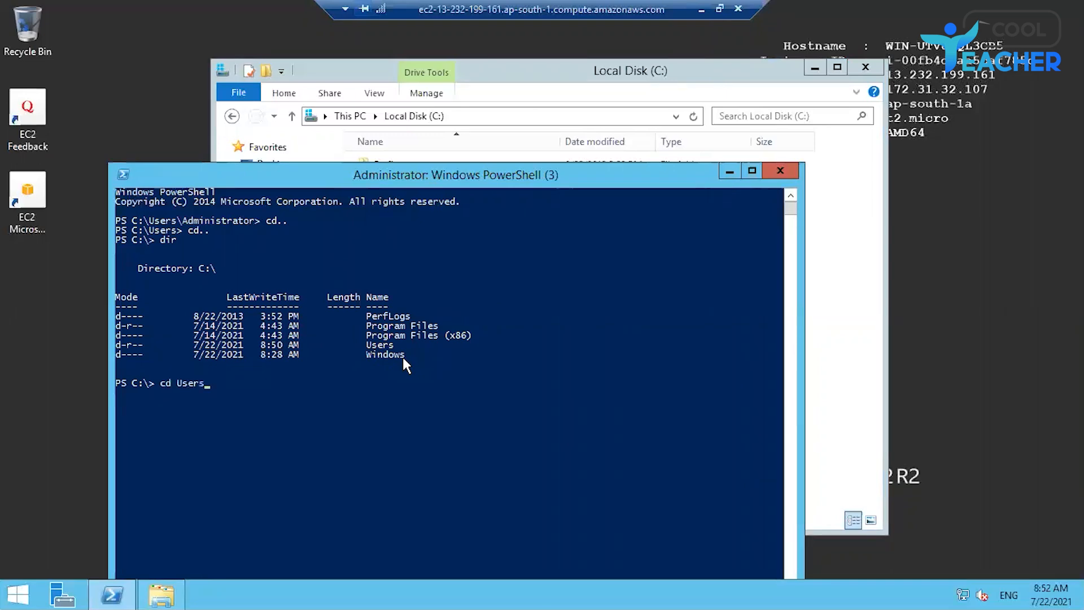
{"action": "key", "text": "Return"}
Step: Exit PowerShell and close the File Explorer window
{"action": "type", "text": "exit"}
{"action": "key", "text": "Return"}
{"action": "left_click", "coordinate": [866, 68]}
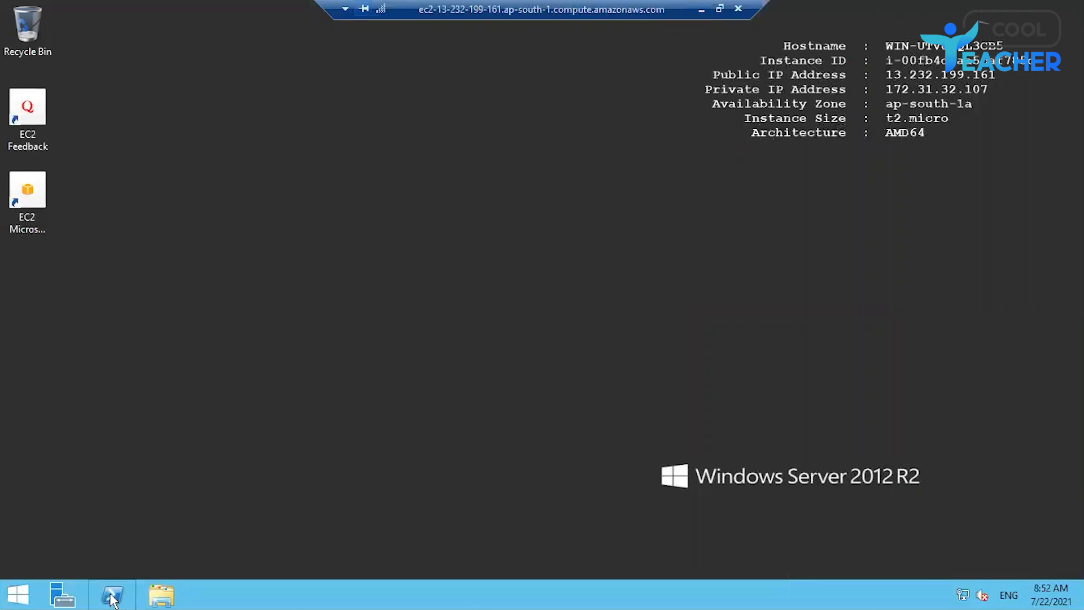
Step: Open Server Manager and start the Add Roles and Features wizard to browse the available server roles
{"action": "left_click", "coordinate": [63, 595]}
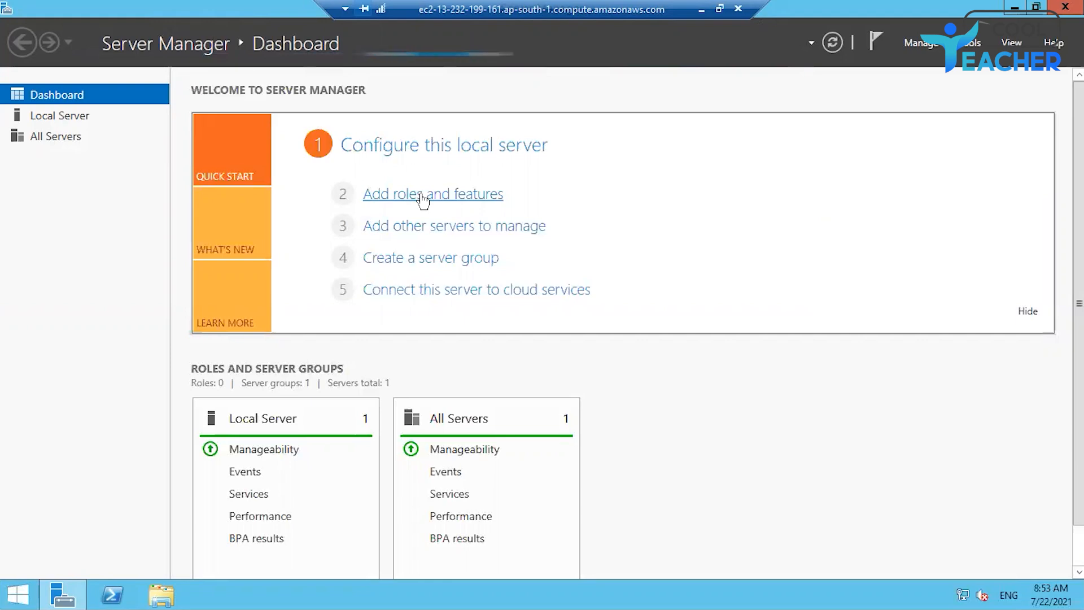
{"action": "left_click", "coordinate": [423, 200]}
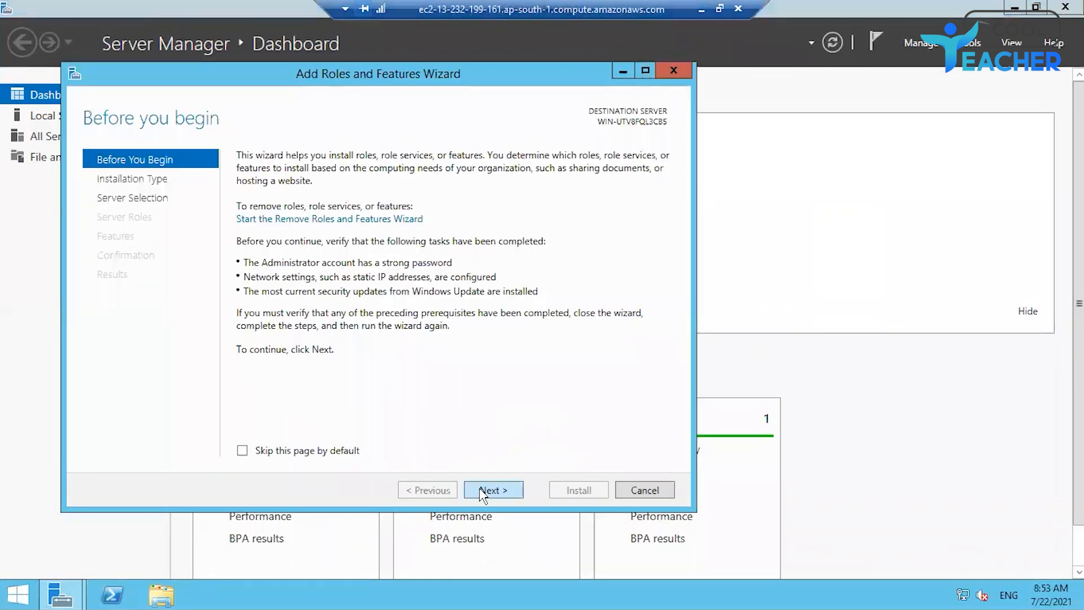
{"action": "left_click", "coordinate": [484, 490]}
{"action": "left_click", "coordinate": [483, 494]}
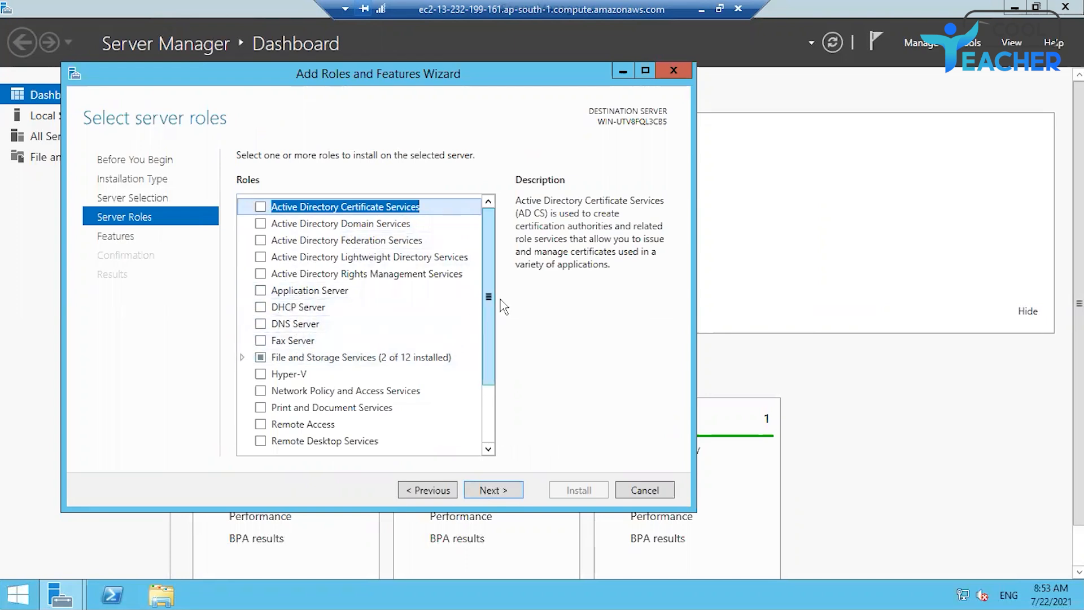
{"action": "left_click_drag", "start_coordinate": [488, 297], "coordinate": [489, 351]}
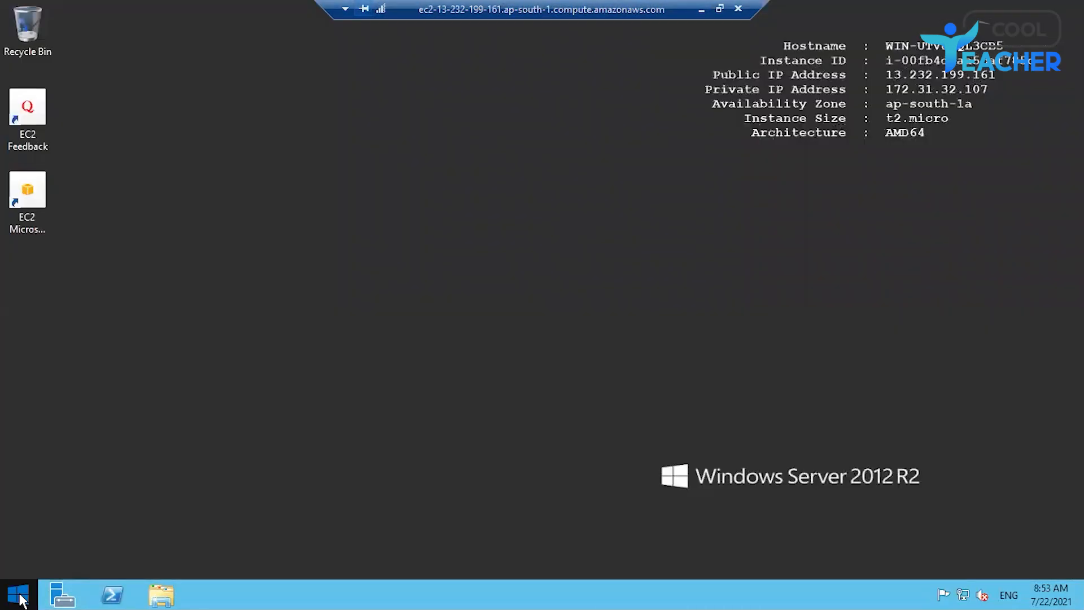
Step: Open the Start screen, view the full apps list, and minimize the remote session
{"action": "left_click", "coordinate": [19, 595]}
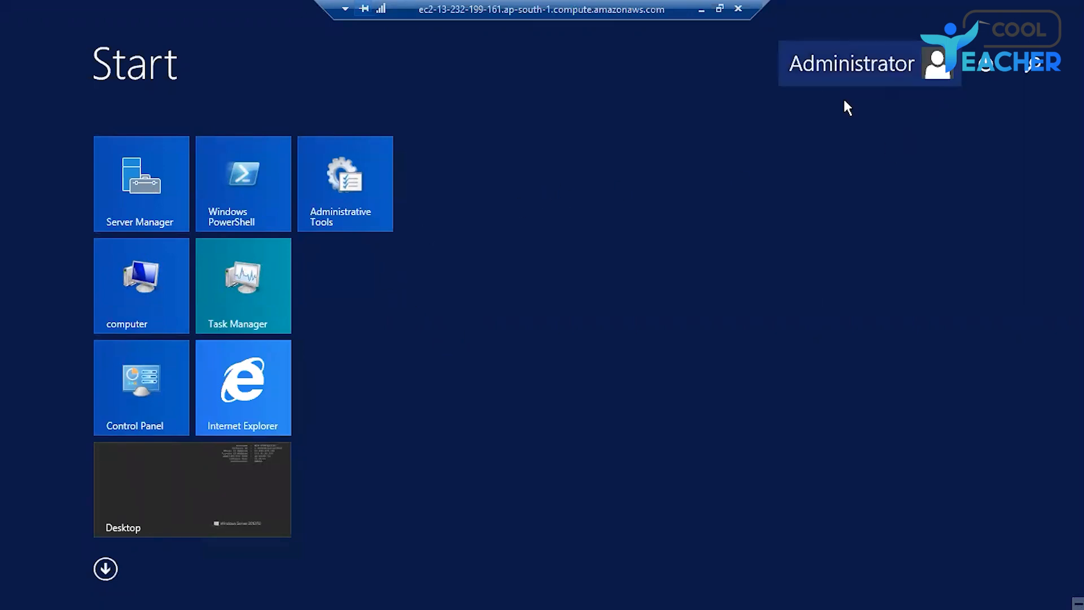
{"action": "left_click", "coordinate": [105, 569]}
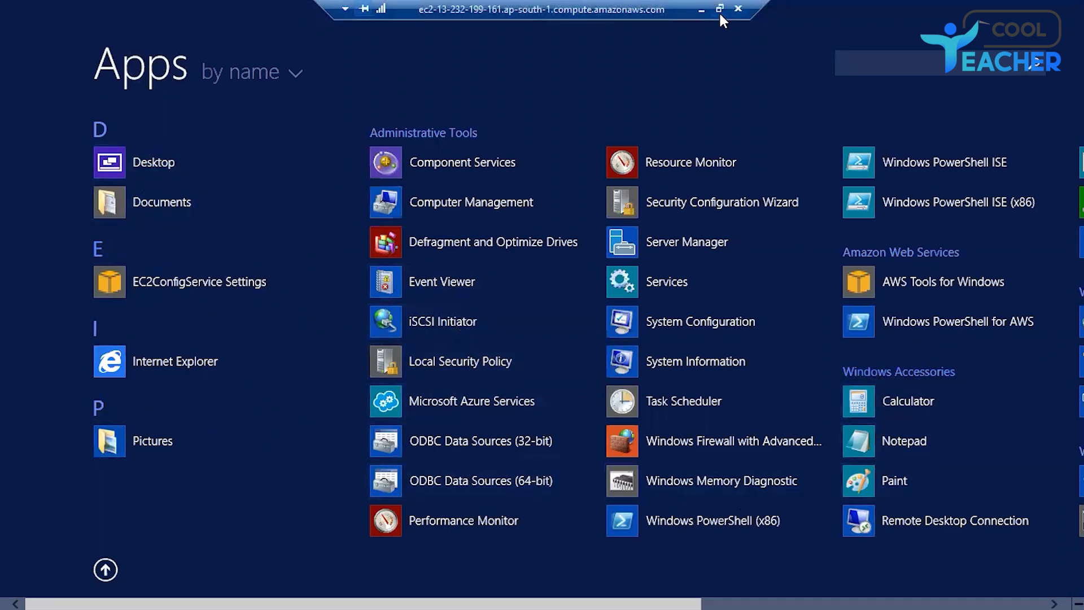
{"action": "left_click", "coordinate": [702, 9]}
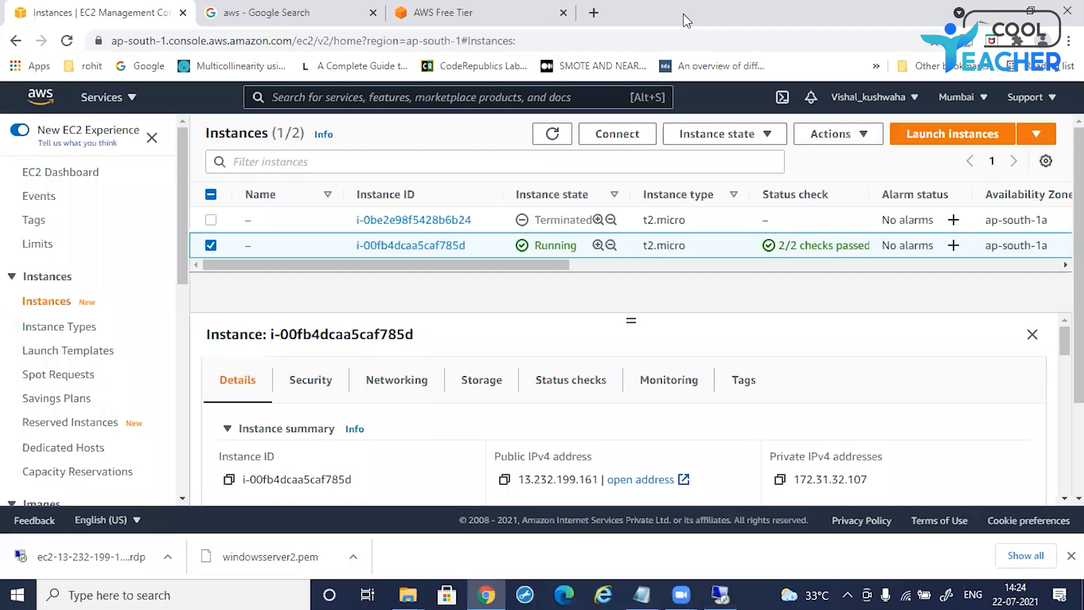
Step: Return to the remote session and create a new folder on the server desktop
{"action": "left_click", "coordinate": [719, 594]}
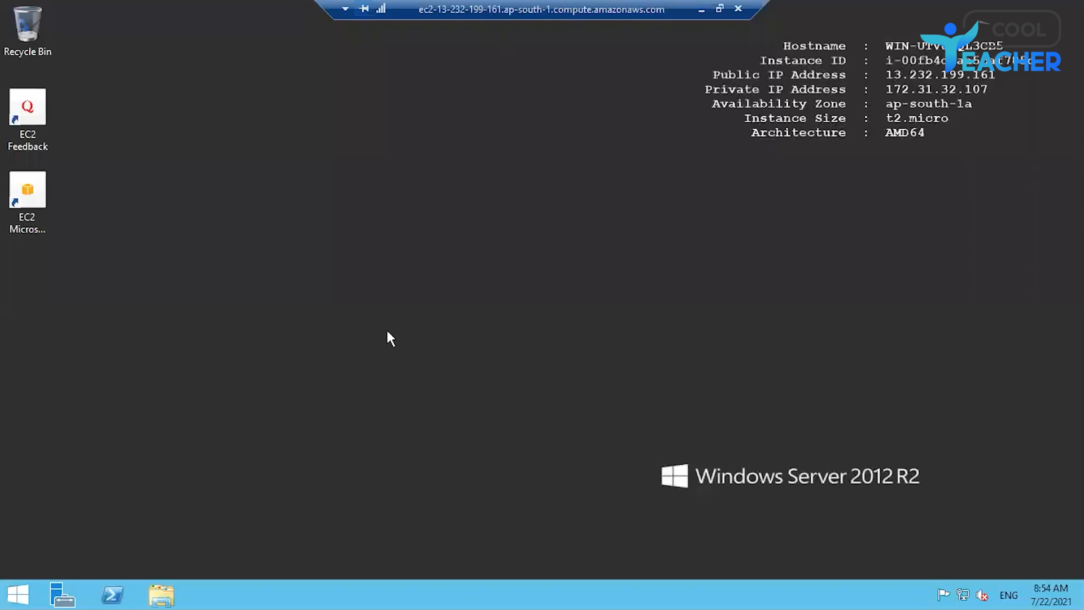
{"action": "right_click", "coordinate": [143, 210]}
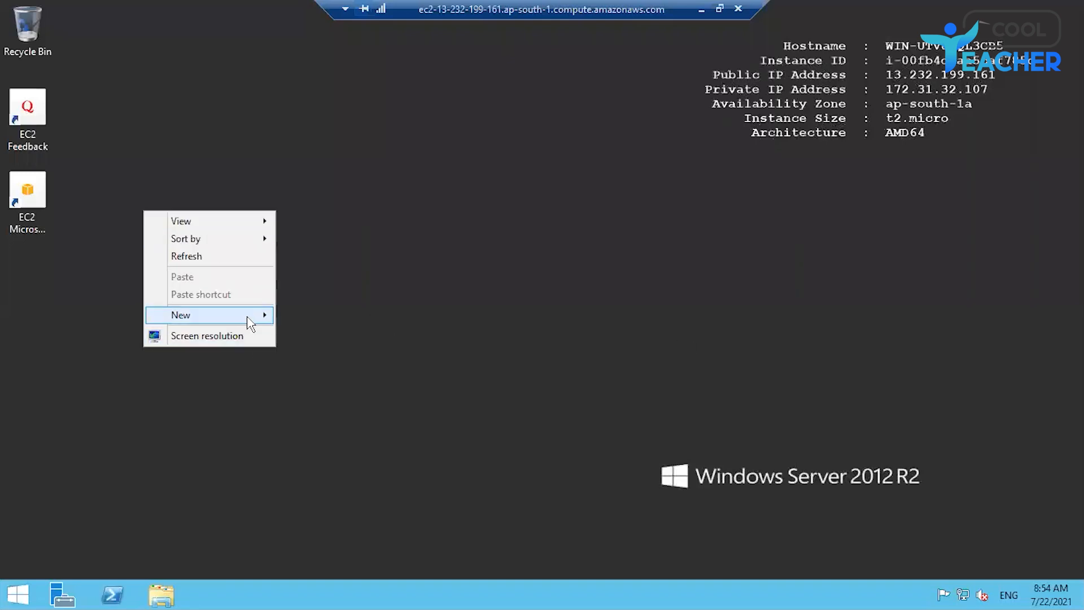
{"action": "mouse_move", "coordinate": [246, 316]}
{"action": "left_click", "coordinate": [310, 245]}
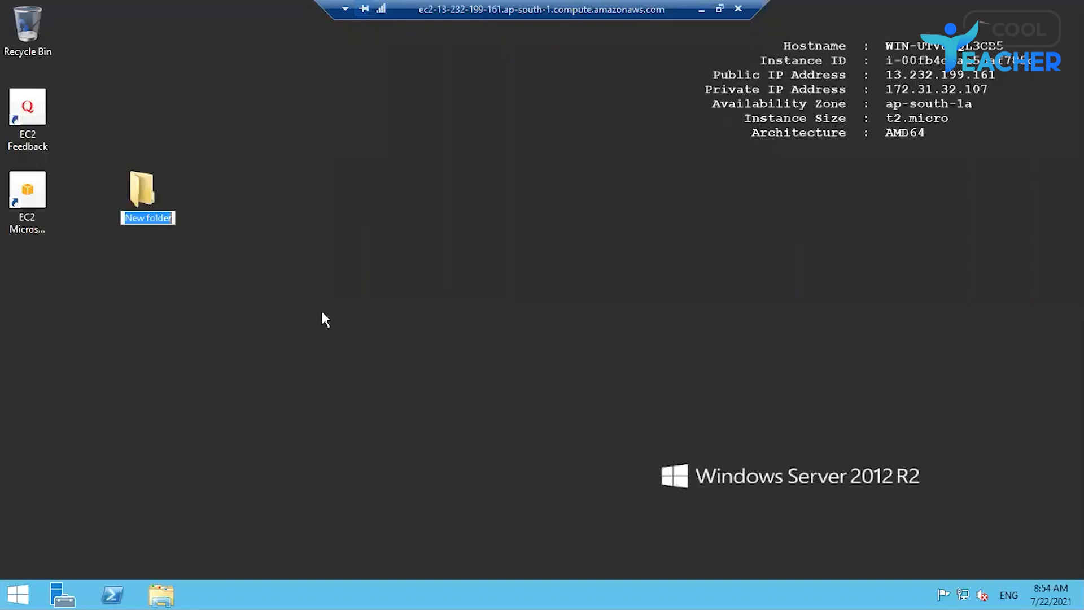
Step: Name the new desktop folder myfolder and open it
{"action": "type", "text": "myfolder"}
{"action": "key", "text": "Return"}
{"action": "key", "text": "Return"}
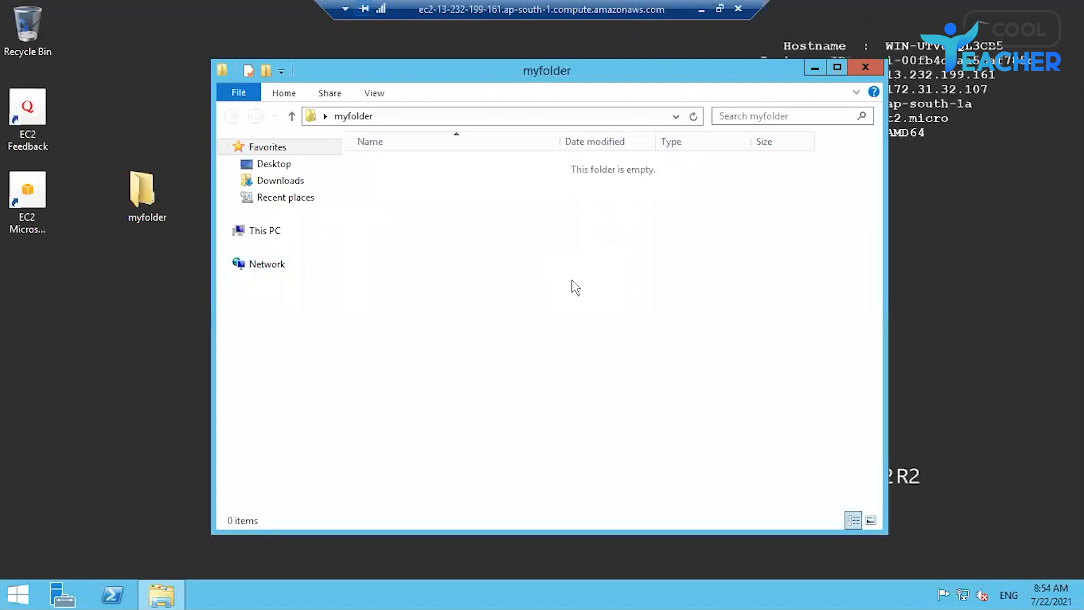
Step: Create a new rich text document inside myfolder and open it in WordPad
{"action": "right_click", "coordinate": [573, 280]}
{"action": "mouse_move", "coordinate": [734, 467]}
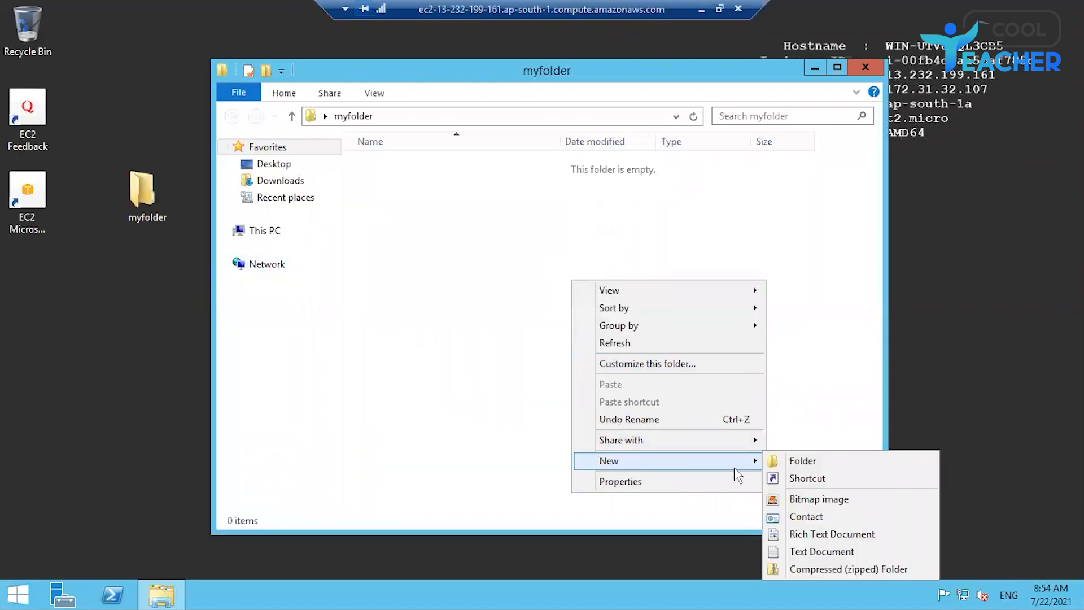
{"action": "left_click", "coordinate": [830, 534]}
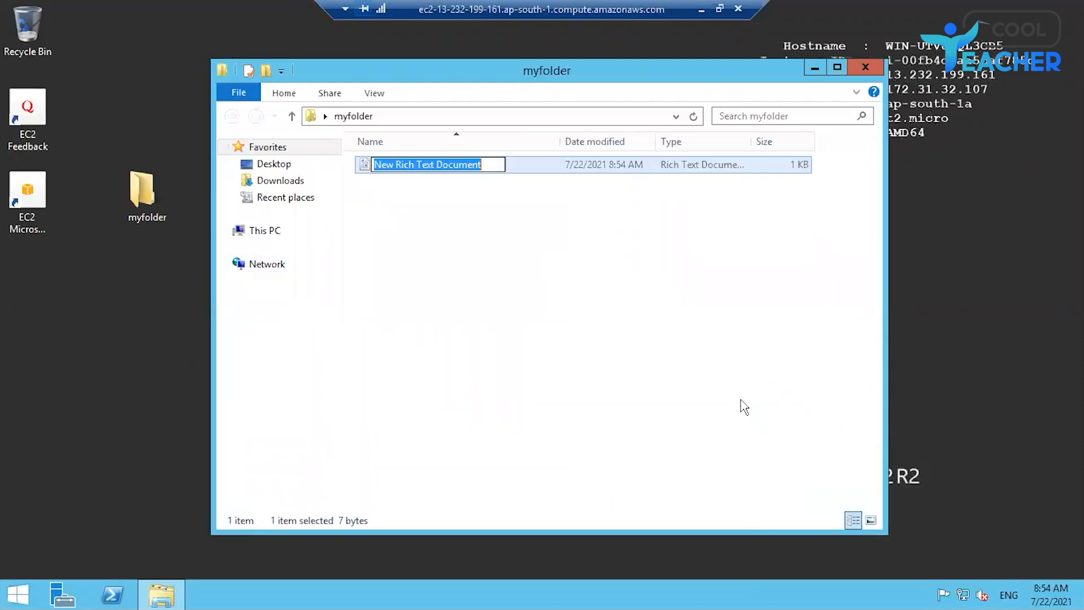
{"action": "key", "text": "Return"}
{"action": "key", "text": "Return"}
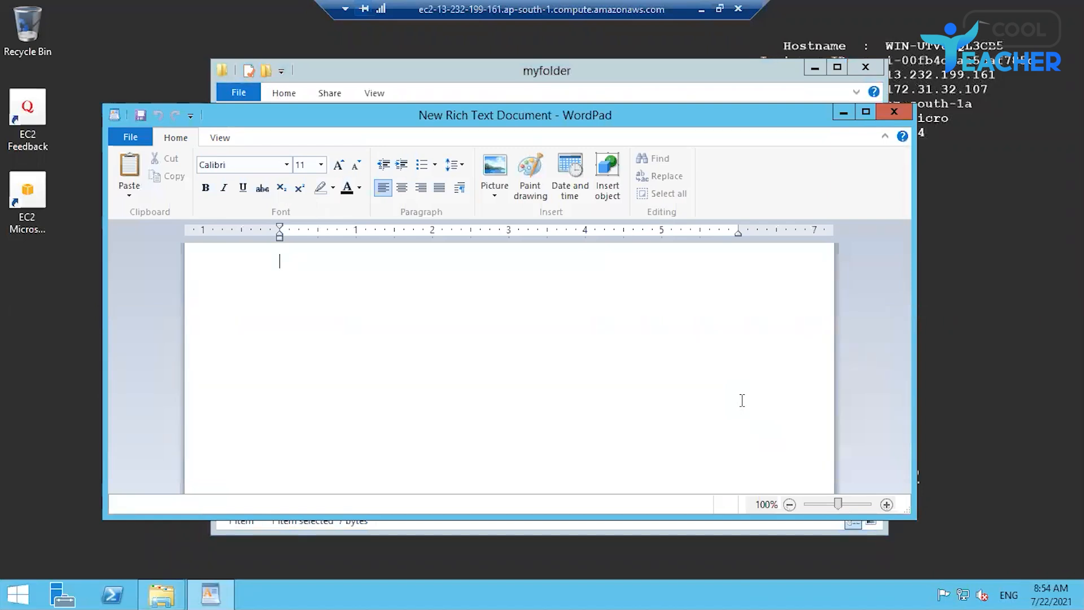
Step: Write "My first launch of ec2 cloud in AWs" in the document and close WordPad
{"action": "type", "text": "My first launch of ec2 cloud in AWs"}
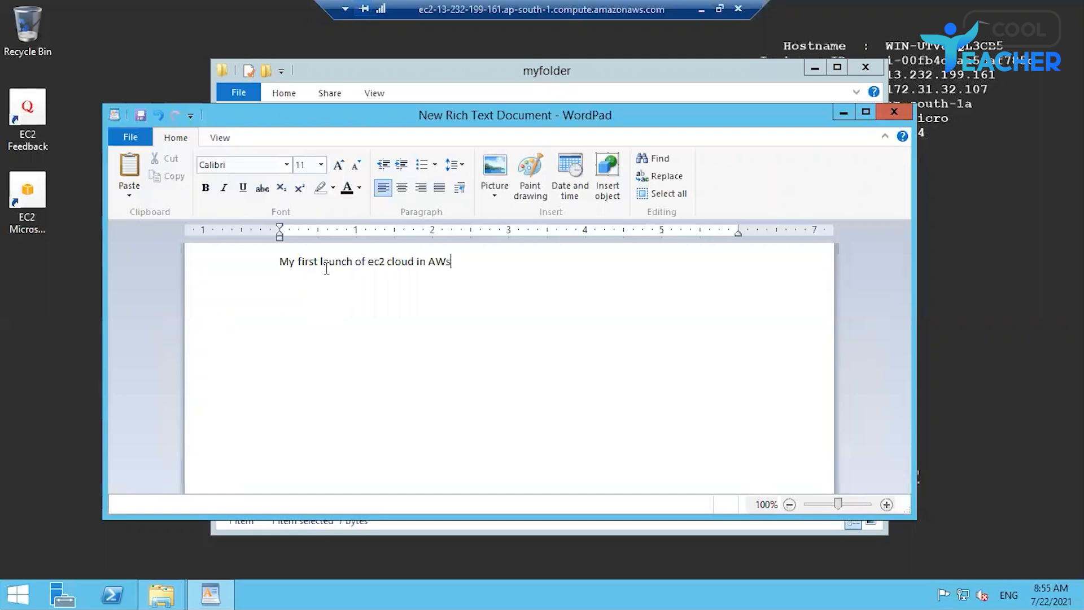
{"action": "left_click", "coordinate": [131, 138]}
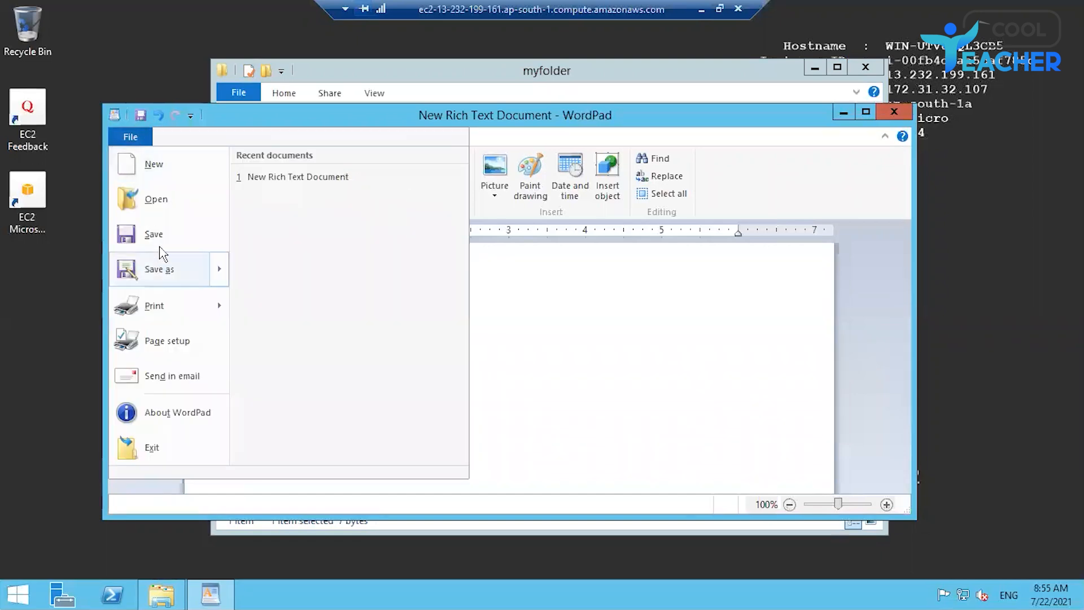
{"action": "left_click", "coordinate": [565, 277]}
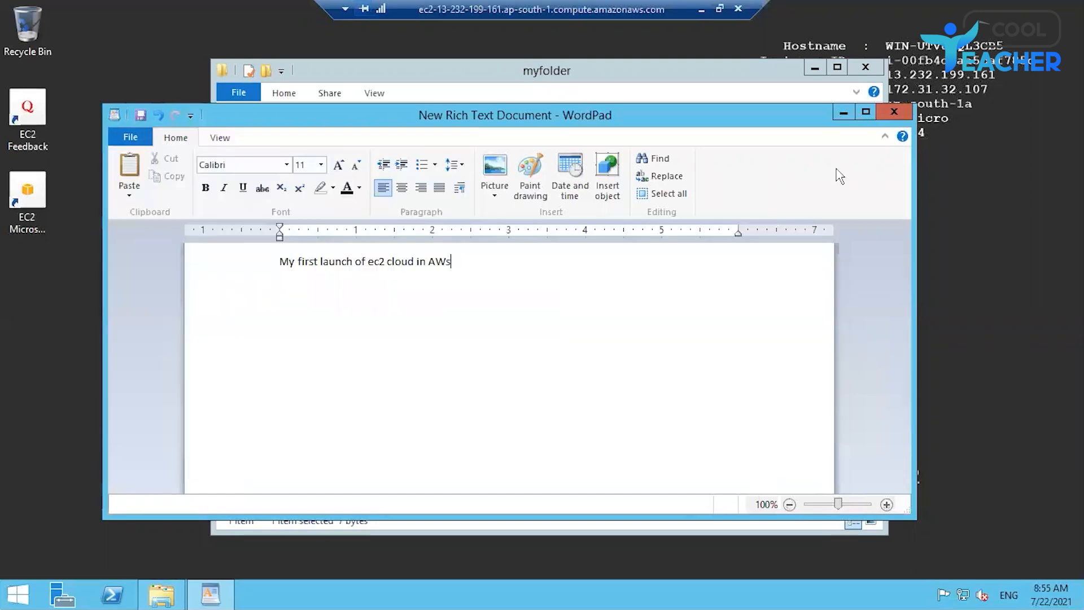
{"action": "left_click", "coordinate": [894, 112]}
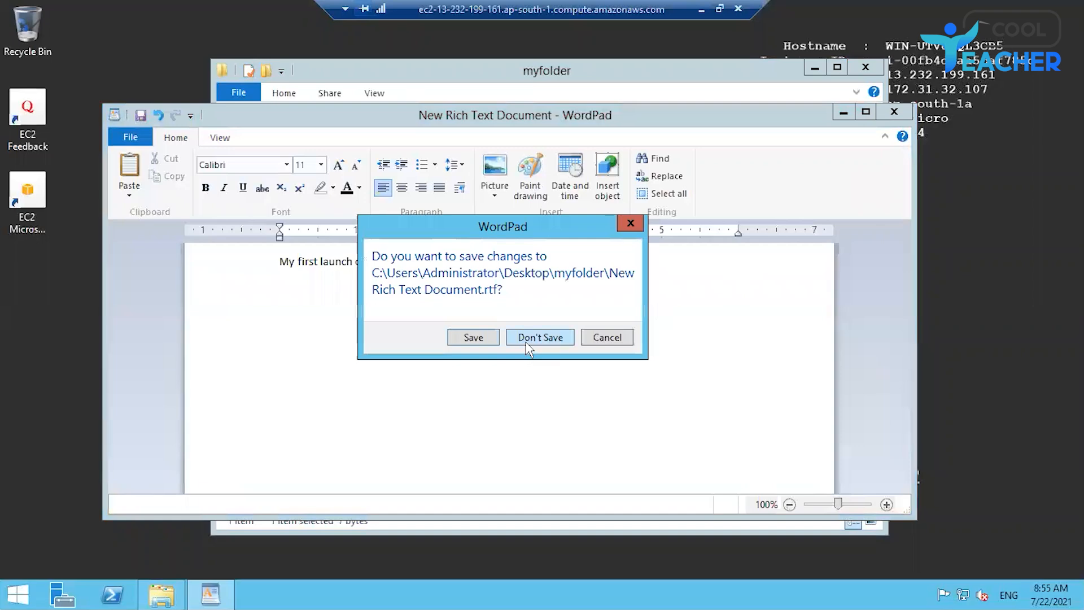
{"action": "left_click", "coordinate": [528, 339]}
Step: Reopen myfolder and the rich text document to review its text, then close both windows
{"action": "left_click", "coordinate": [865, 67]}
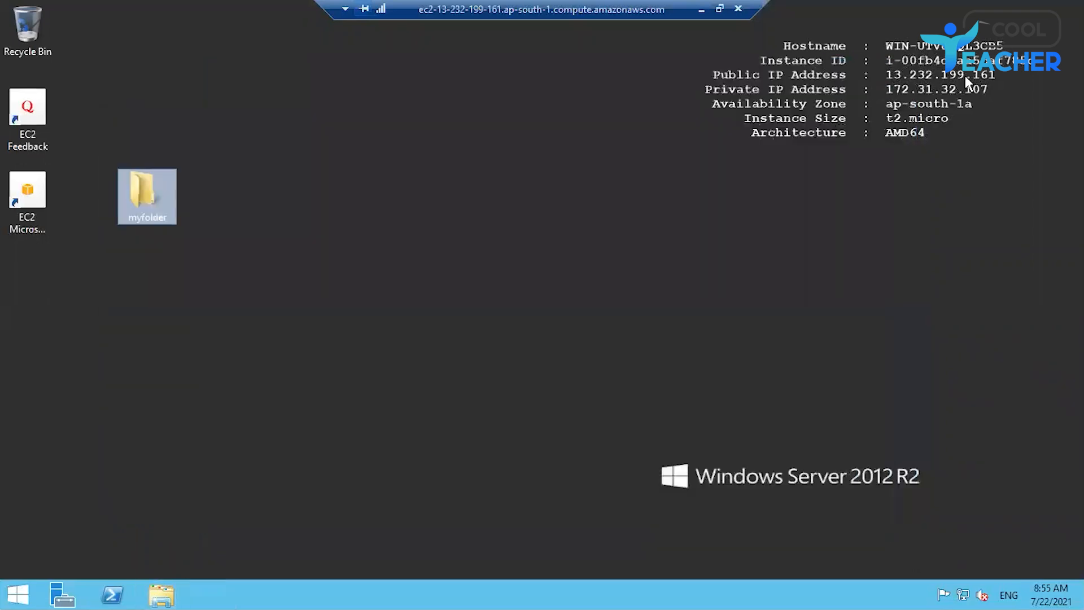
{"action": "double_click", "coordinate": [144, 193]}
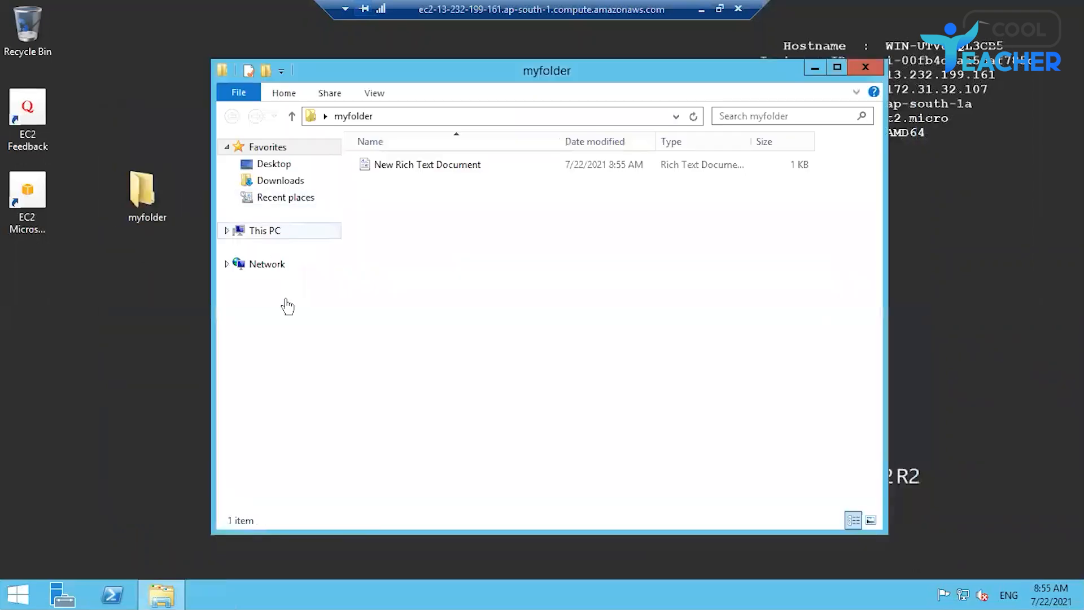
{"action": "double_click", "coordinate": [387, 165]}
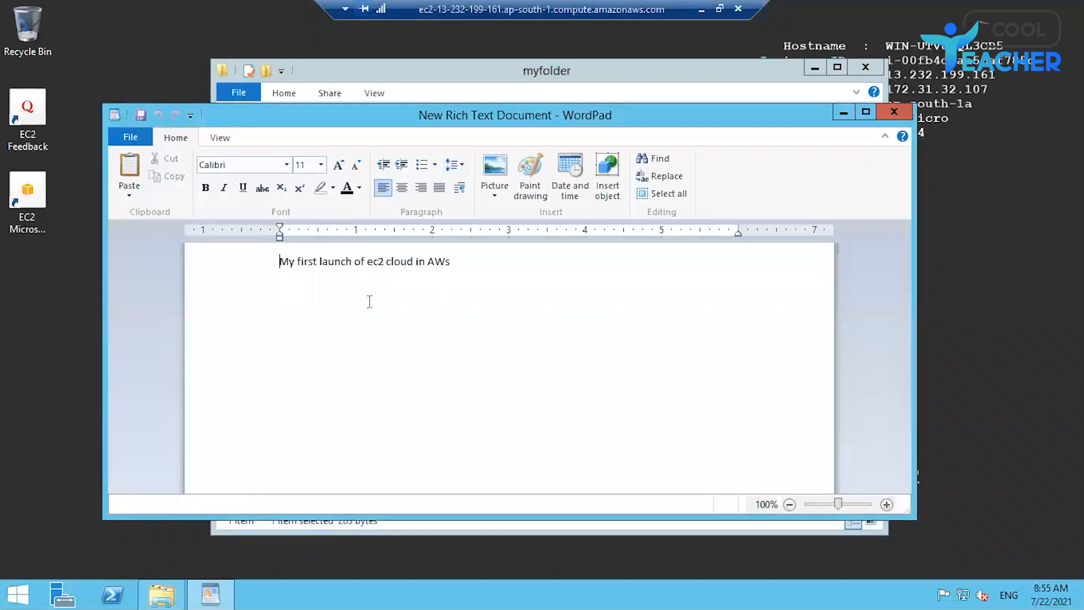
{"action": "left_click_drag", "start_coordinate": [275, 265], "coordinate": [532, 259]}
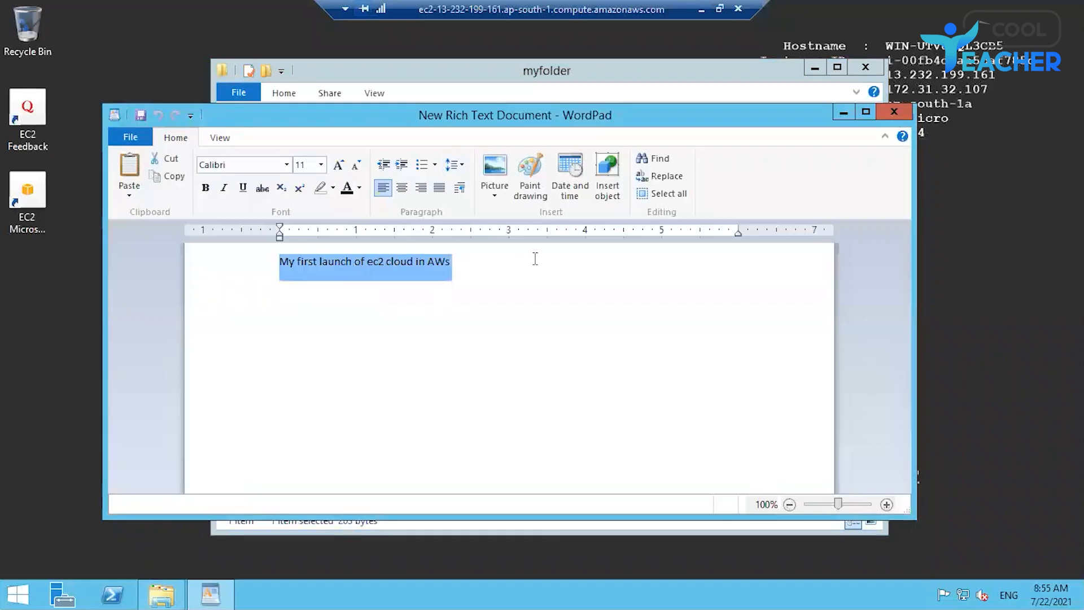
{"action": "left_click", "coordinate": [518, 372]}
{"action": "left_click", "coordinate": [894, 111]}
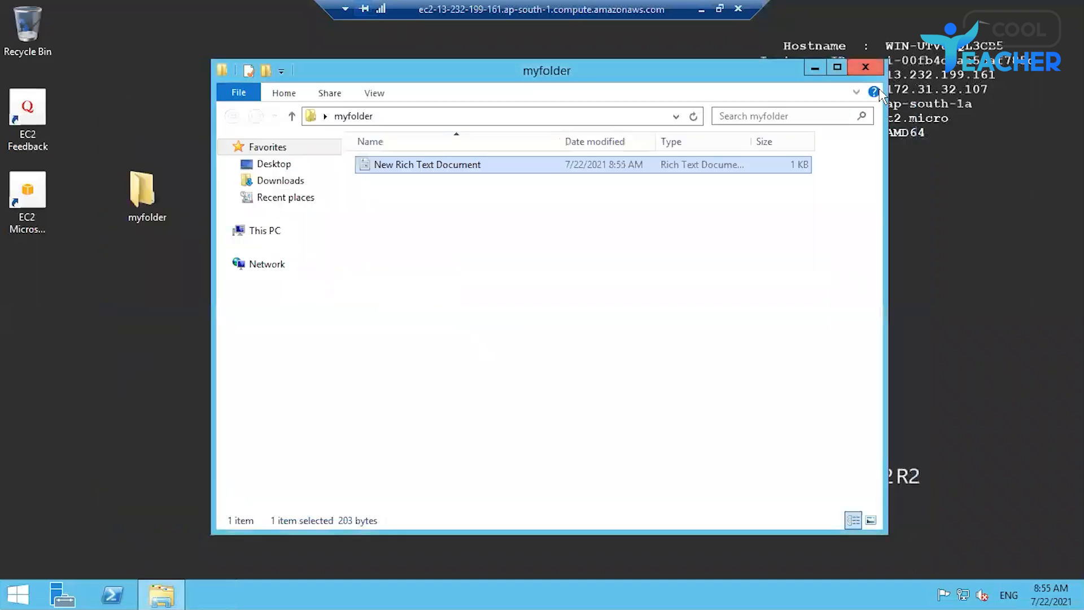
{"action": "left_click", "coordinate": [866, 66]}
Step: Delete myfolder from the server desktop
{"action": "right_click", "coordinate": [159, 202]}
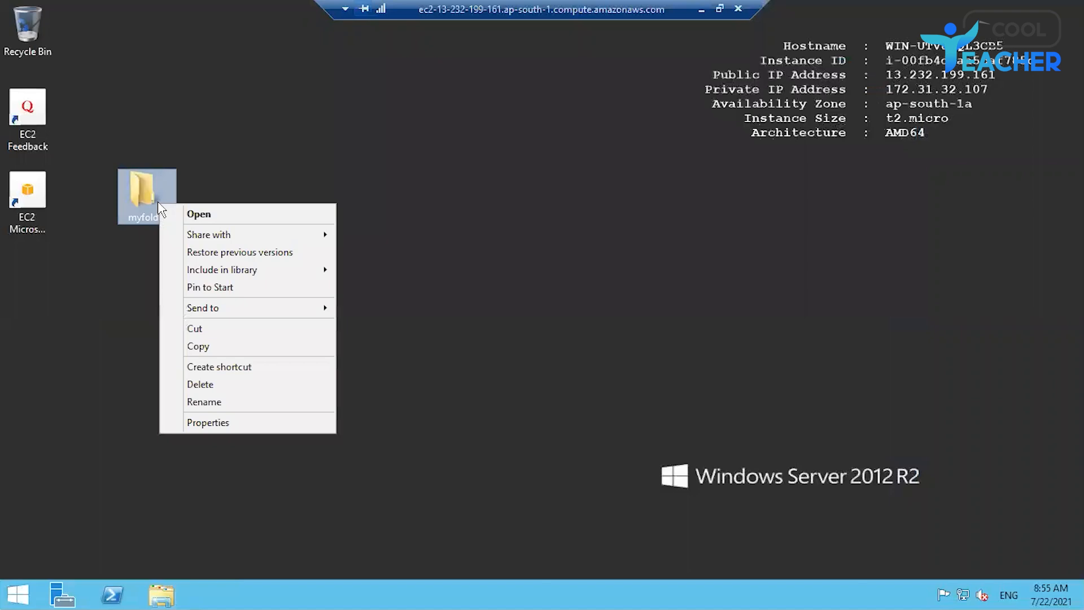
{"action": "left_click", "coordinate": [205, 388]}
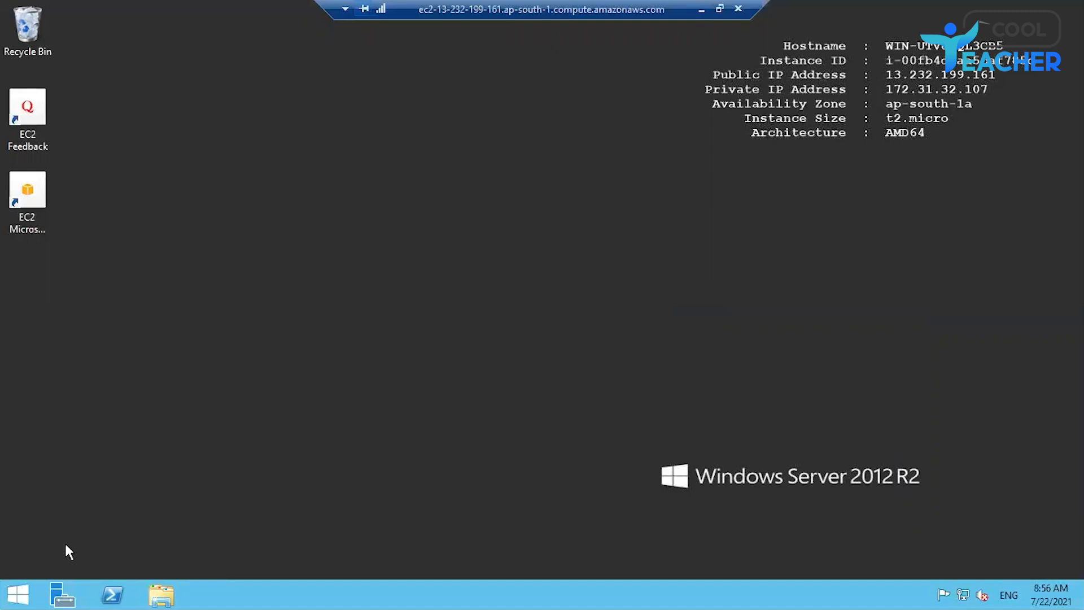
Step: Return from the Start screen to the desktop and disconnect the Remote Desktop session
{"action": "left_click", "coordinate": [18, 594]}
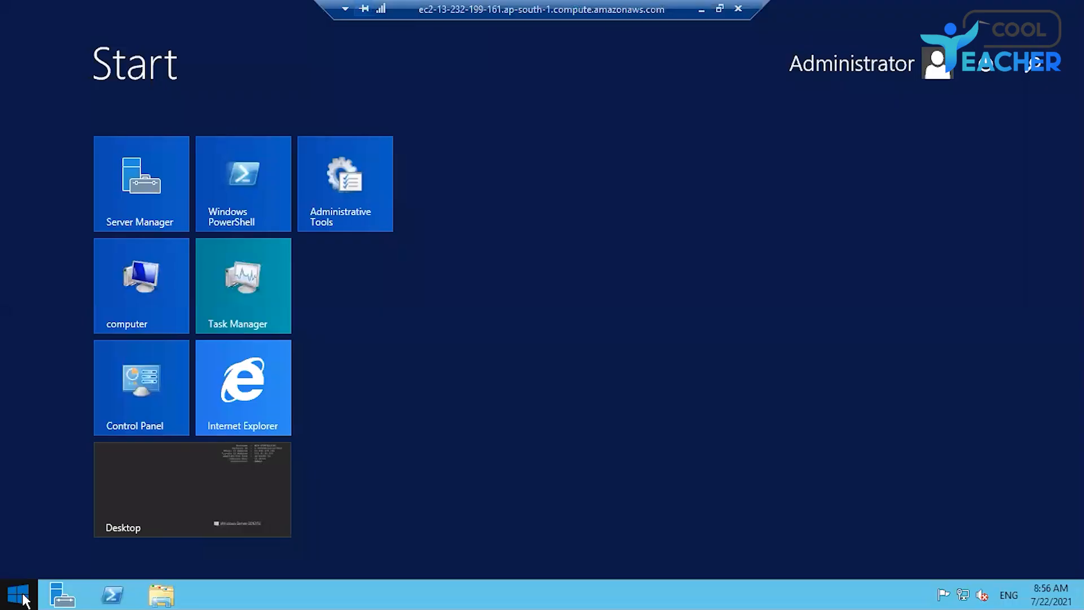
{"action": "left_click", "coordinate": [161, 487]}
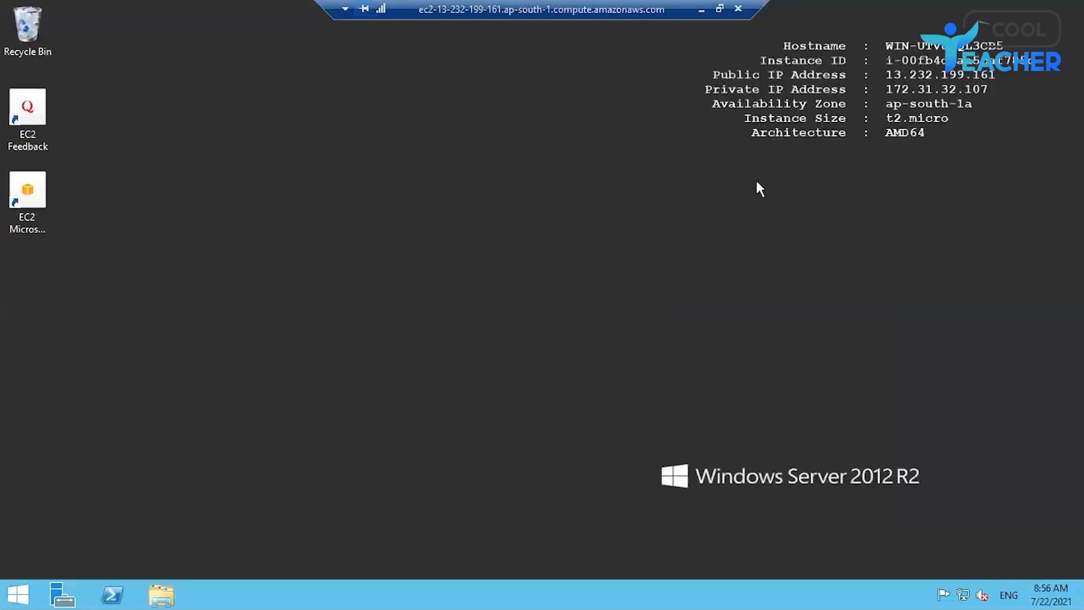
{"action": "left_click", "coordinate": [740, 10]}
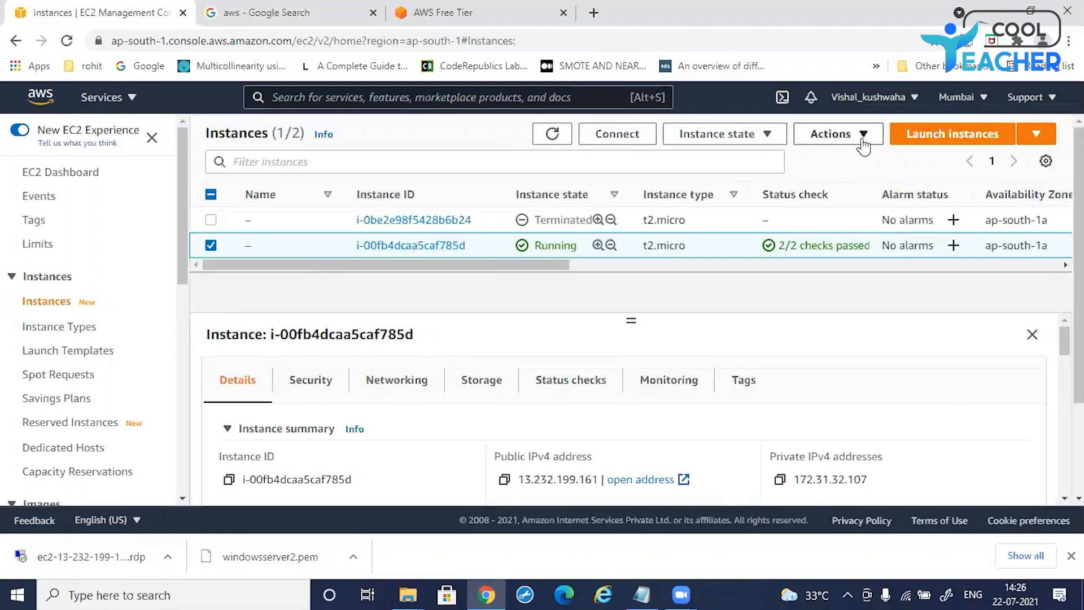
Step: Stop the running Windows Server instance in the EC2 console
{"action": "left_click", "coordinate": [863, 137]}
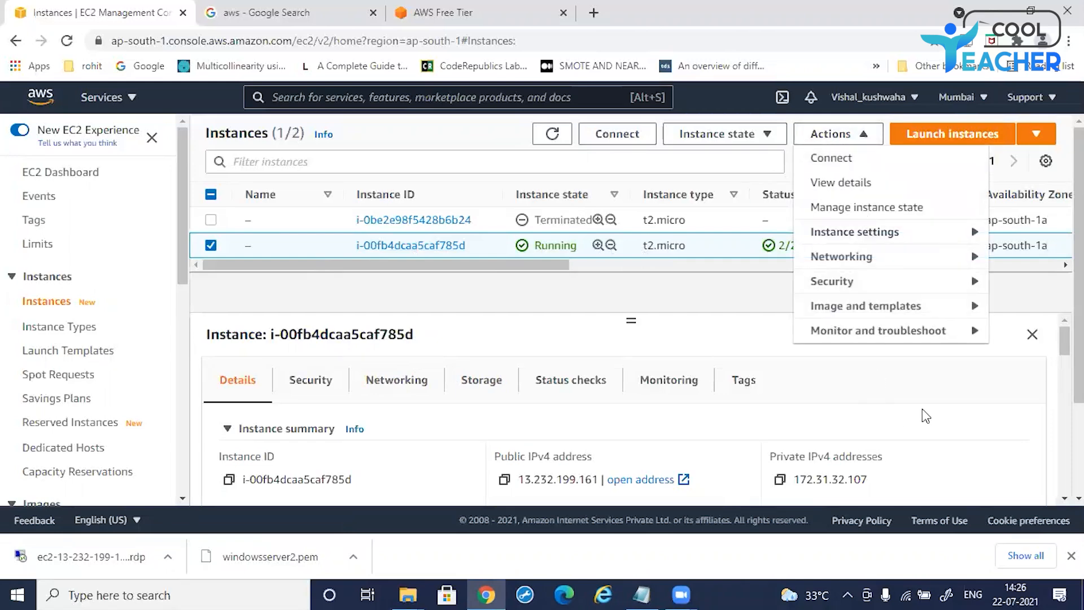
{"action": "left_click", "coordinate": [910, 429]}
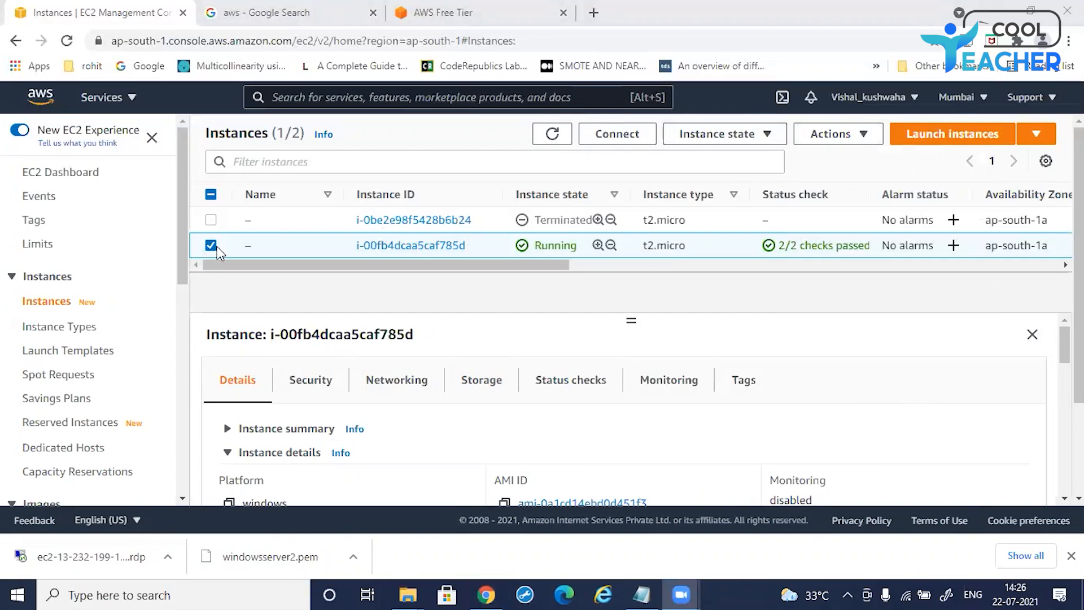
{"action": "left_click", "coordinate": [771, 137]}
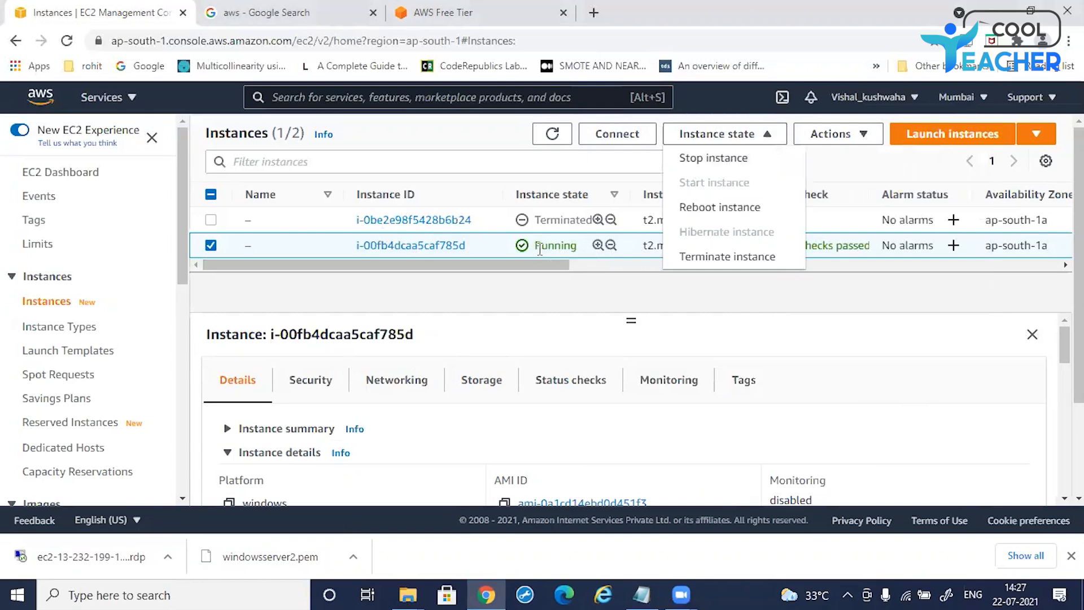
{"action": "left_click", "coordinate": [707, 160]}
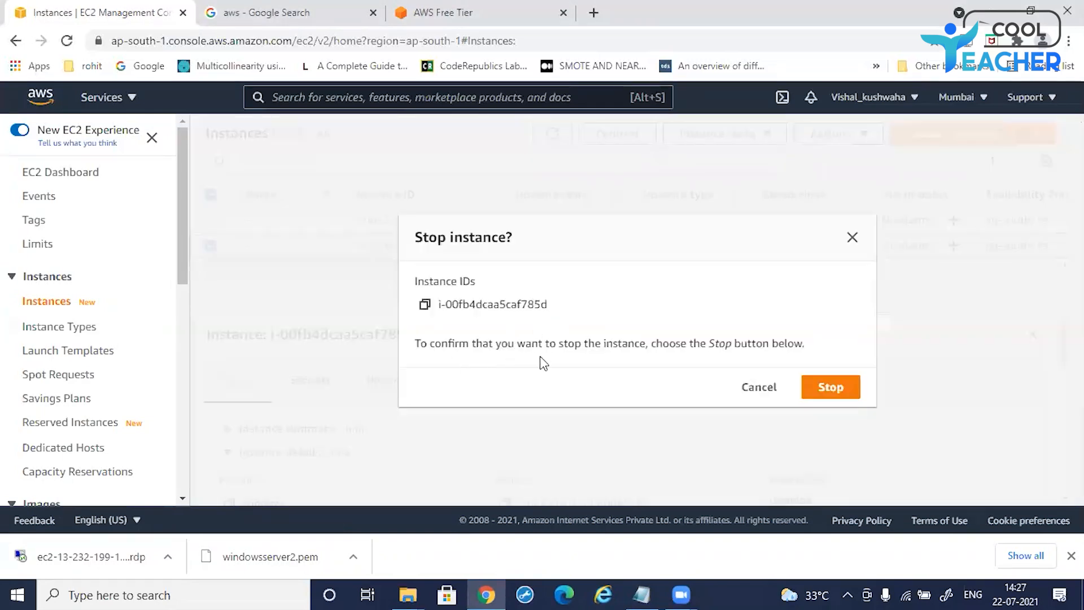
{"action": "left_click", "coordinate": [812, 389]}
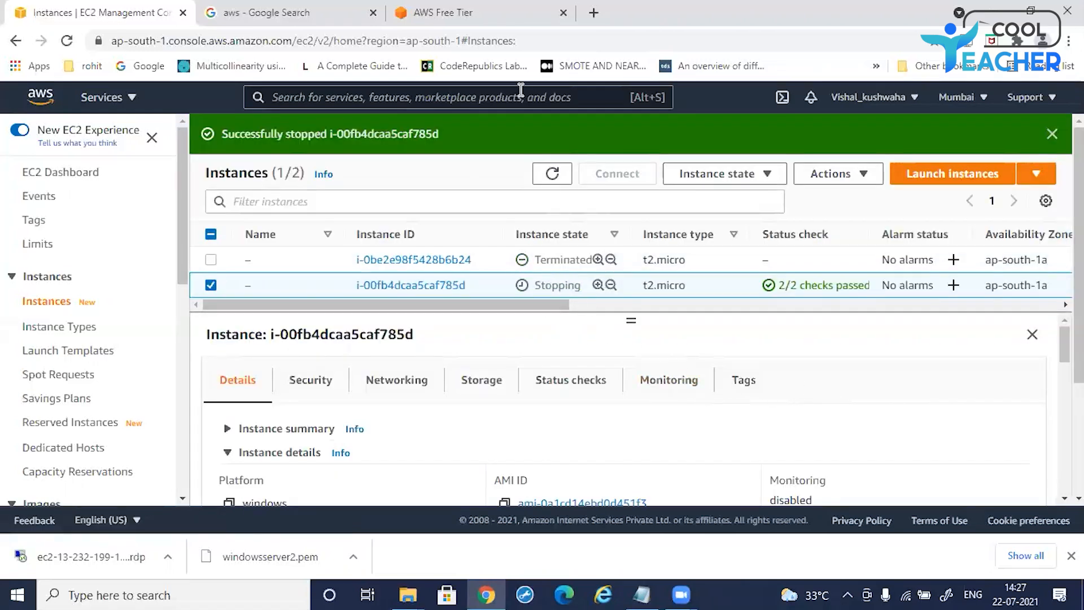
Step: Review the instance state options available for the stopping instance
{"action": "left_click_drag", "start_coordinate": [587, 275], "coordinate": [556, 291]}
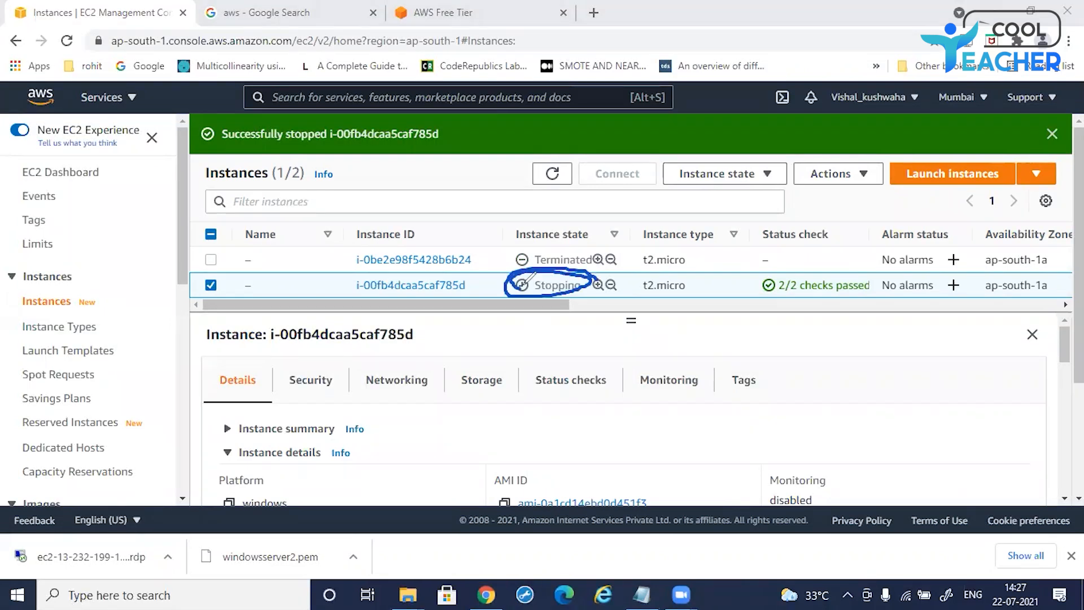
{"action": "left_click_drag", "start_coordinate": [523, 301], "coordinate": [586, 309]}
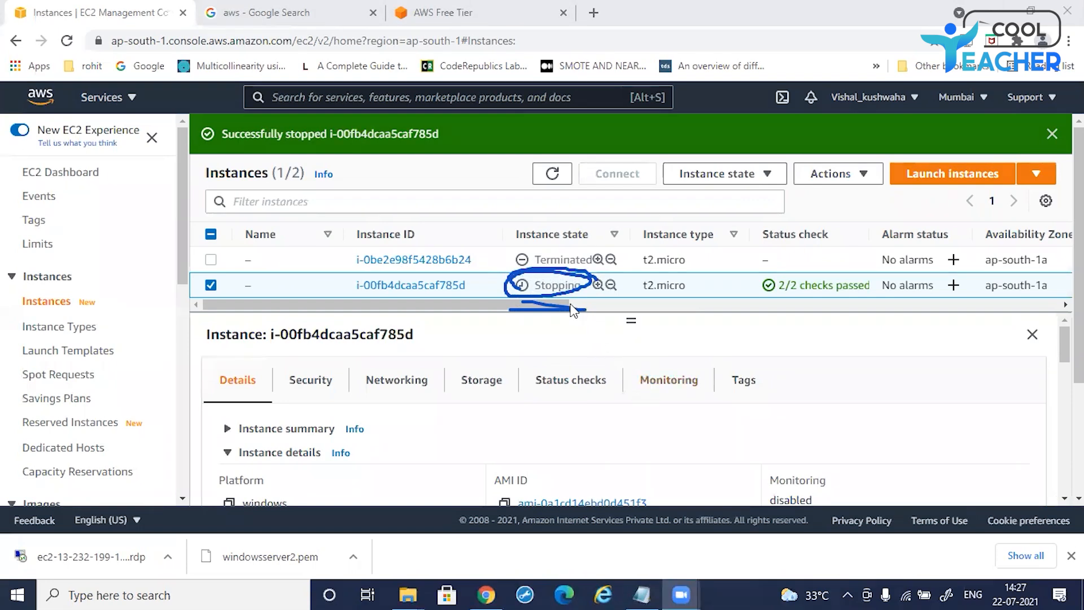
{"action": "left_click", "coordinate": [769, 175]}
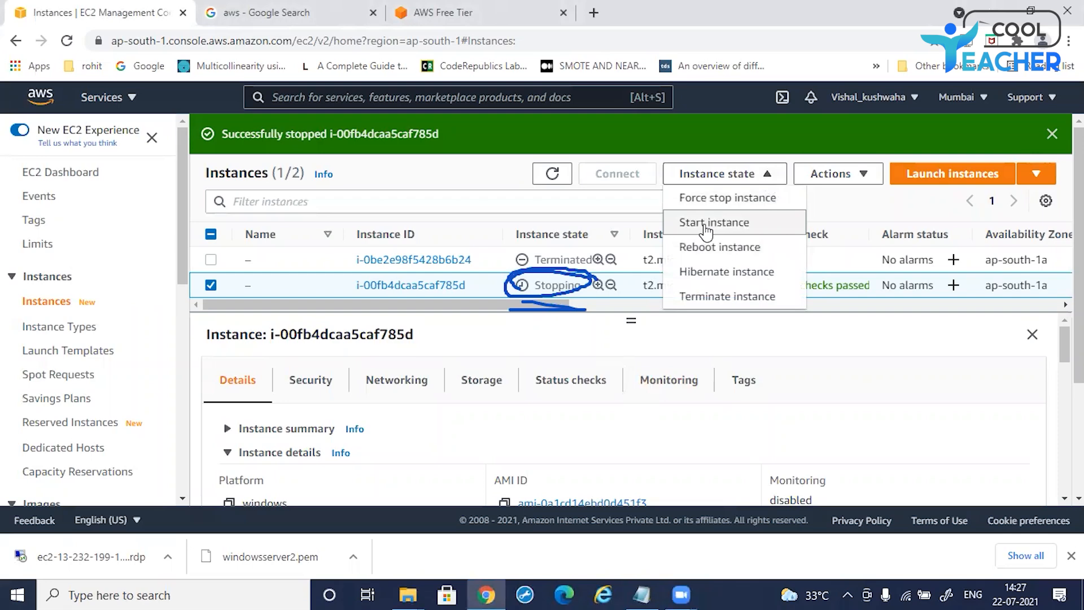
{"action": "left_click", "coordinate": [830, 350]}
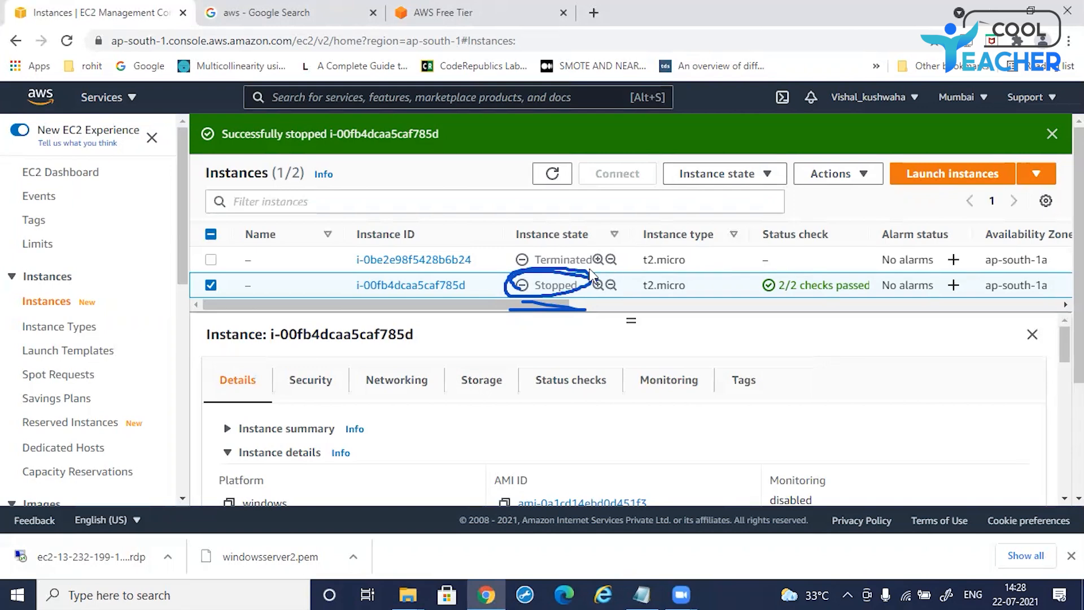
{"action": "left_click_drag", "start_coordinate": [537, 282], "coordinate": [582, 288]}
{"action": "left_click", "coordinate": [709, 338]}
{"action": "left_click", "coordinate": [733, 175]}
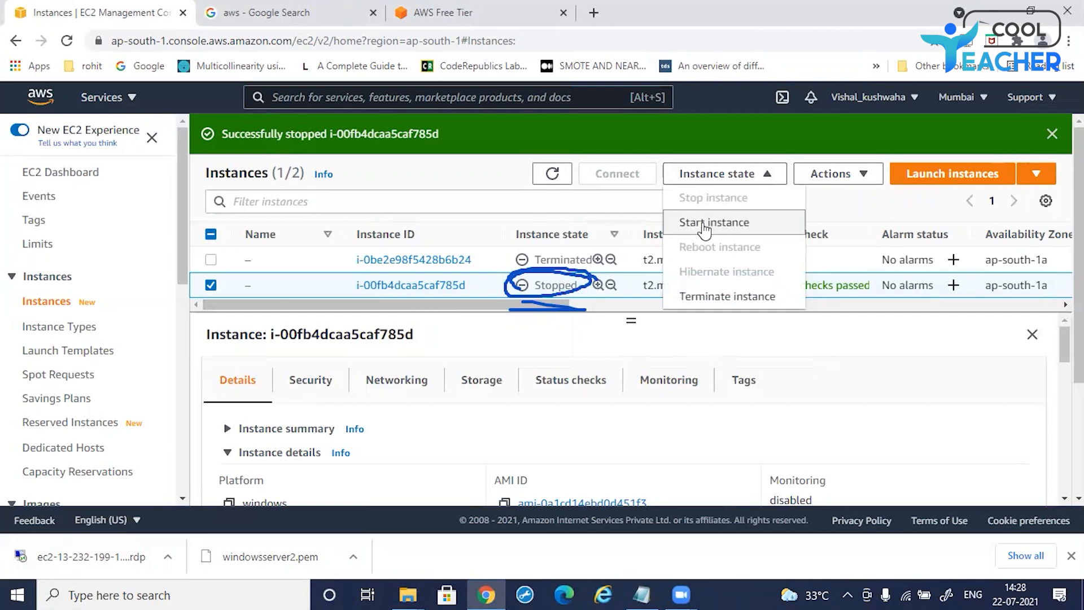
{"action": "left_click", "coordinate": [699, 338]}
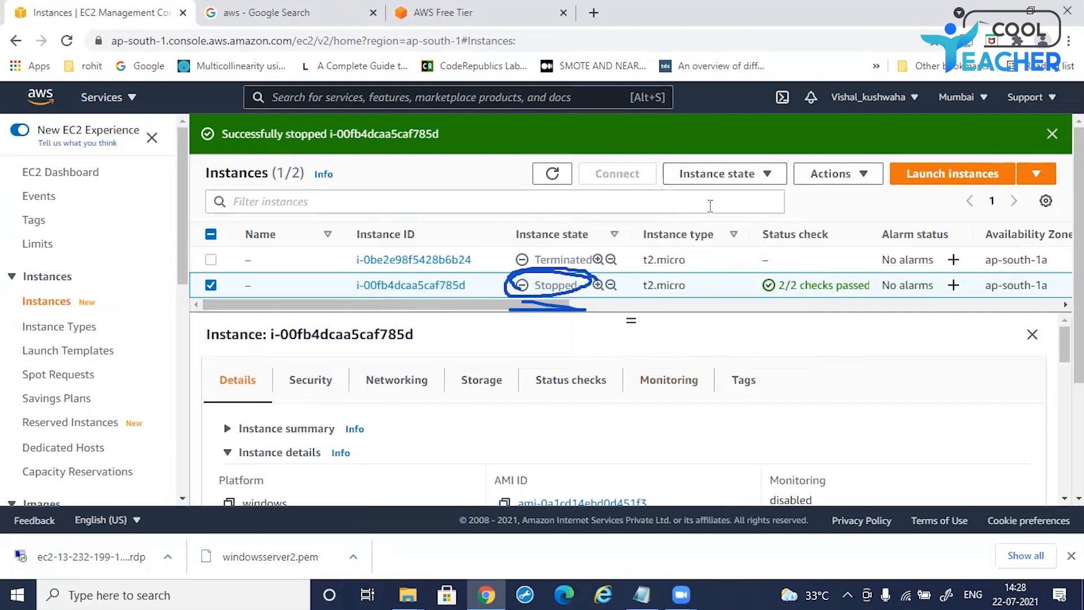
Step: Terminate the stopped Windows Server instance
{"action": "left_click", "coordinate": [730, 180]}
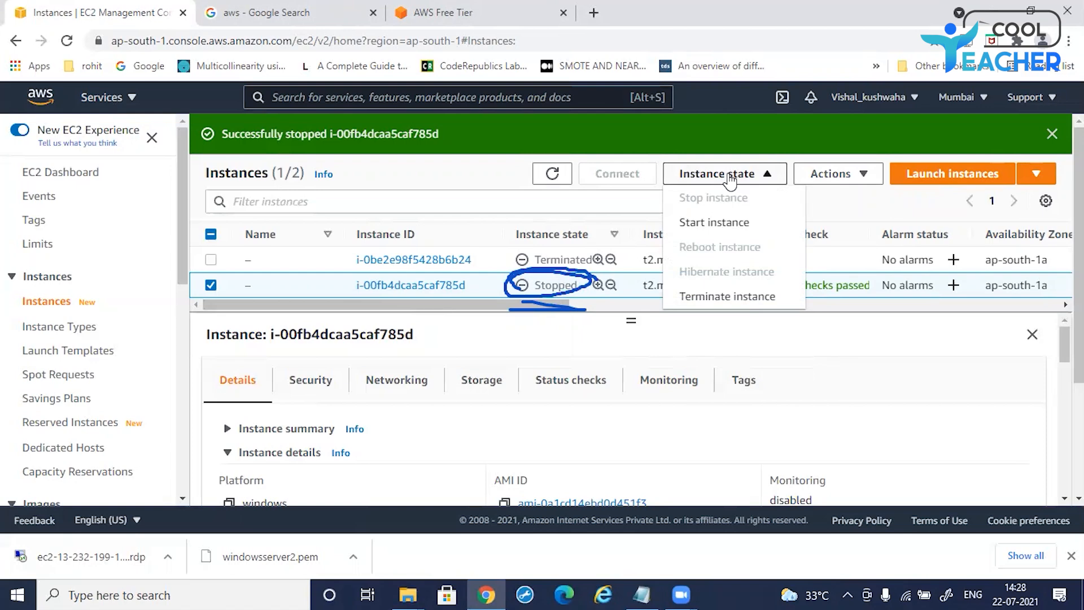
{"action": "left_click", "coordinate": [719, 299]}
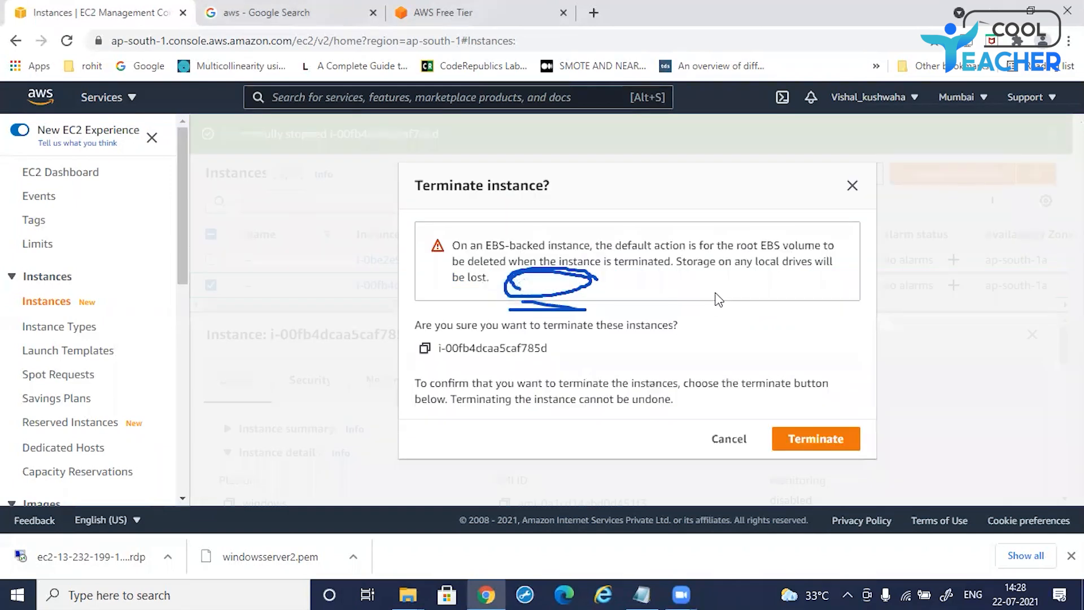
{"action": "left_click", "coordinate": [816, 444]}
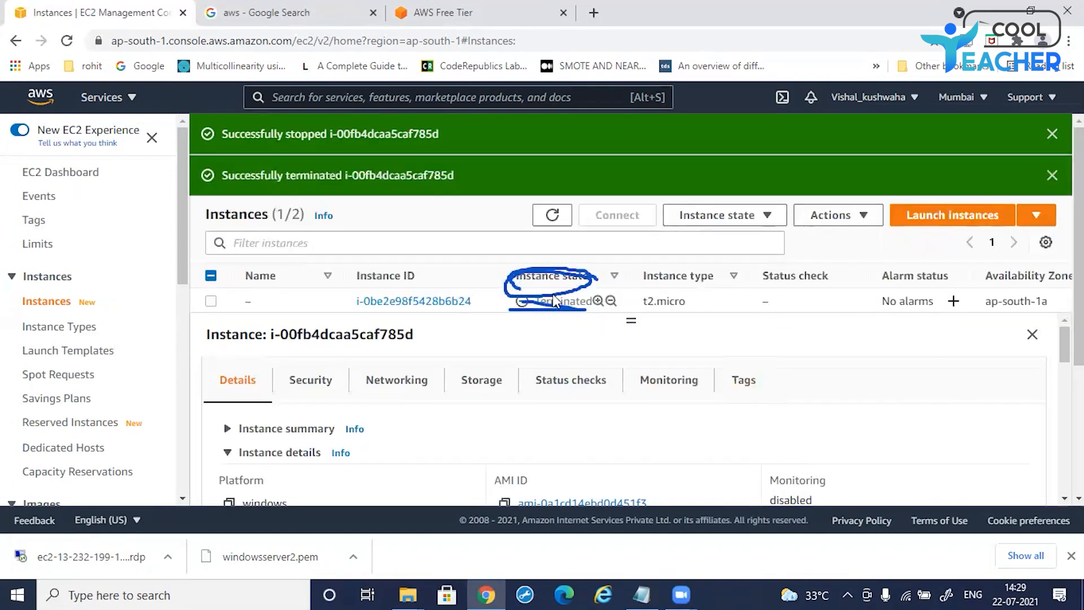
{"action": "left_click", "coordinate": [730, 216]}
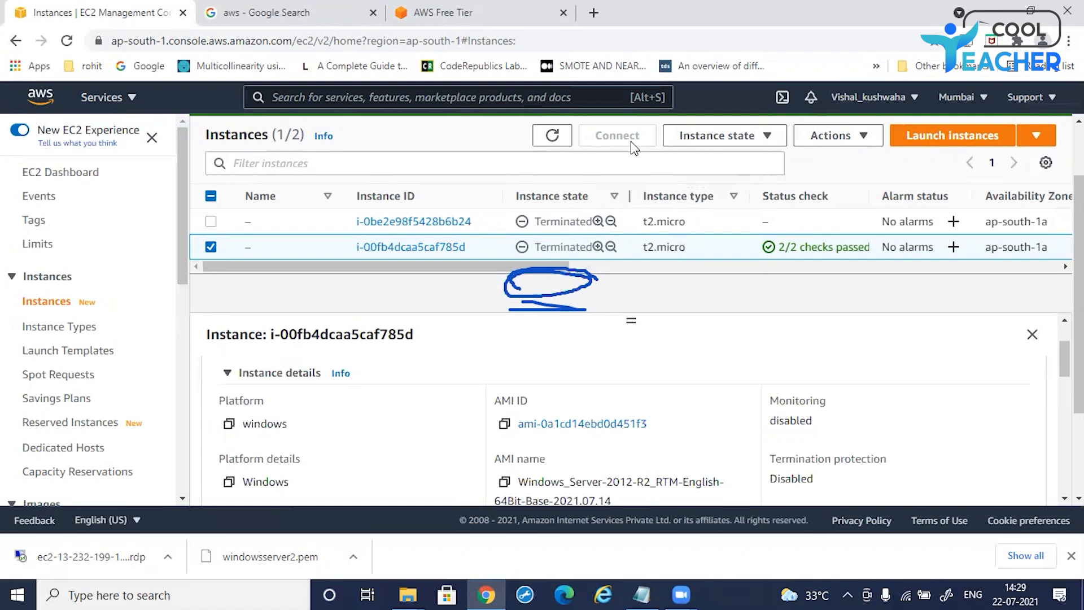
{"action": "mouse_move", "coordinate": [599, 244]}
{"action": "left_mouse_down"}
{"action": "mouse_move", "coordinate": [575, 244]}
{"action": "mouse_move", "coordinate": [626, 261]}
{"action": "mouse_move", "coordinate": [537, 238]}
{"action": "left_mouse_up"}
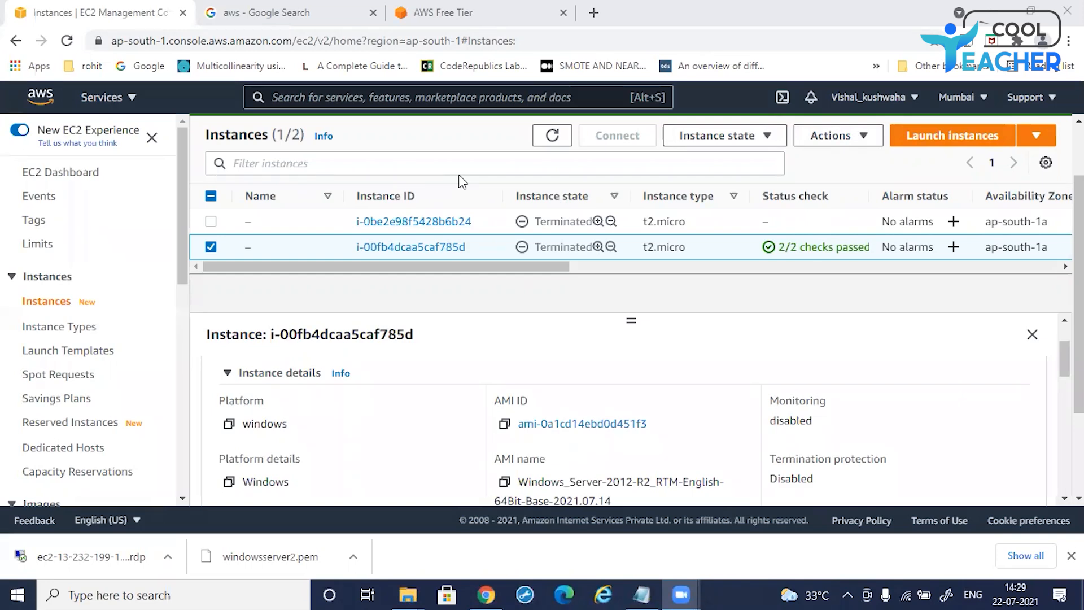
{"action": "mouse_move", "coordinate": [826, 100]}
{"action": "left_mouse_down"}
{"action": "mouse_move", "coordinate": [907, 100]}
{"action": "mouse_move", "coordinate": [822, 97]}
{"action": "left_mouse_up"}
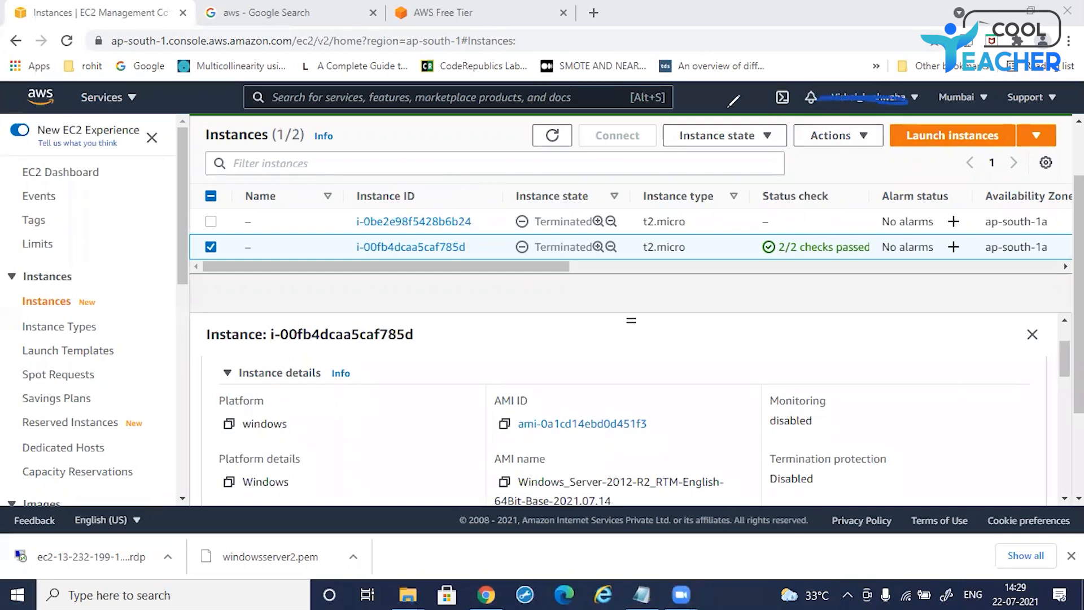